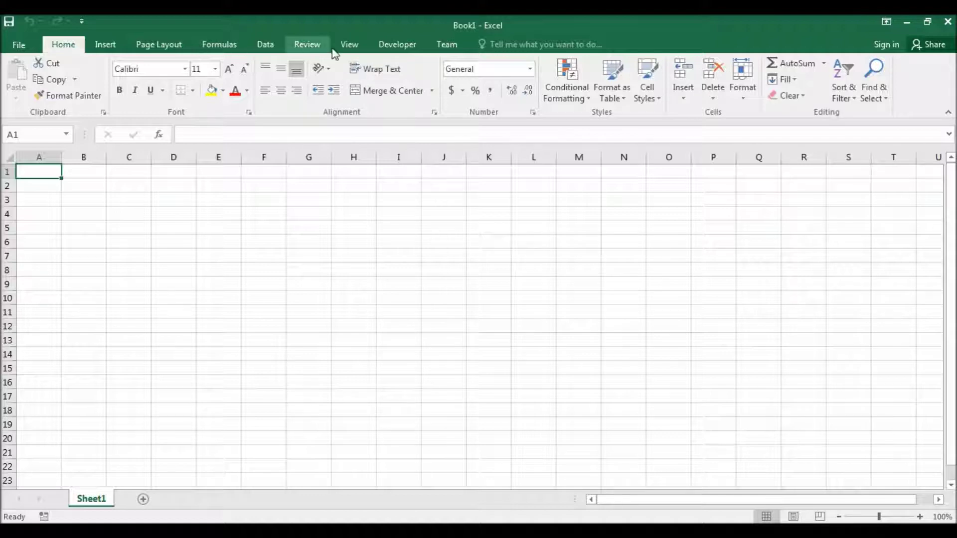
Show the Developer tab, then go to the File screen's Open page listing recent workbooks.
click(395, 46)
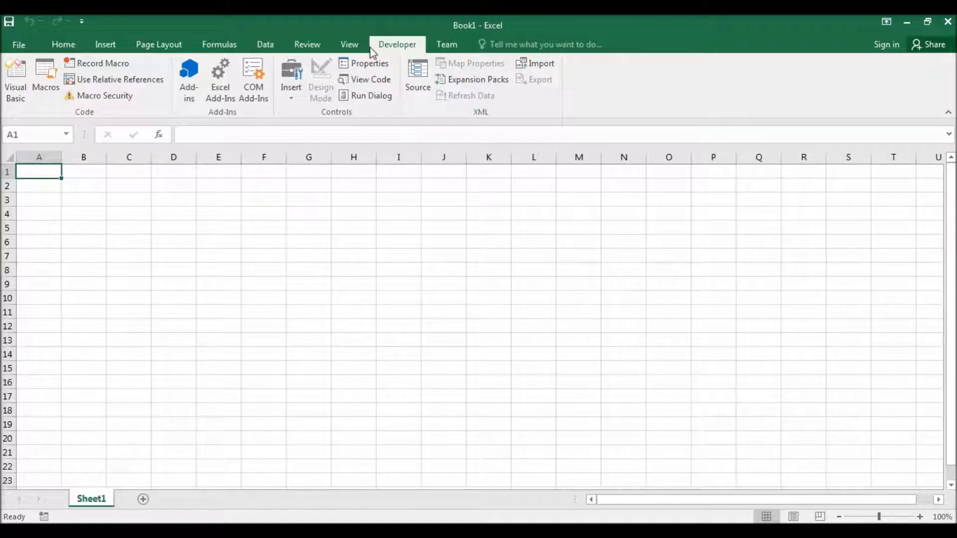
click(19, 47)
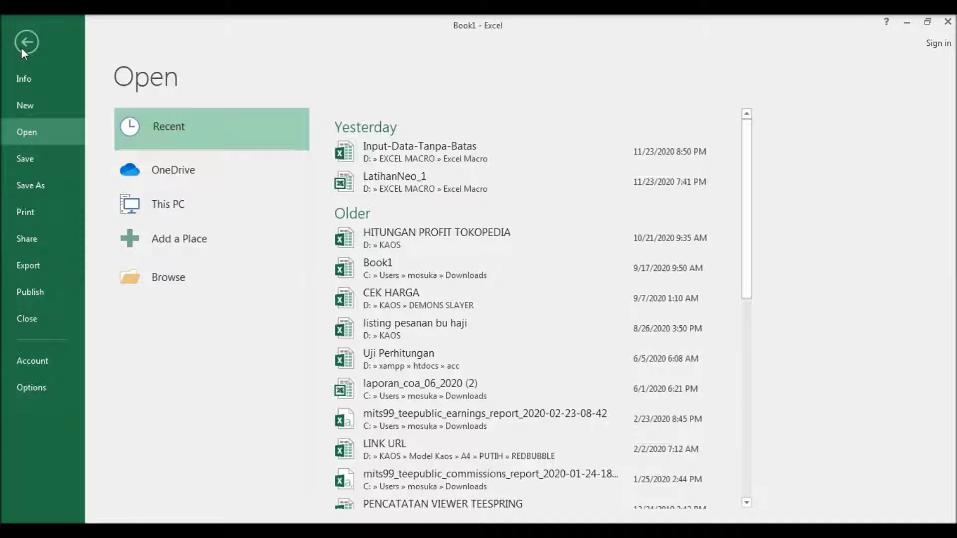
Turn off the Developer tab in Excel Options' Customize Ribbon settings.
click(36, 382)
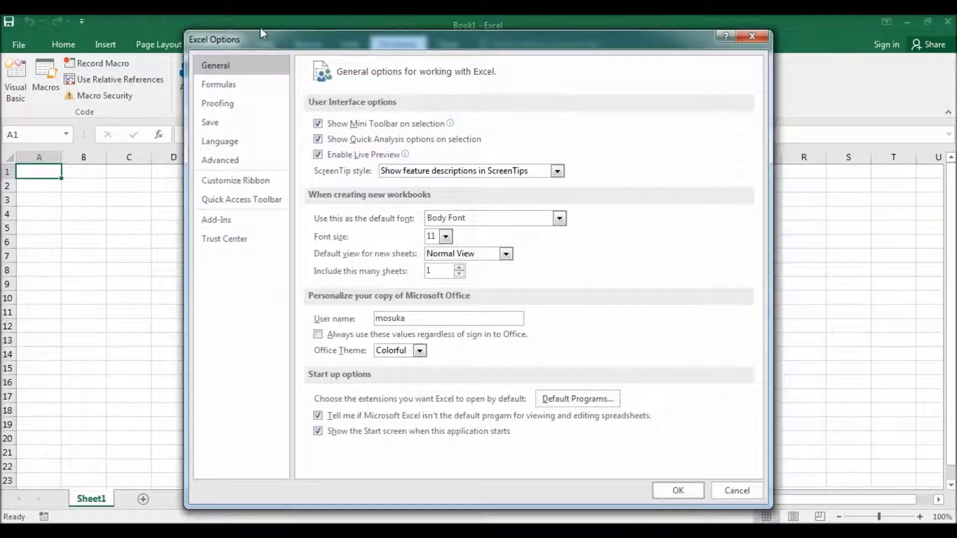
click(253, 187)
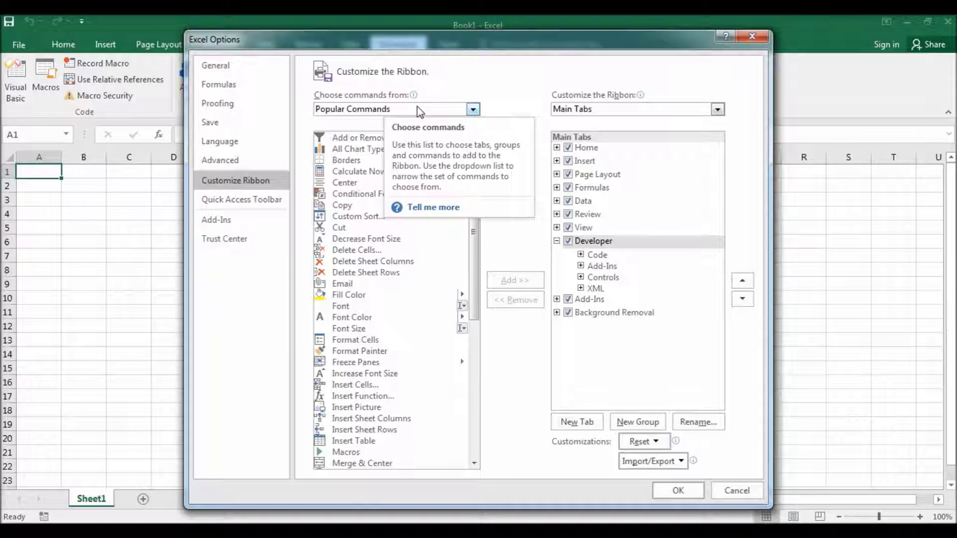
click(567, 241)
click(665, 494)
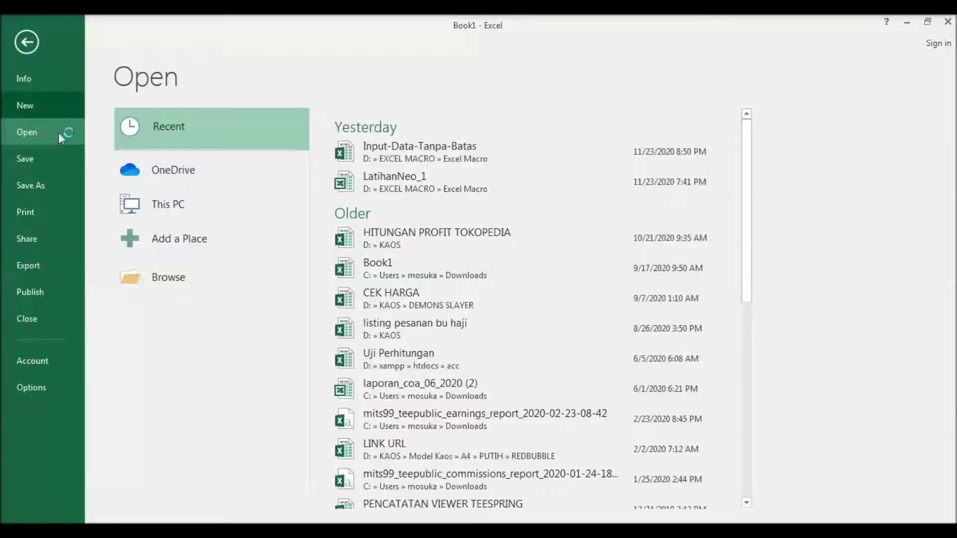
Re-enable the Developer tab in Customize Ribbon and bring up its commands.
click(44, 390)
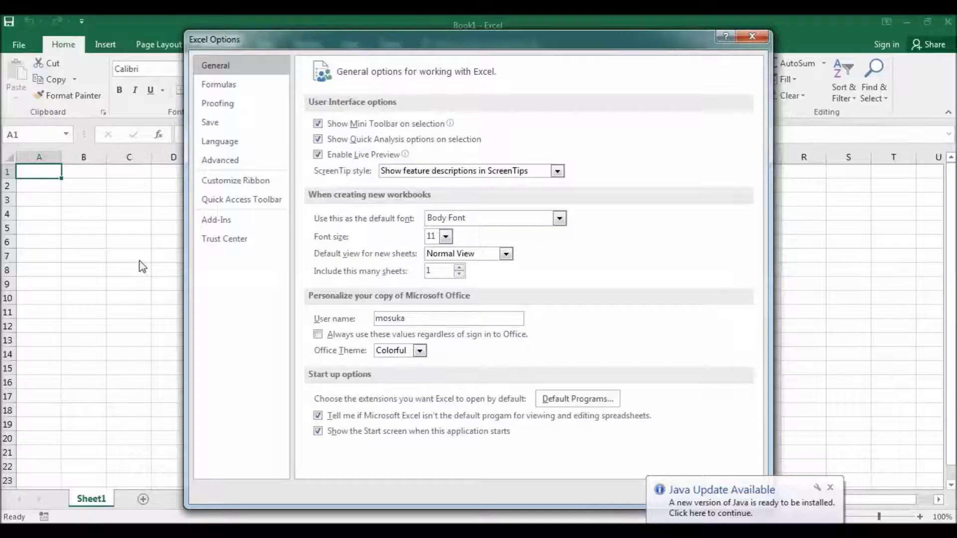
click(258, 183)
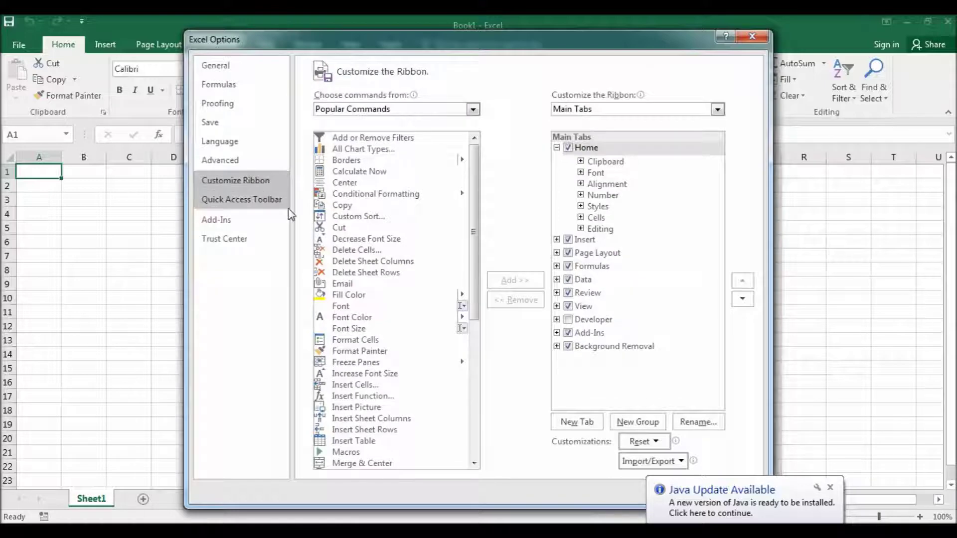
click(568, 320)
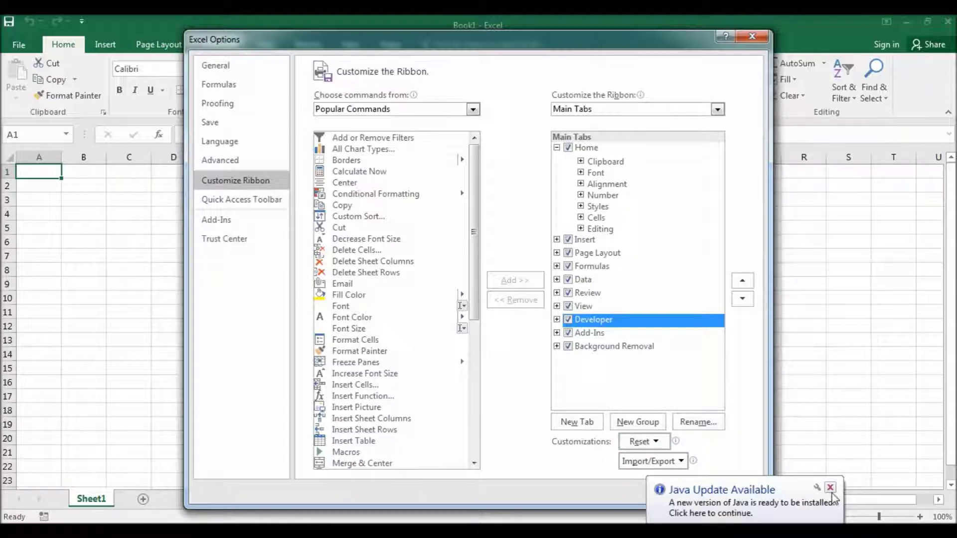
click(680, 486)
click(680, 492)
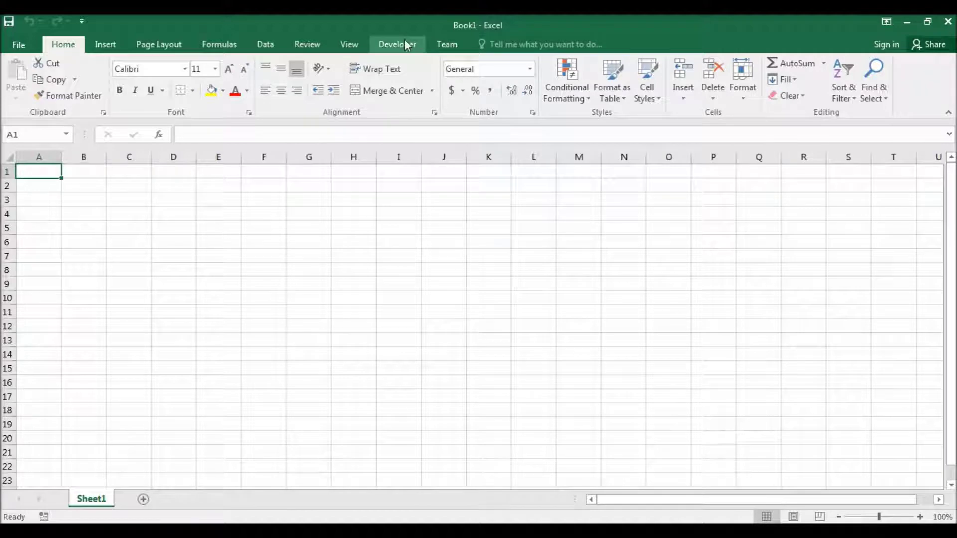
click(404, 42)
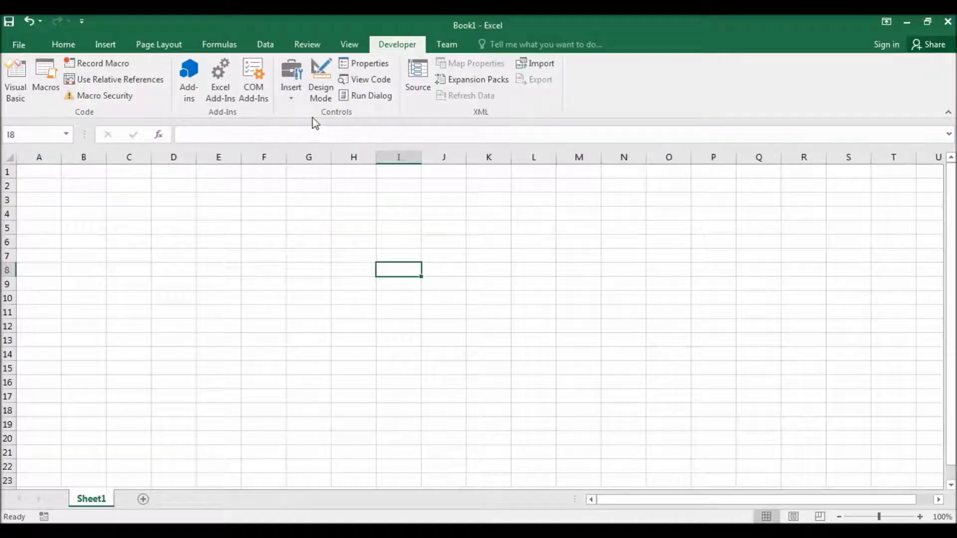
Draw a Form Controls button over E2:H5 and create a new macro named klik_ok for it.
click(292, 100)
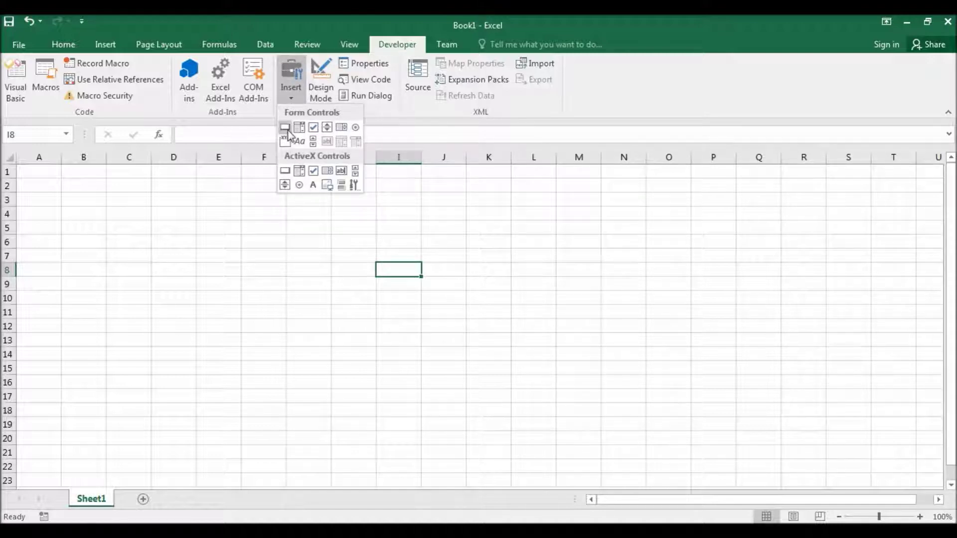
click(286, 128)
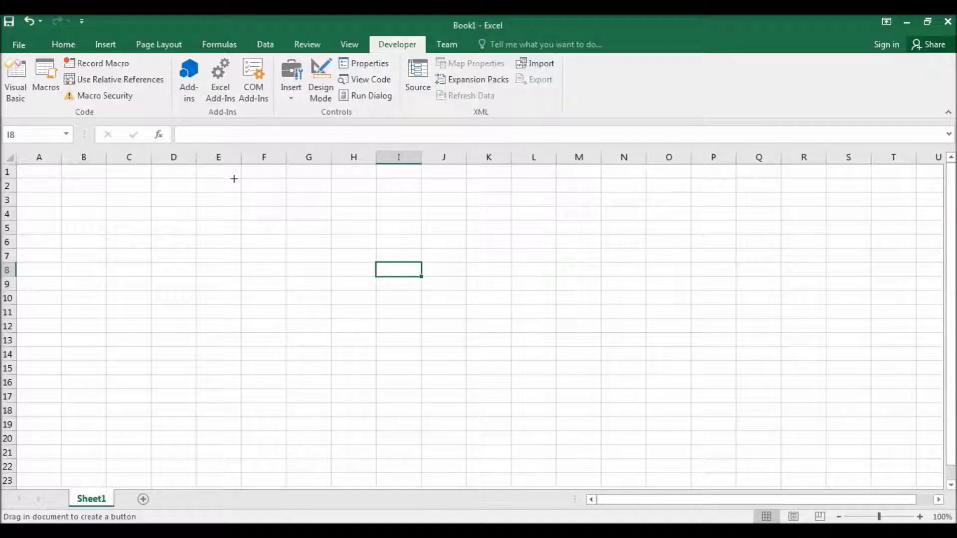
drag(233, 178, 339, 225)
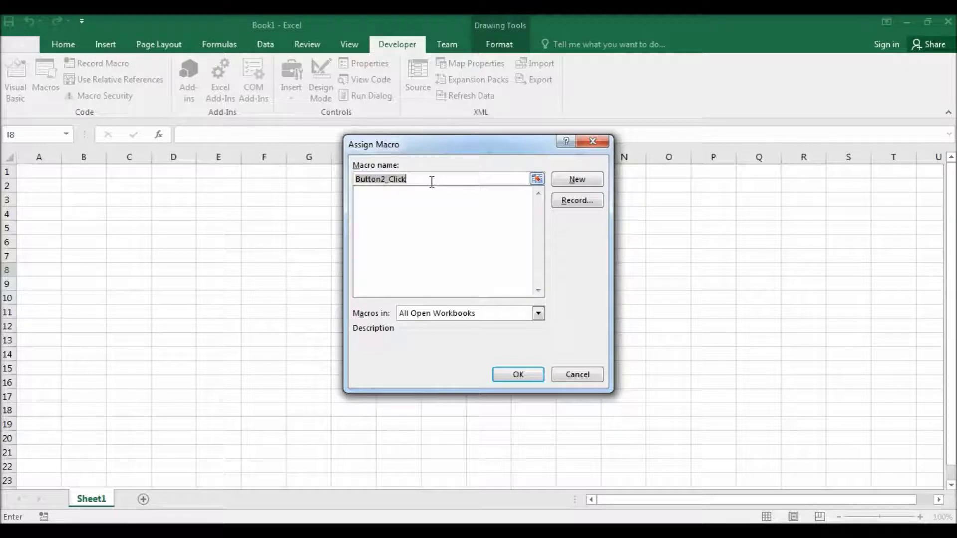
text(klik)
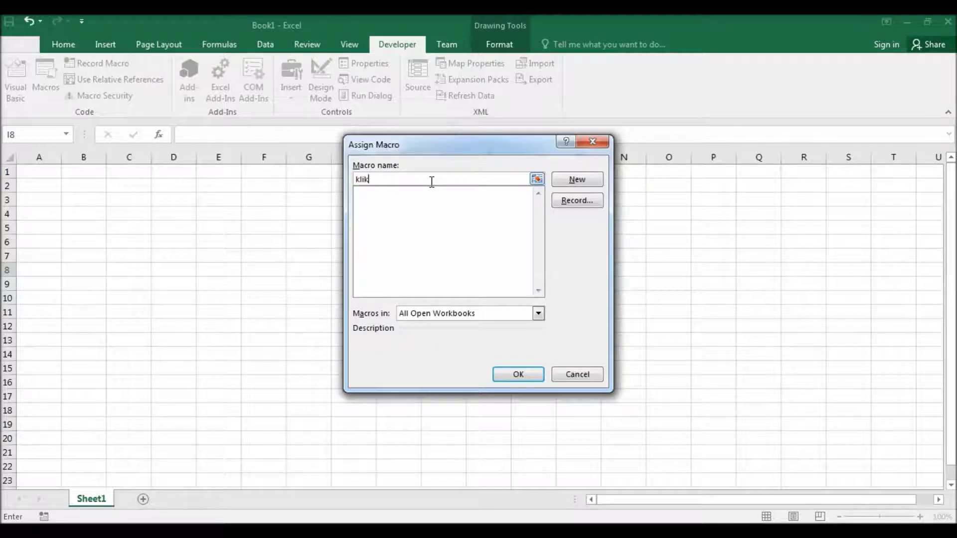
text(_ok)
click(573, 179)
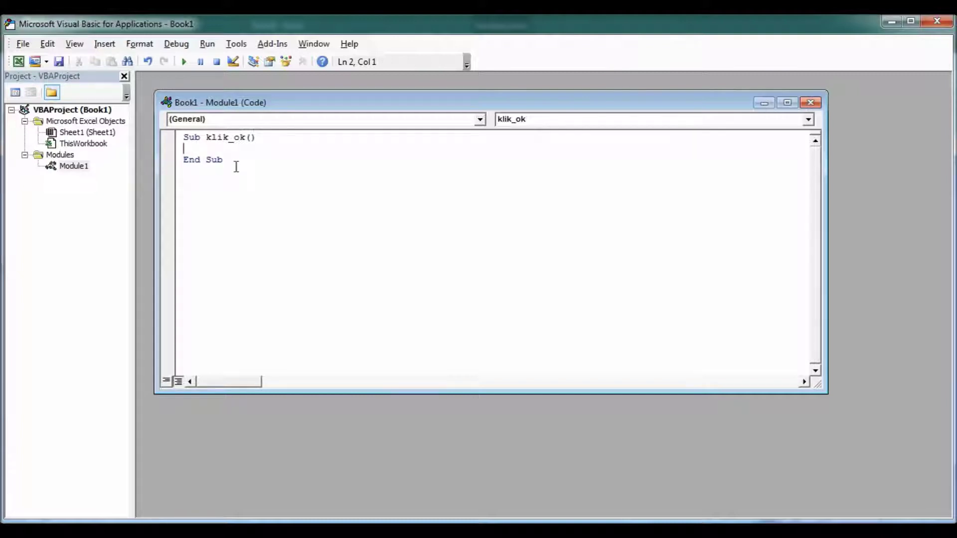
Write MsgBox ("Selamat datang Macro") inside klik_ok and return to the Excel workbook.
text(msgbox()
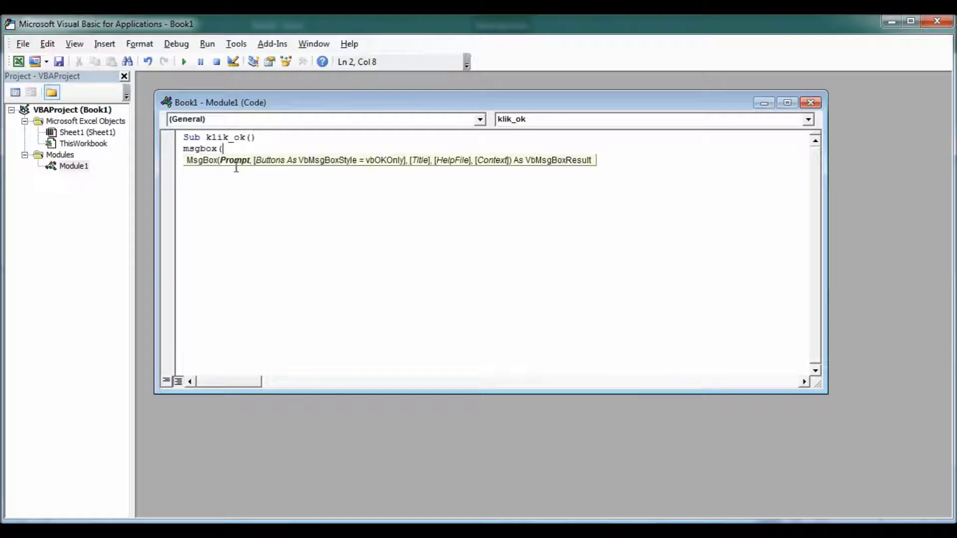
text("Selama)
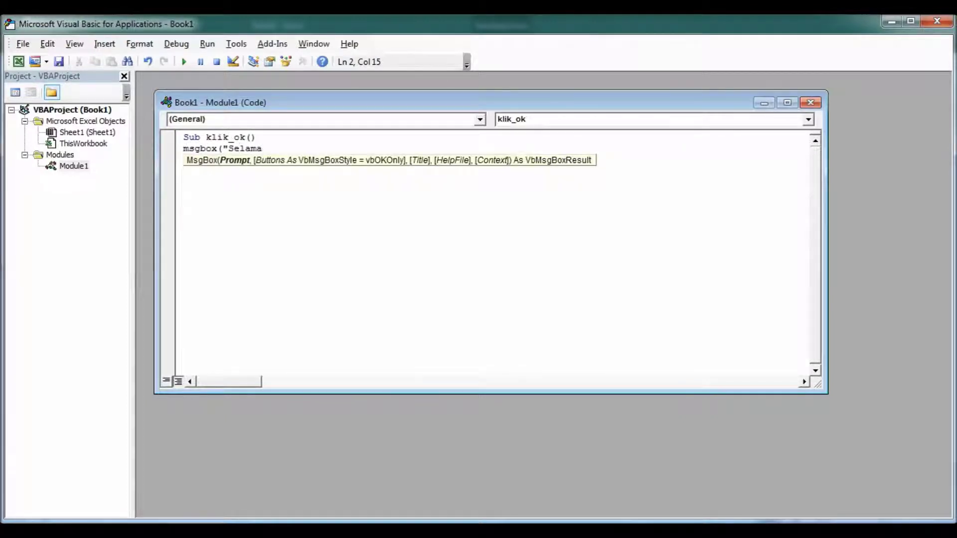
text(t )
text(datang Macro")
text())
key(Return)
key(BackSpace)
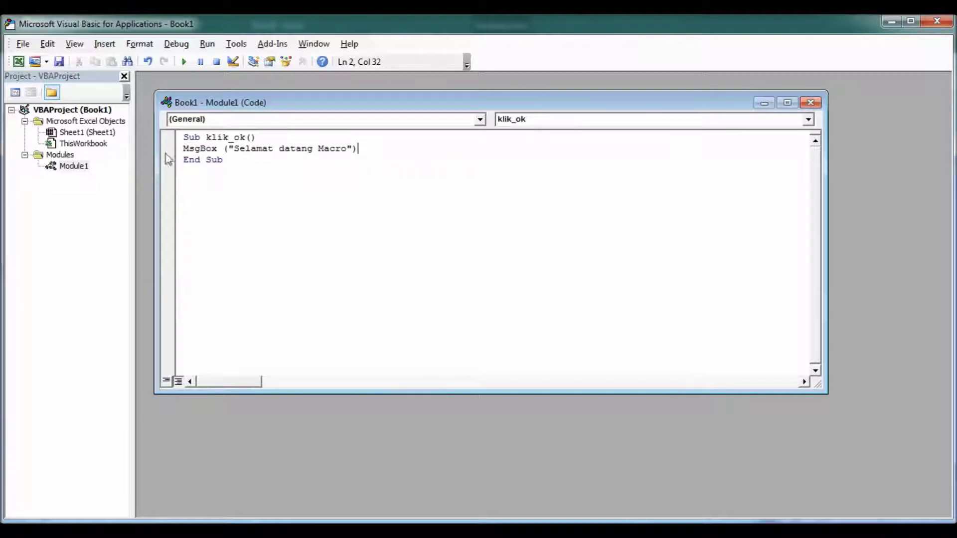
click(18, 62)
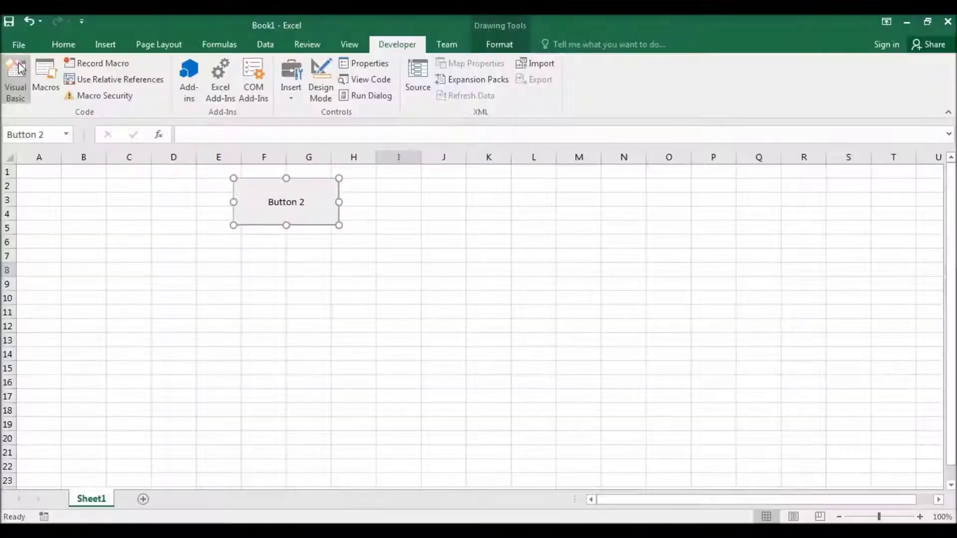
Test the new button and close the welcome message it shows.
click(309, 255)
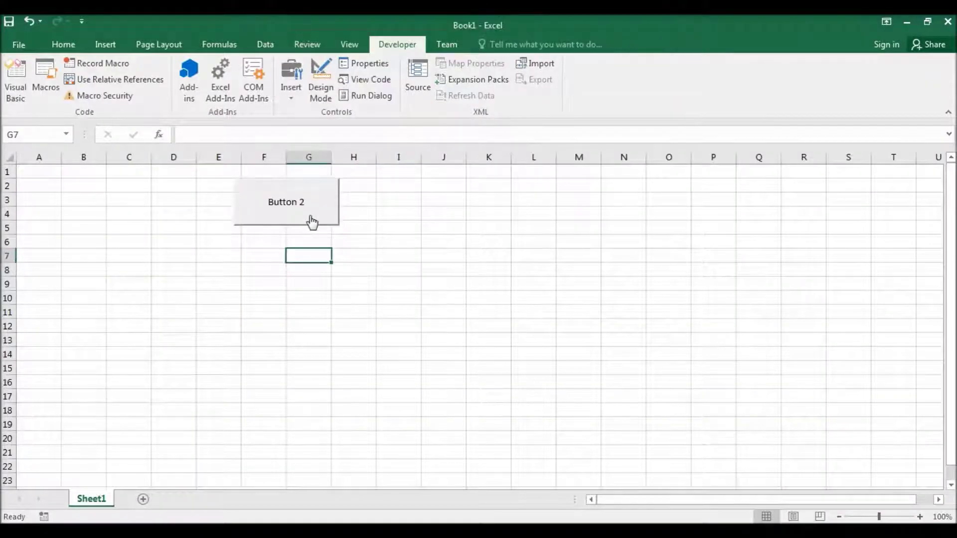
click(310, 221)
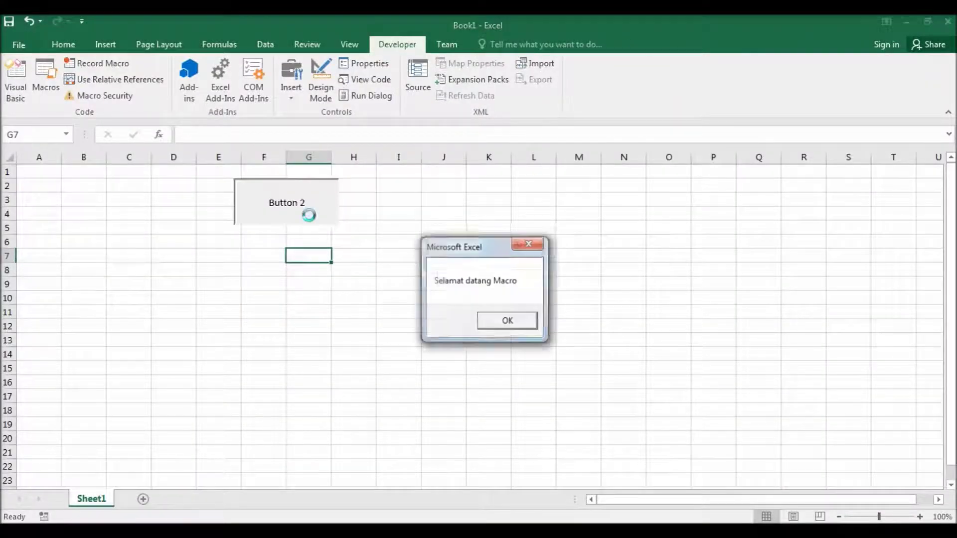
click(517, 322)
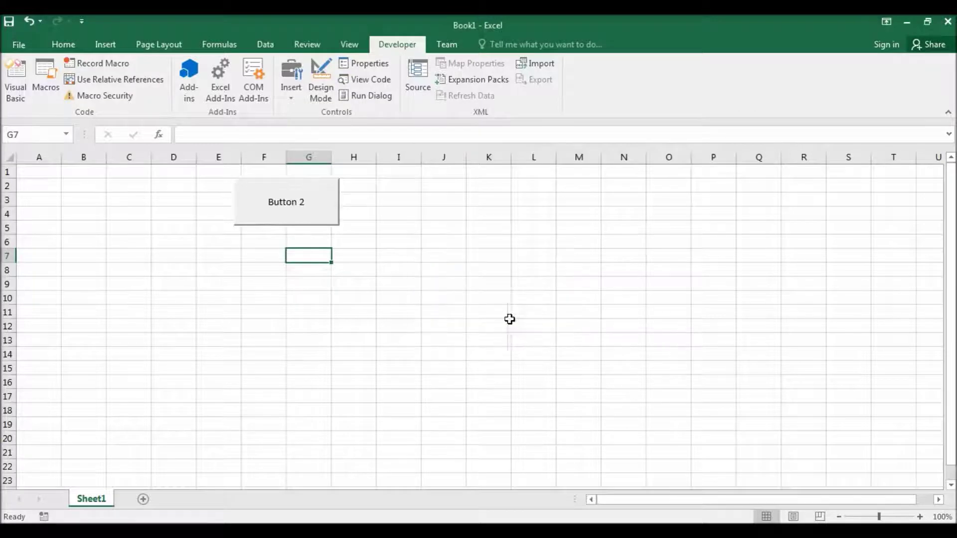
Change the button's caption to PROSES.
right_click(297, 218)
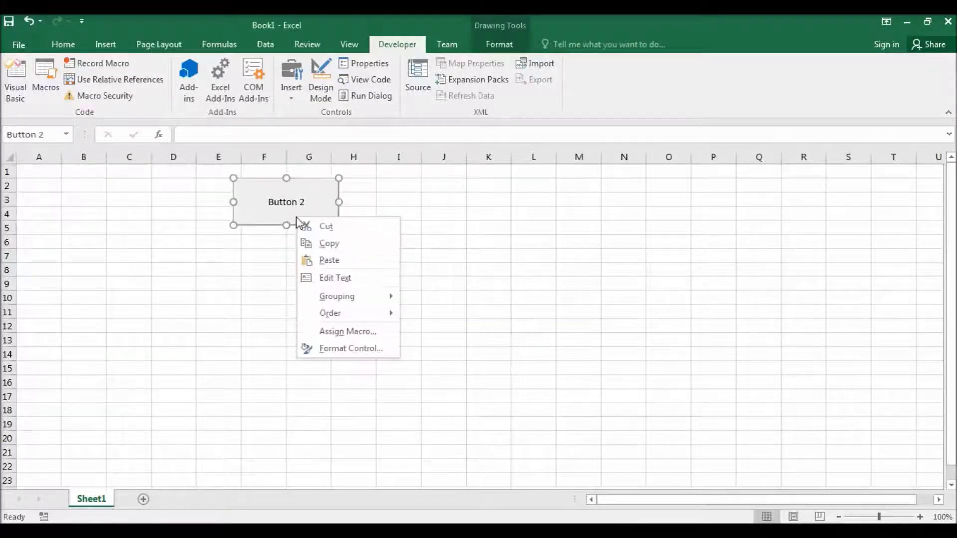
key(x)
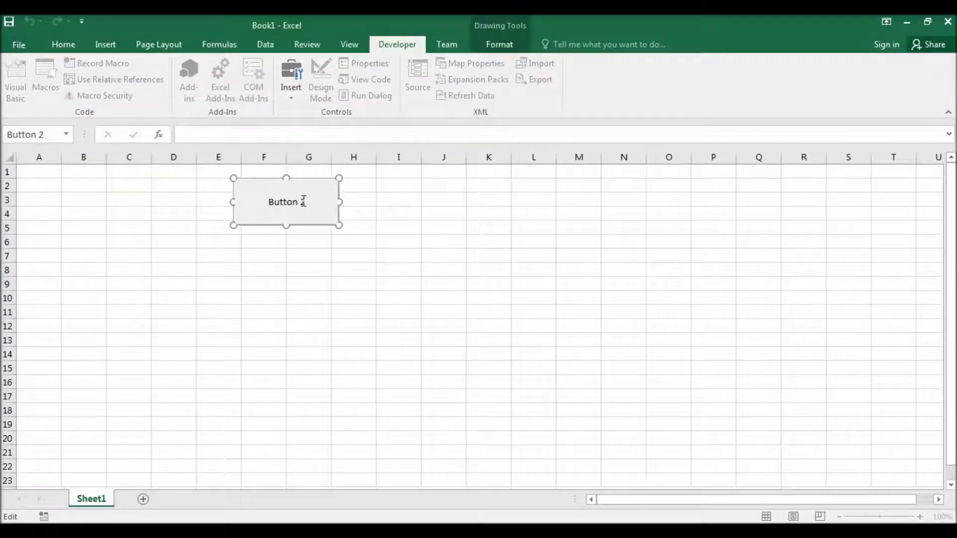
drag(270, 202, 304, 202)
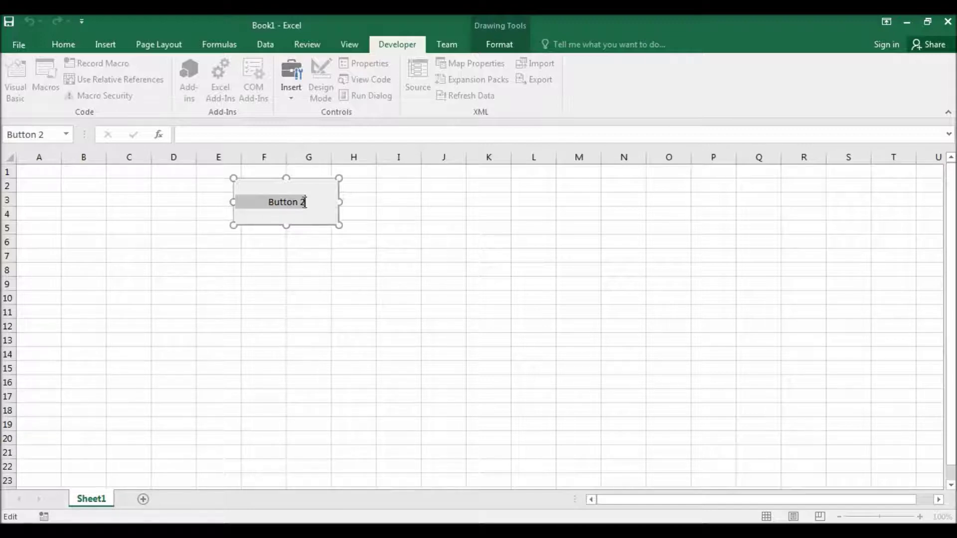
text(PROSES)
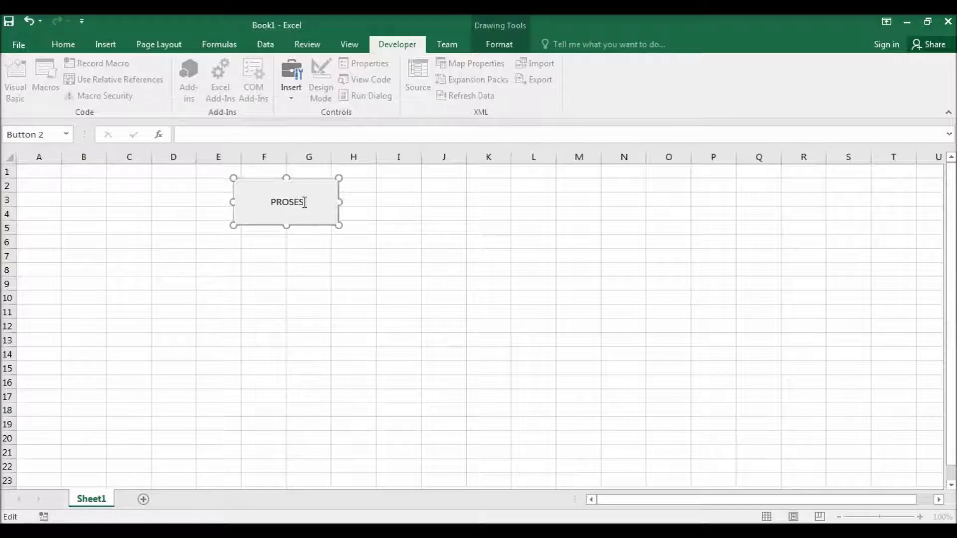
click(321, 241)
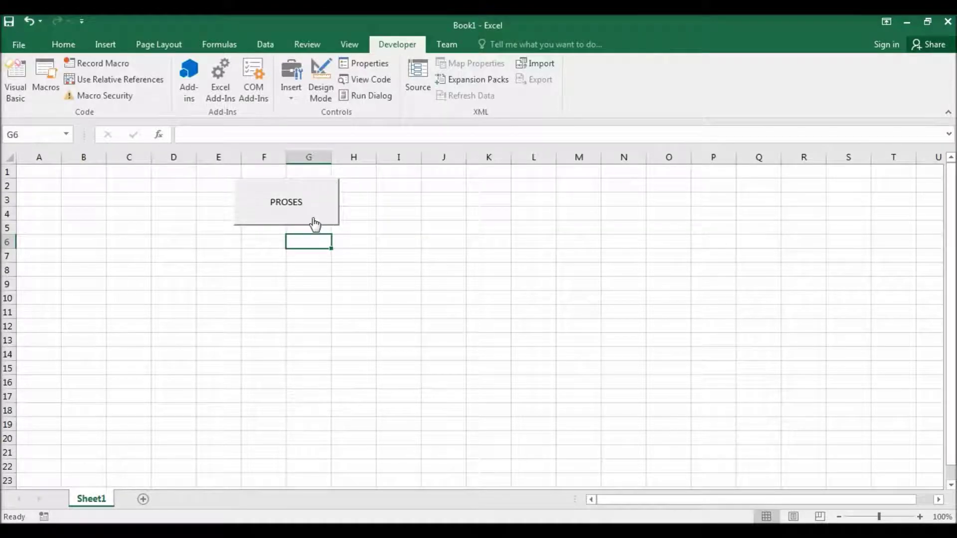
Run the PROSES button, dismiss its message, and return to the klik_ok code.
click(315, 224)
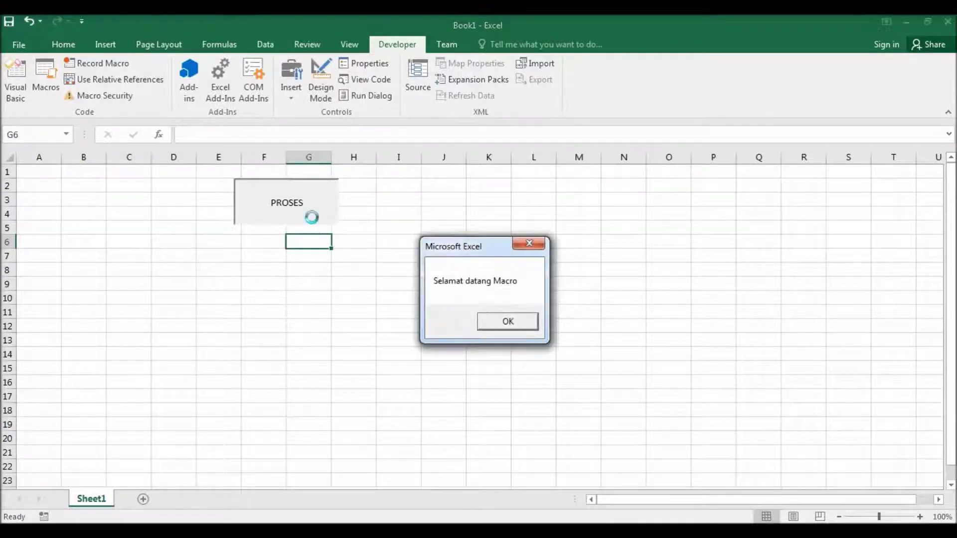
click(513, 324)
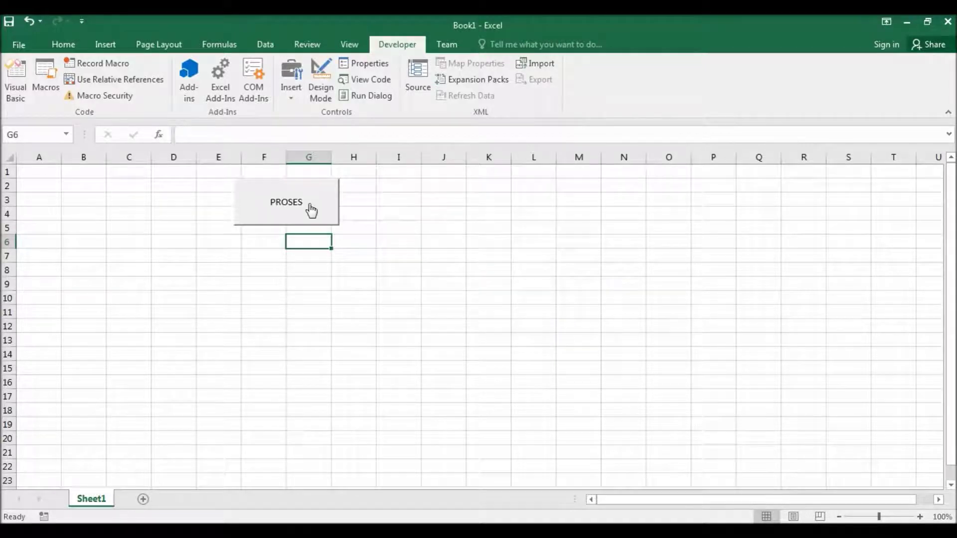
right_click(309, 204)
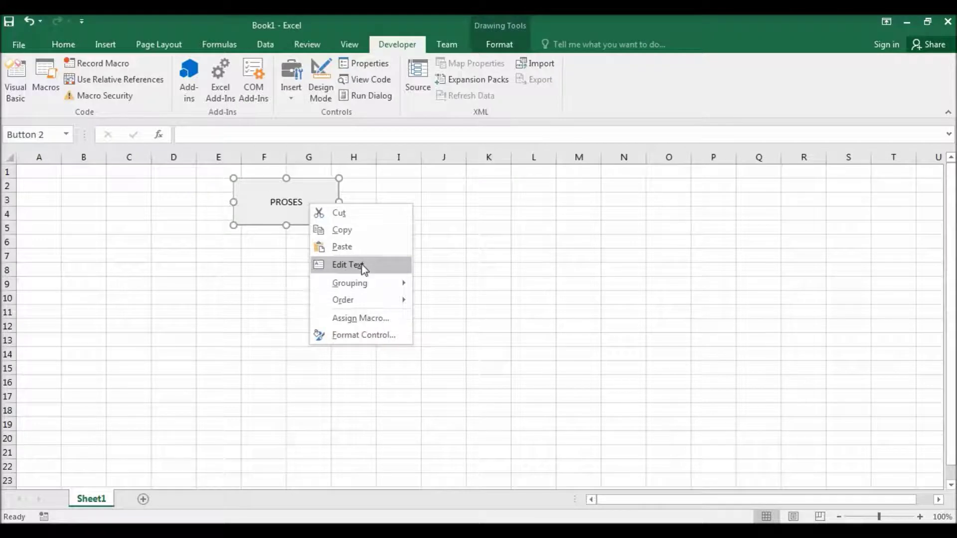
click(363, 387)
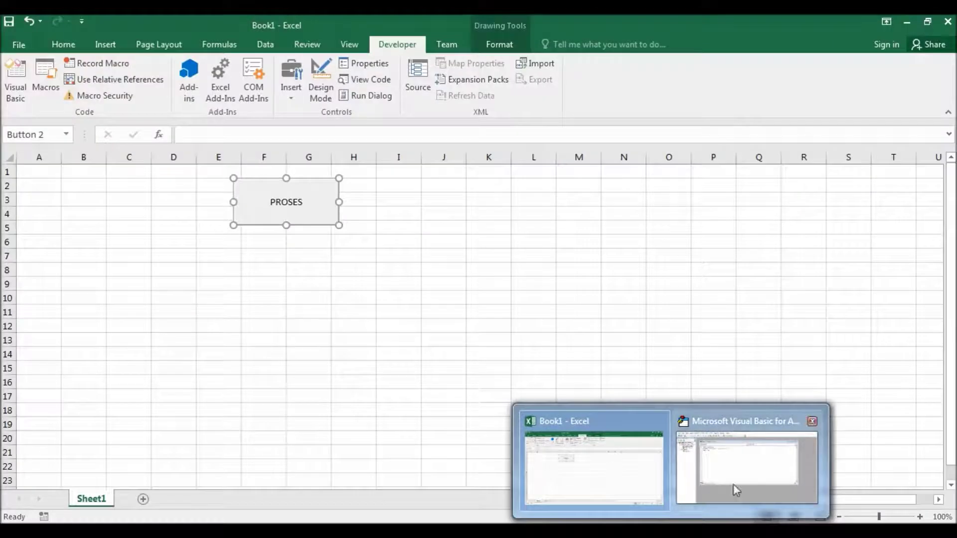
click(735, 491)
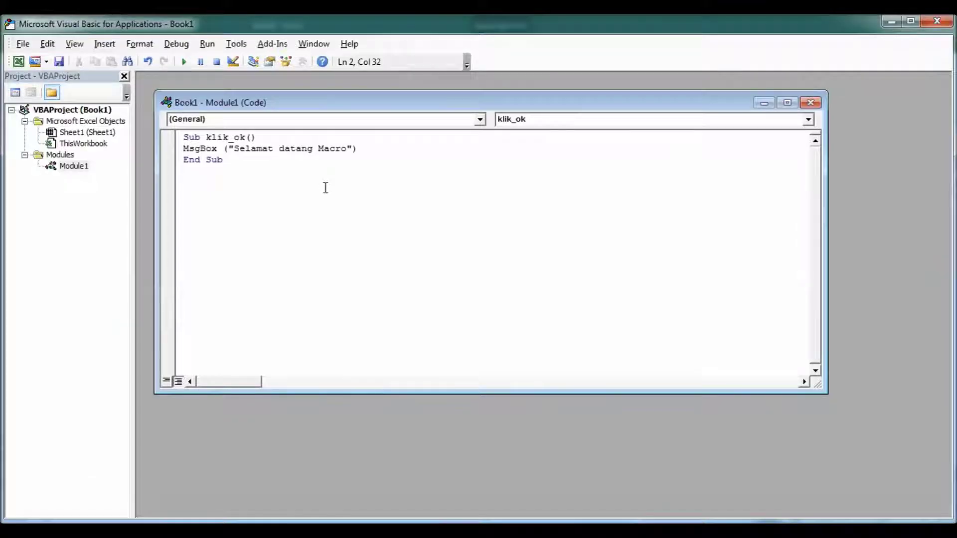
Begin a third klik_ok line: Sheet1.Range("A5").Value=" using IntelliSense for Range.
key(Return)
text(Sheet1)
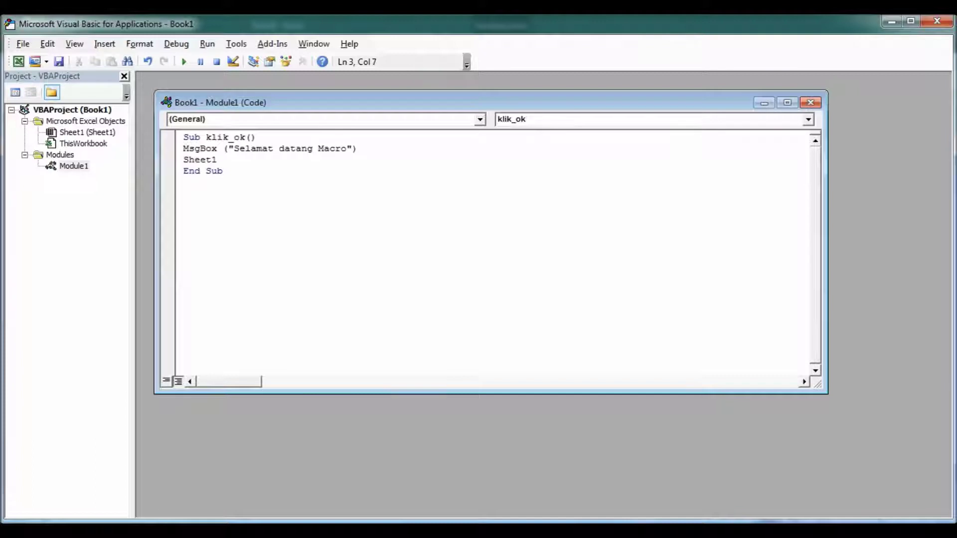
text(.)
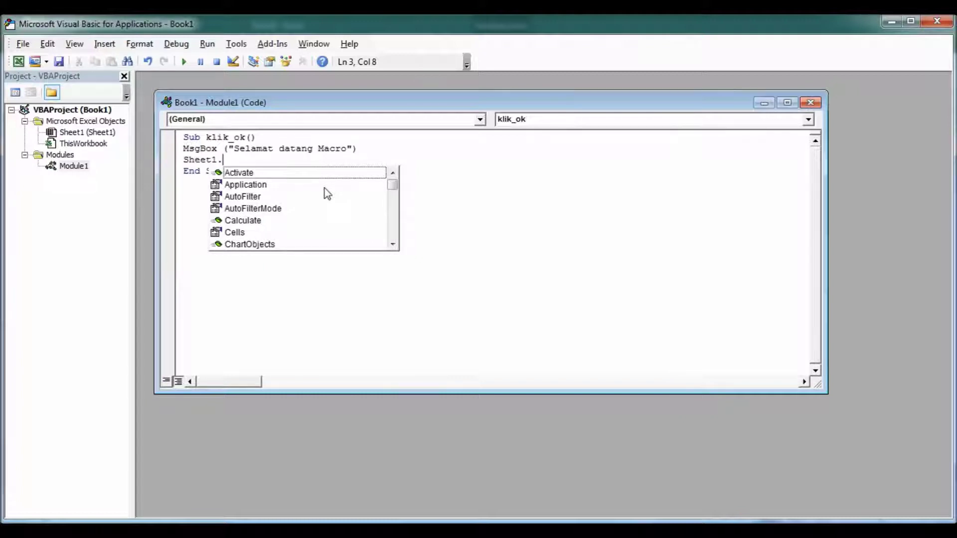
text(range)
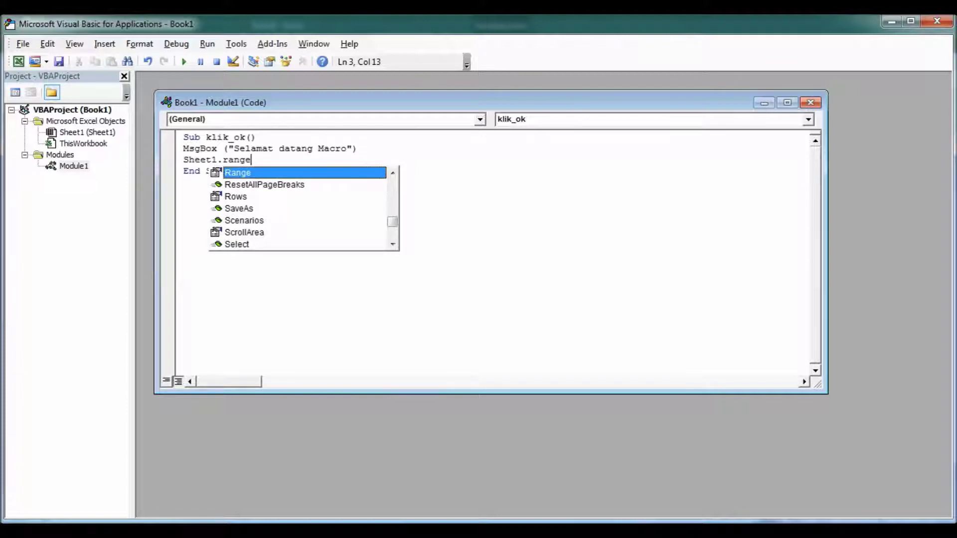
key(Tab)
text(()
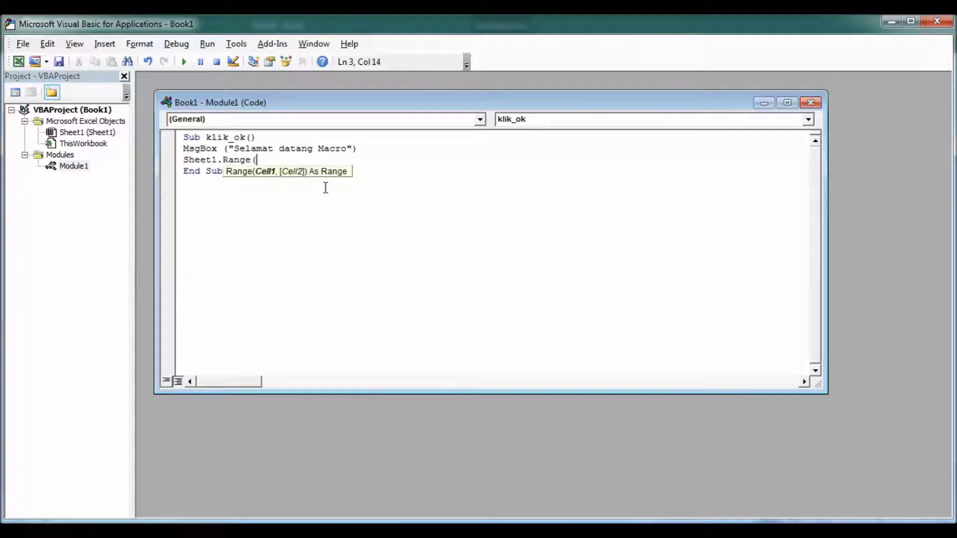
text("A5")
text())
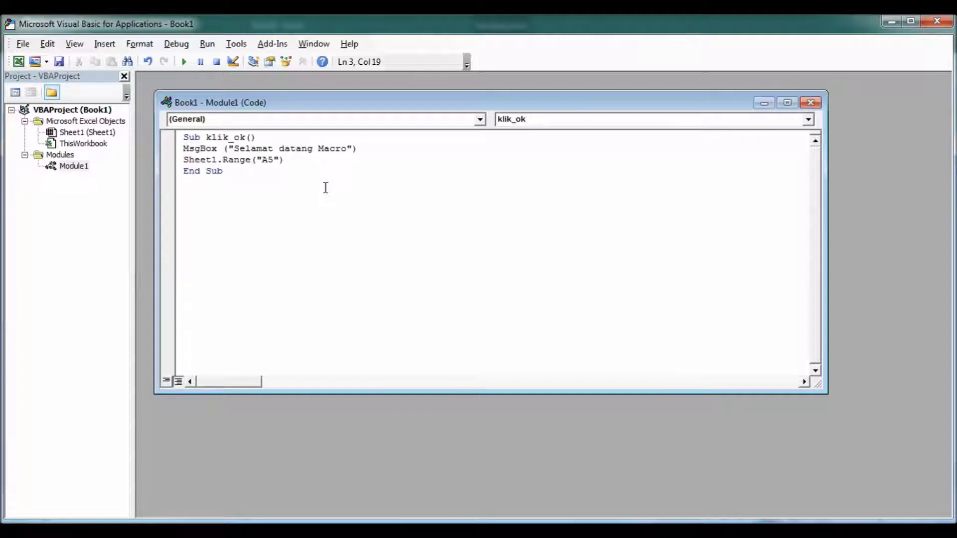
text(.)
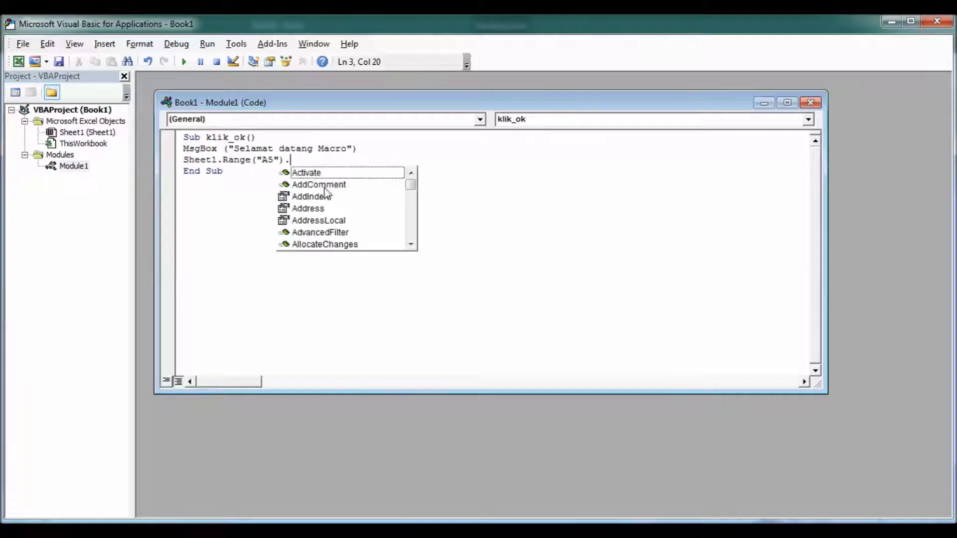
text(value)
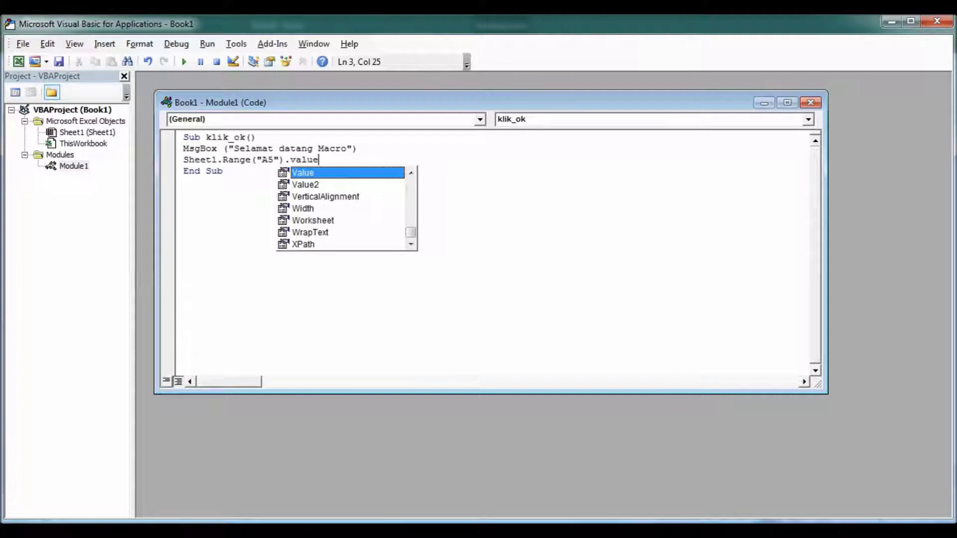
text(=")
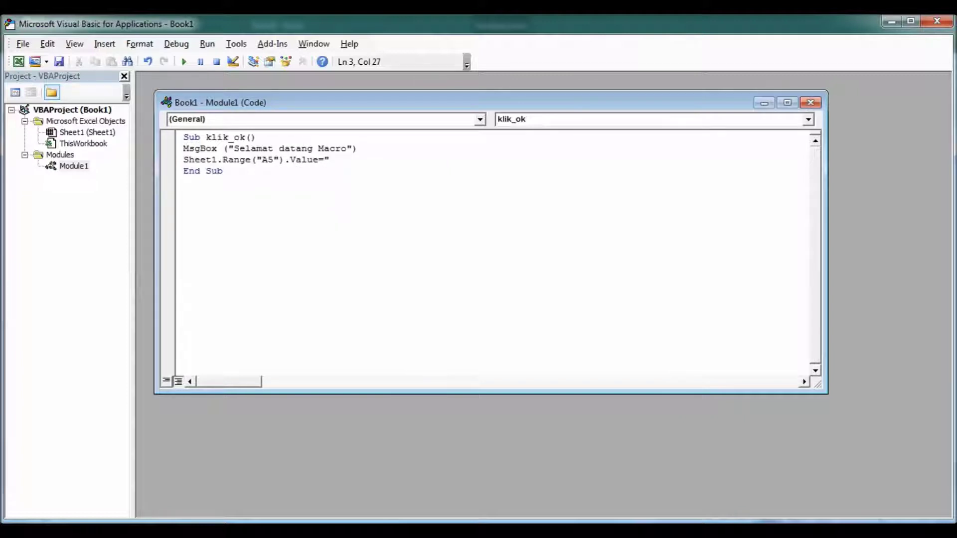
Complete line 3 so Sheet1.Range("A5").Value = "Selamat datang Macro", reusing the MsgBox text.
drag(233, 138, 341, 152)
right_click(340, 152)
click(363, 169)
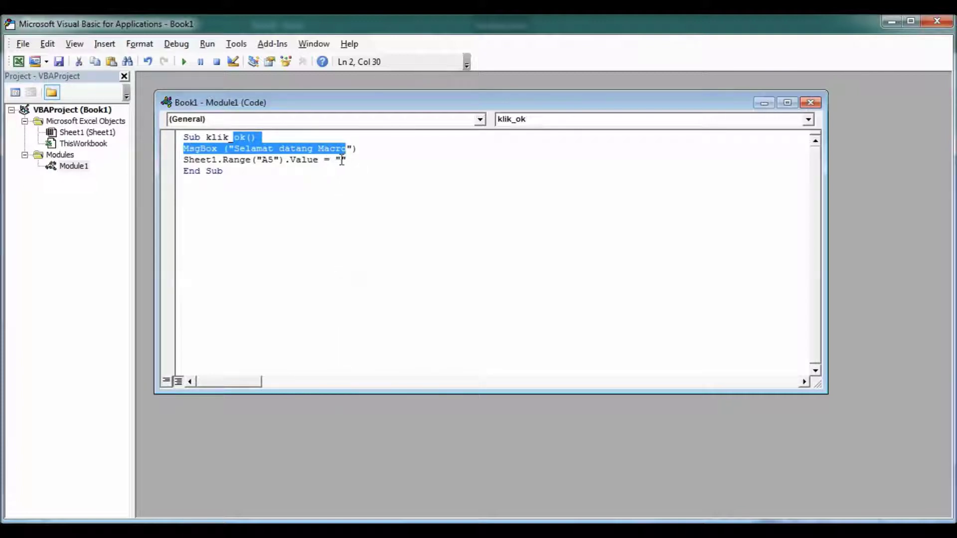
click(342, 160)
key(ctrl+v)
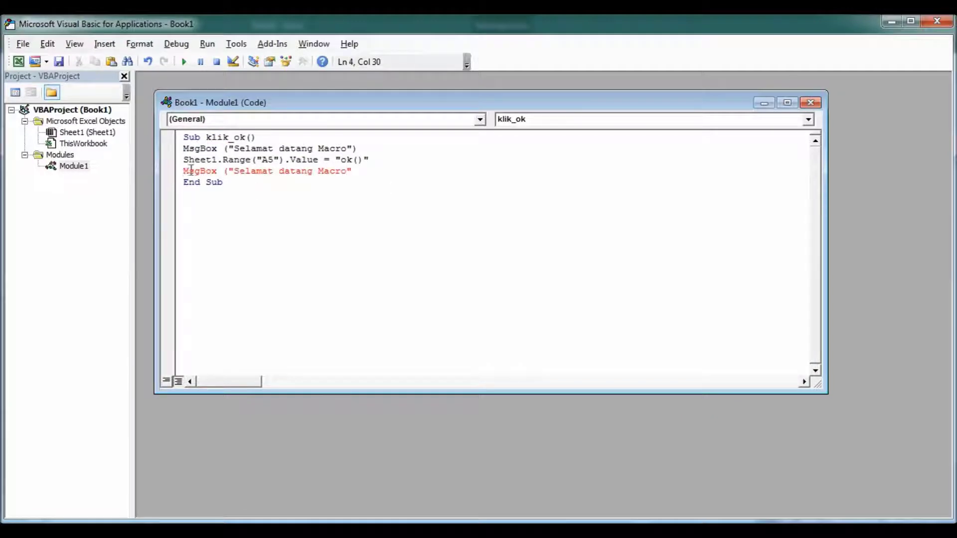
click(227, 171)
key(BackSpace)
key(BackSpace)
key(BackSpace)
key(BackSpace)
key(BackSpace)
key(BackSpace)
key(BackSpace)
key(BackSpace)
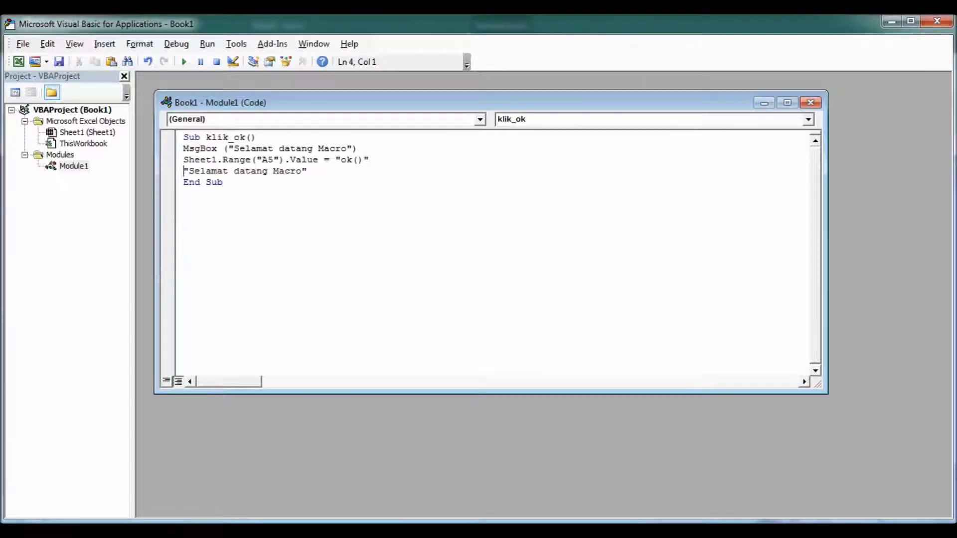
key(BackSpace)
key(BackSpace)
key(BackSpace)
key(BackSpace)
key(BackSpace)
key(BackSpace)
key(BackSpace)
click(259, 218)
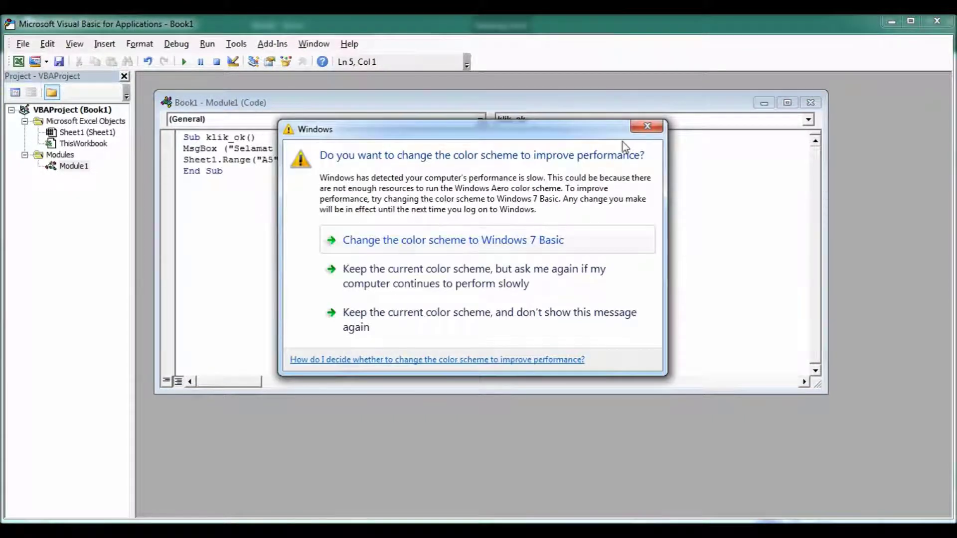
Run the PROSES button in the workbook and acknowledge the "Selamat datang Macro" message.
click(543, 247)
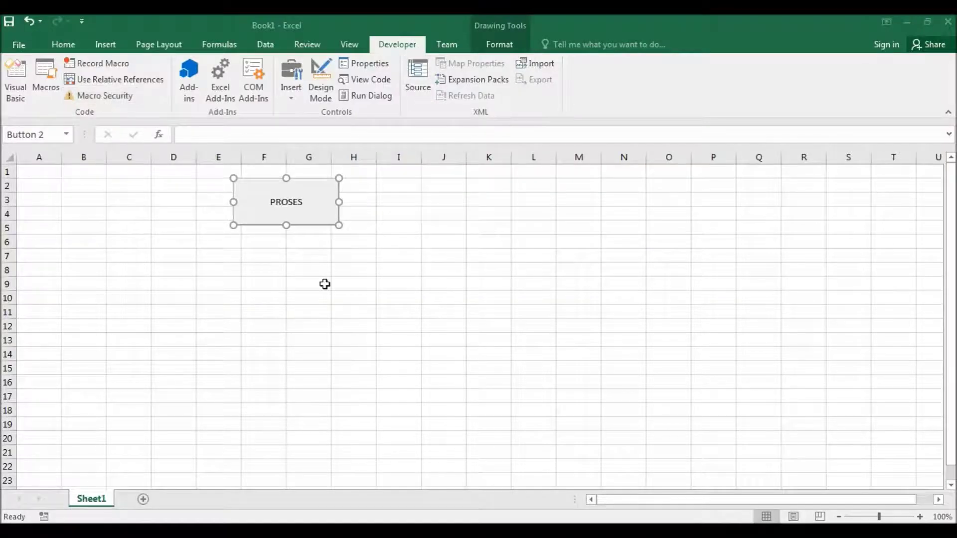
click(321, 282)
click(284, 200)
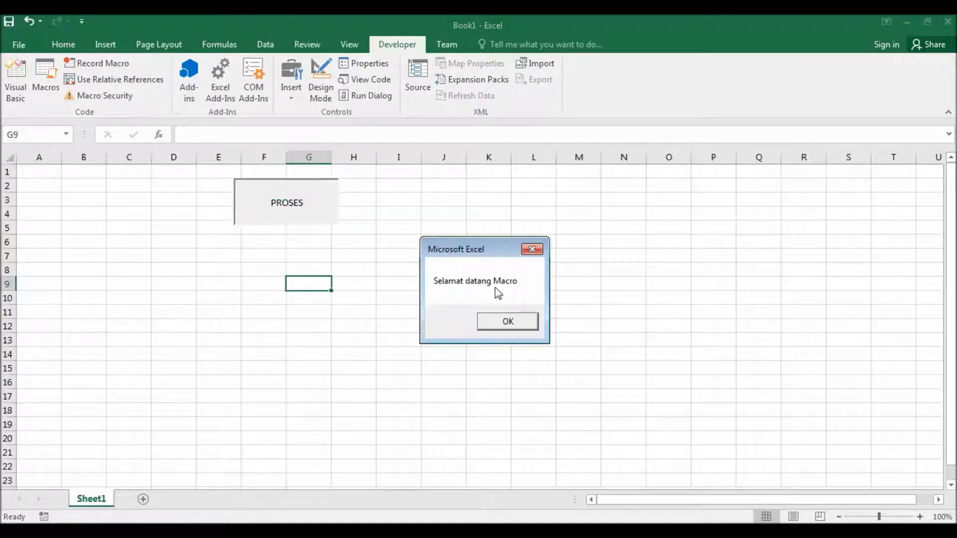
click(512, 323)
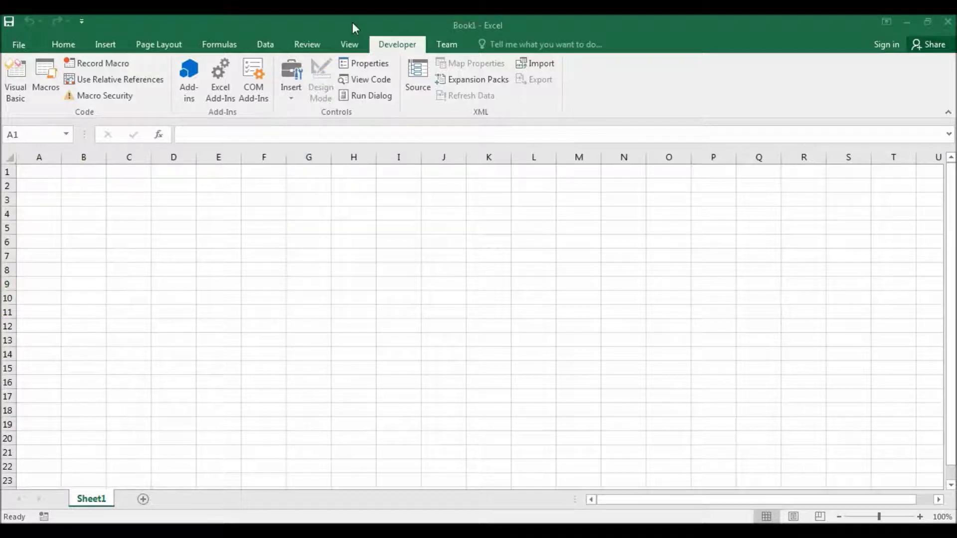
Bring the Excel window back to the front.
click(351, 22)
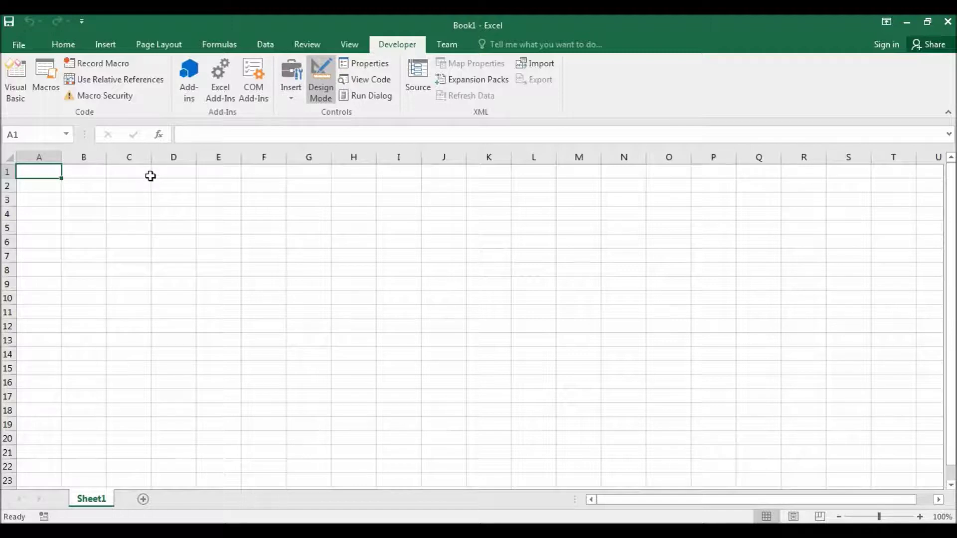
Draw an ActiveX text box spanning B1 to D3 on Sheet1.
drag(136, 175, 139, 180)
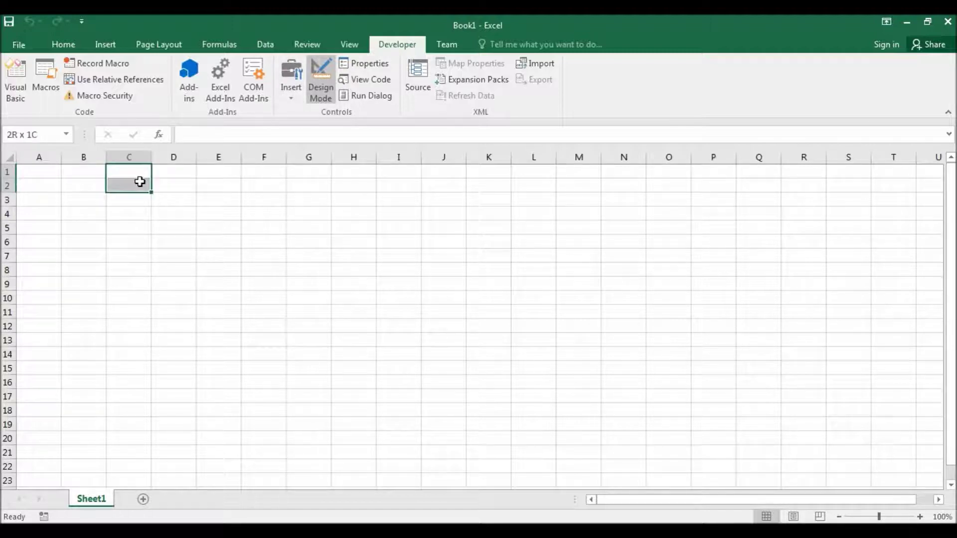
click(232, 186)
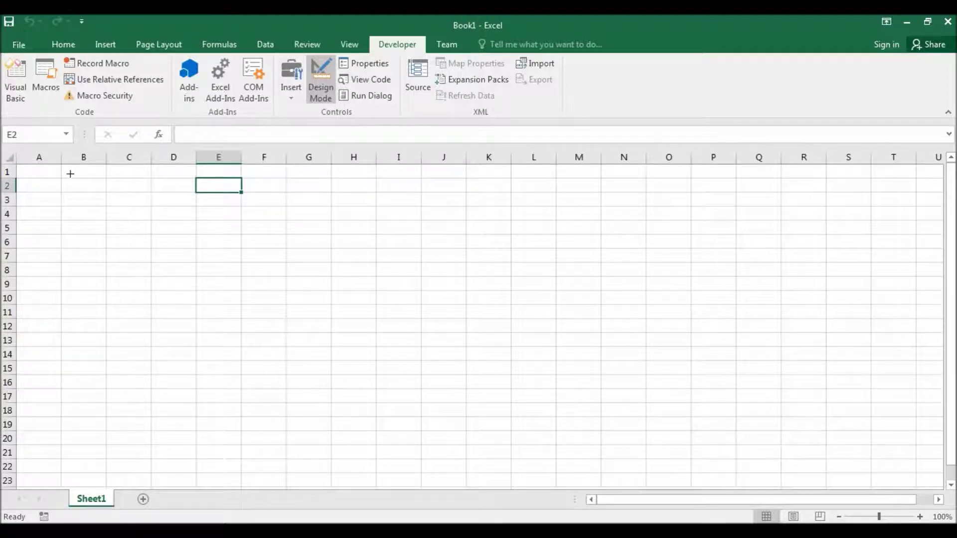
drag(82, 176, 181, 203)
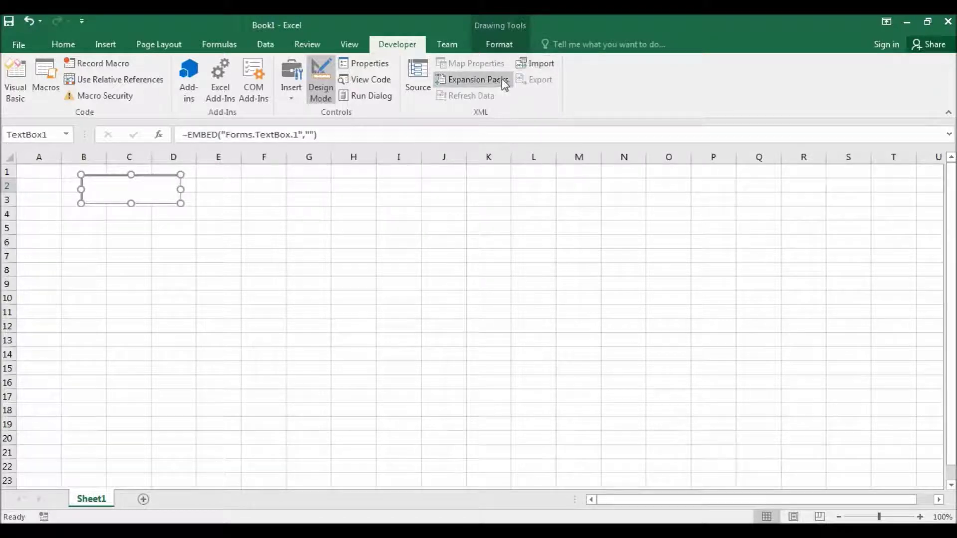
Rename the text box from TextBox1 to TxtNama in its Properties.
click(363, 64)
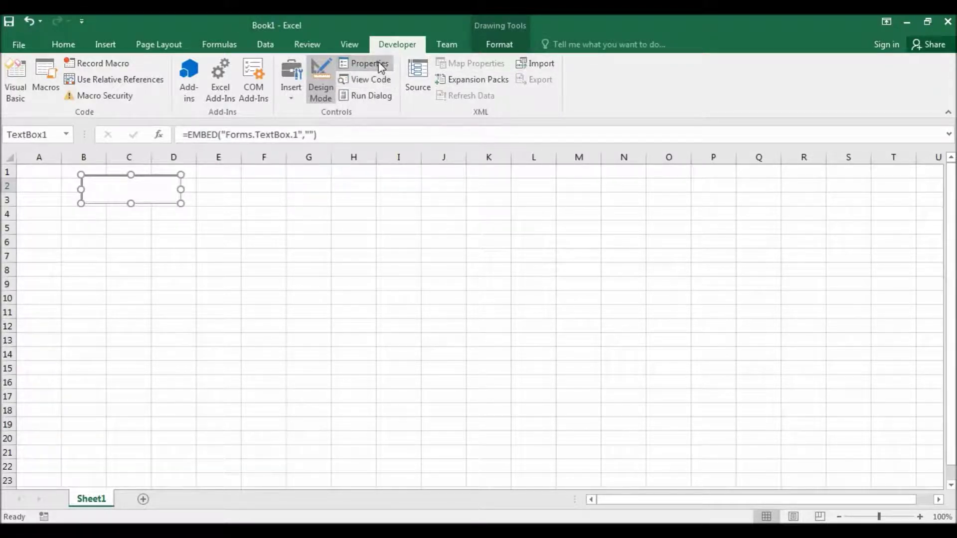
click(104, 91)
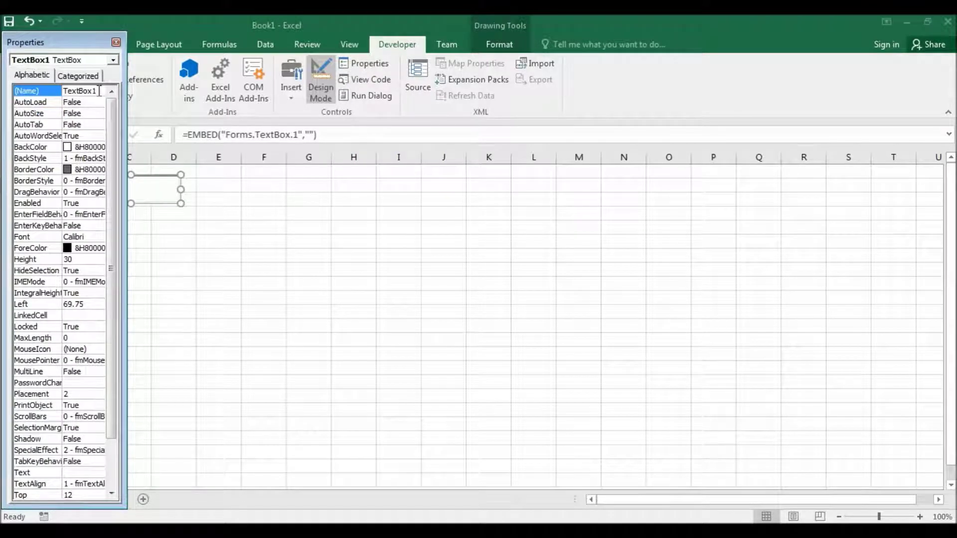
key(BackSpace)
key(BackSpace)
key(BackSpace)
key(BackSpace)
key(BackSpace)
key(BackSpace)
key(BackSpace)
text(xt)
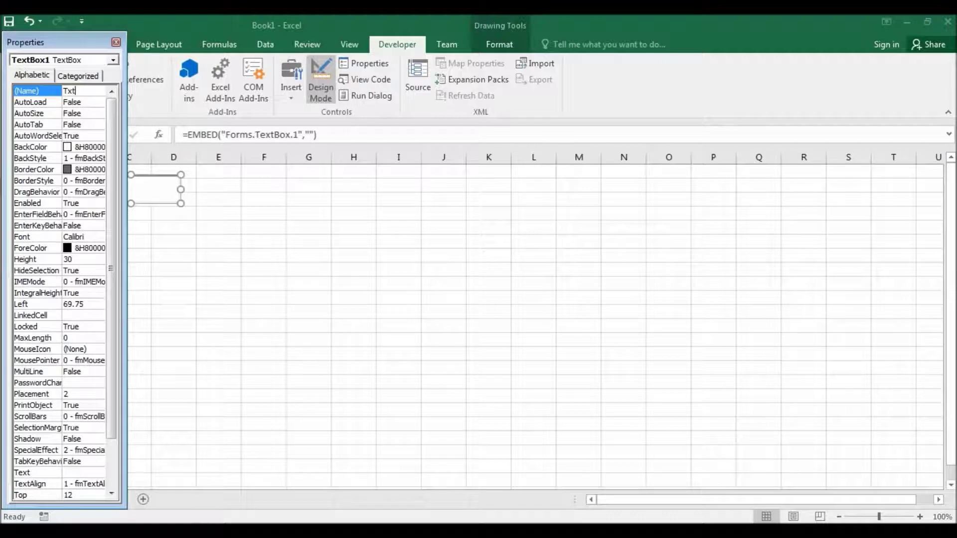
text(Nama)
key(Return)
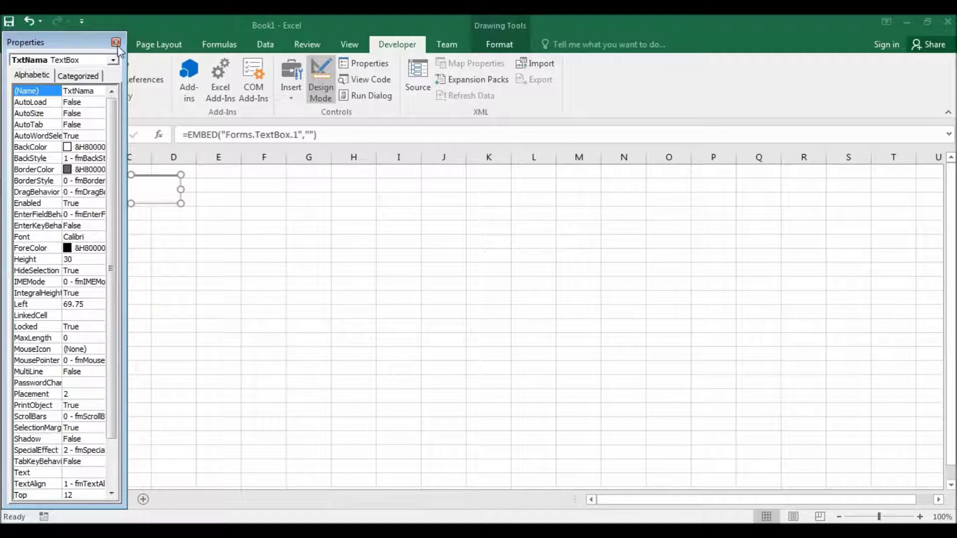
click(116, 42)
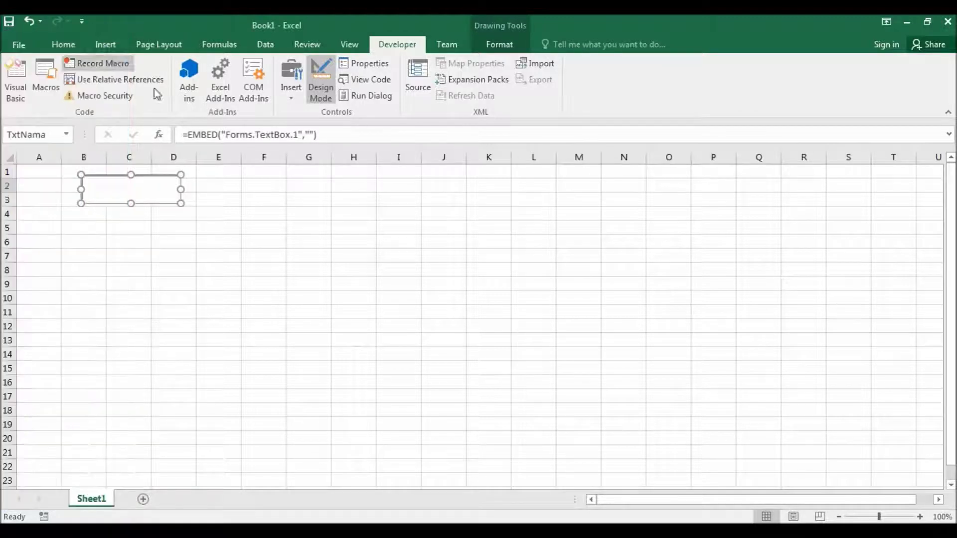
Draw an ActiveX command button across cells E1 to F3.
click(292, 100)
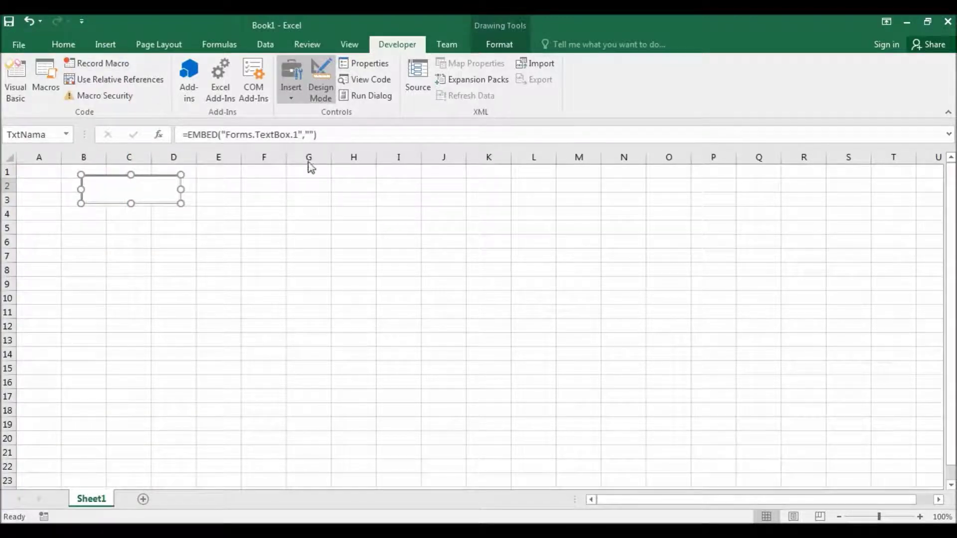
click(280, 171)
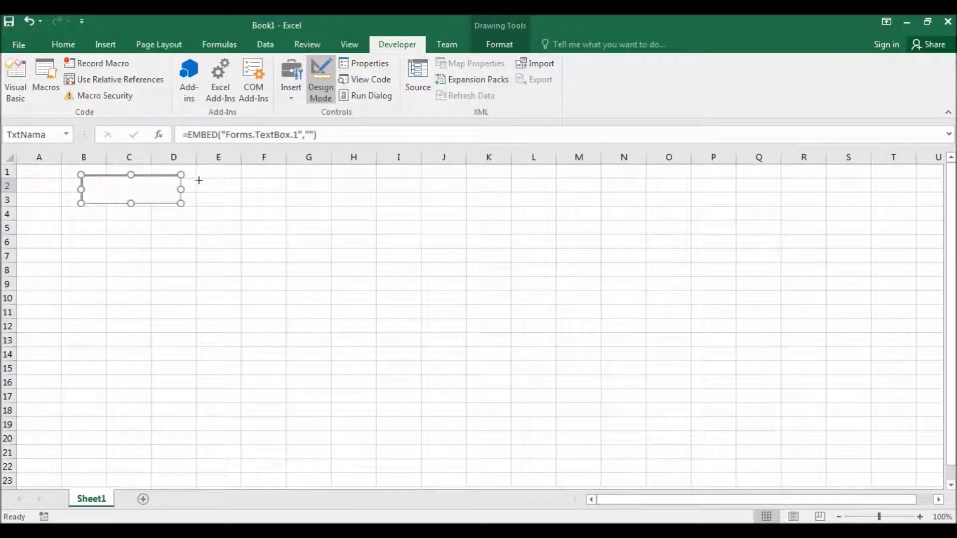
drag(196, 175, 281, 204)
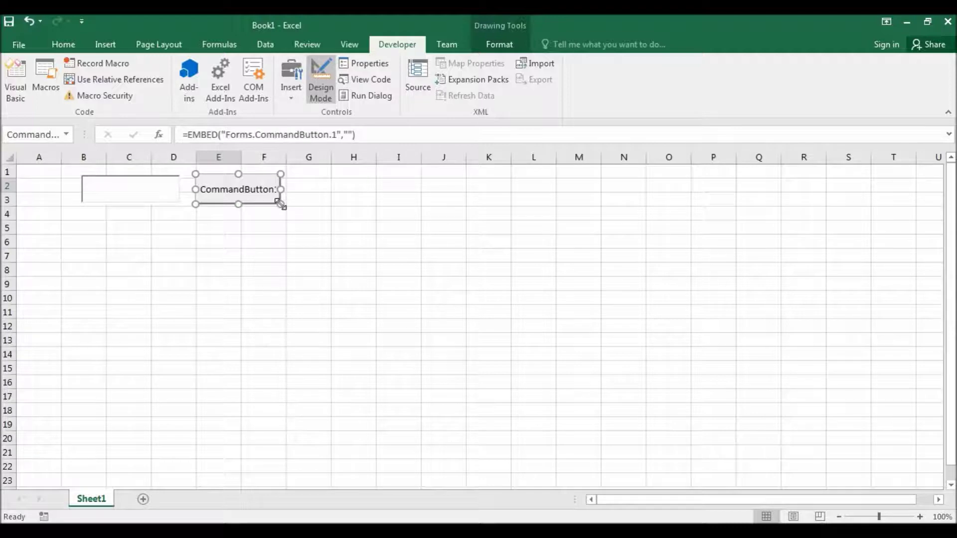
Set the button's Caption to PROSES and close the Properties window.
click(361, 64)
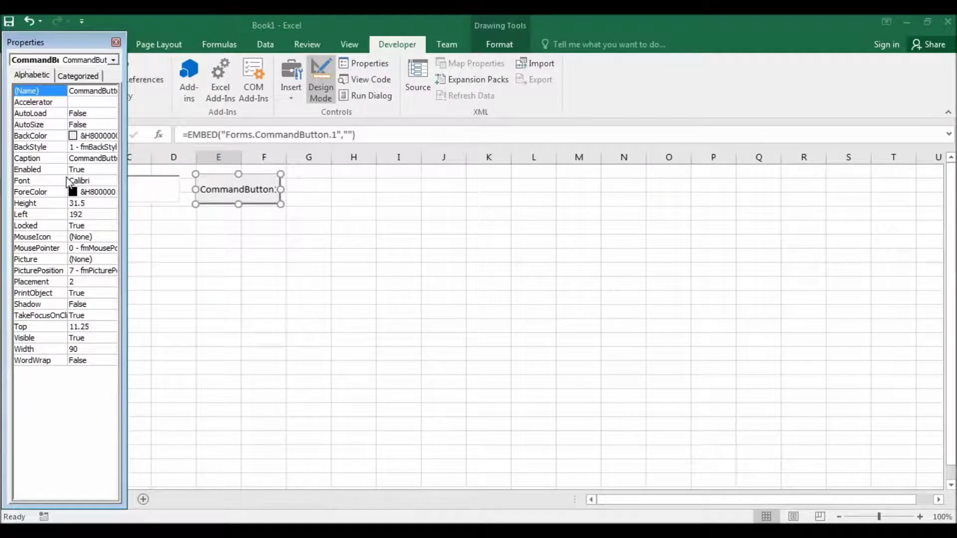
click(72, 159)
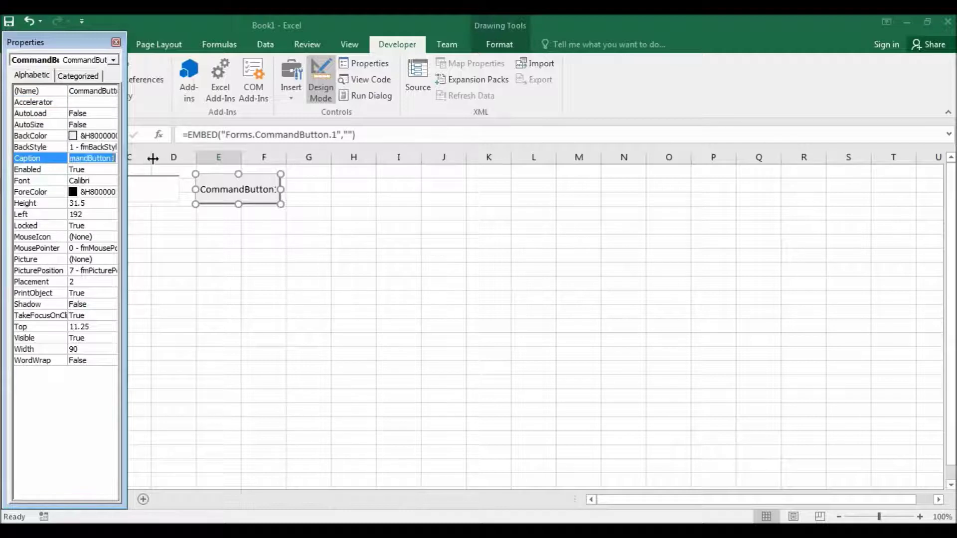
text(PROSES)
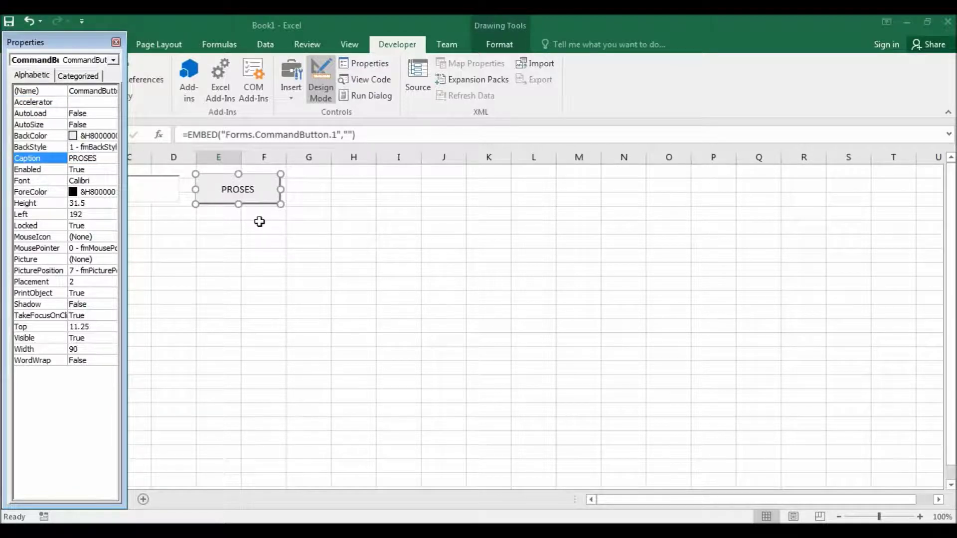
click(260, 225)
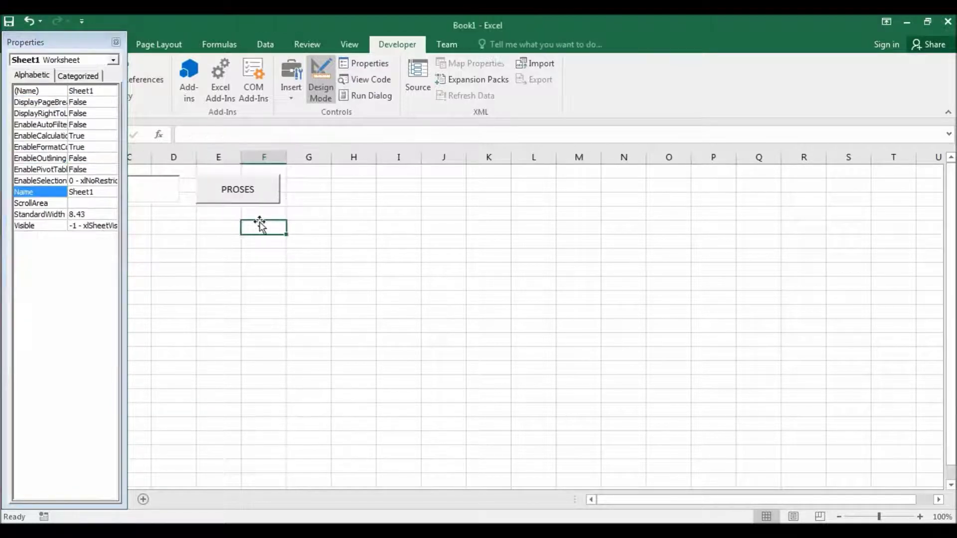
click(116, 41)
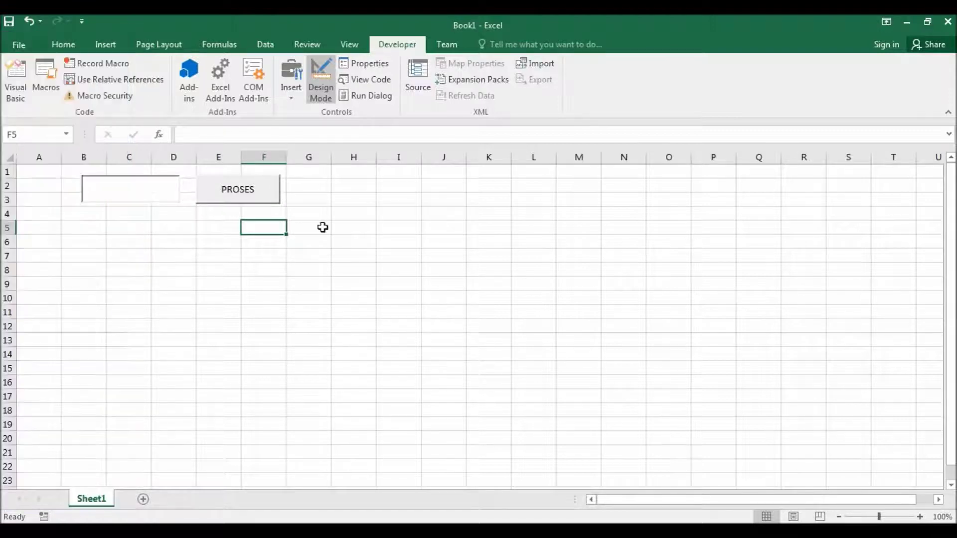
Write Sheet1.Range("A10").Value = TxtNama.Text in CommandButton1_Click, then return to Excel.
double_click(263, 196)
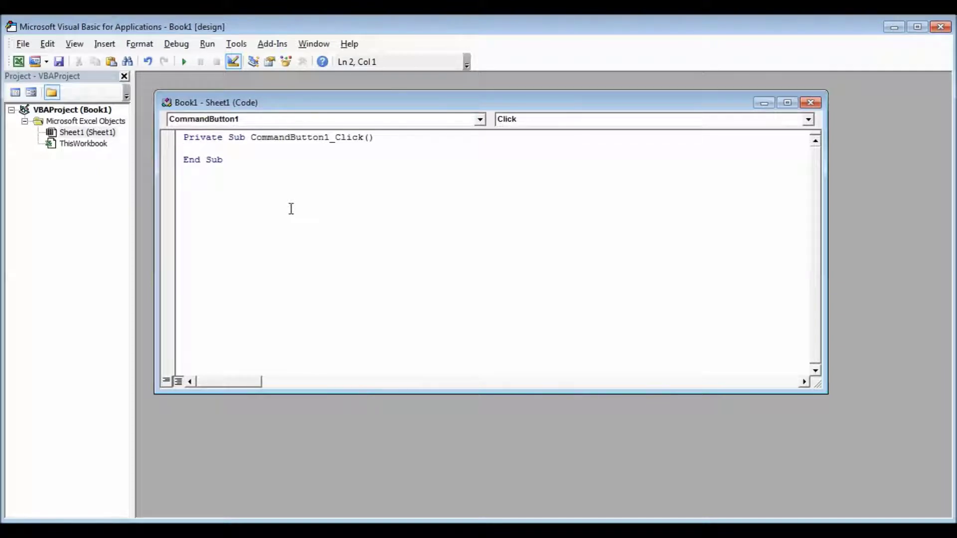
text(Sheet1)
text(.)
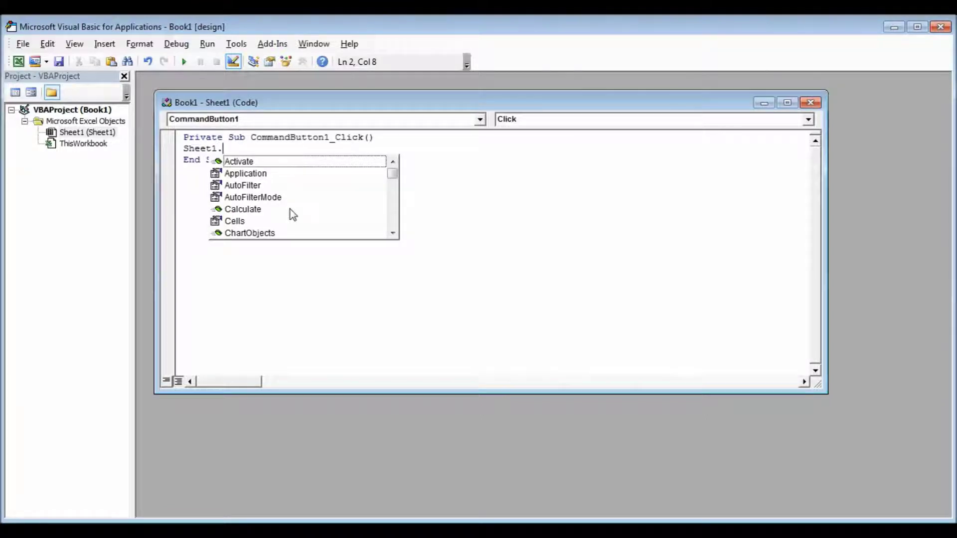
text(range)
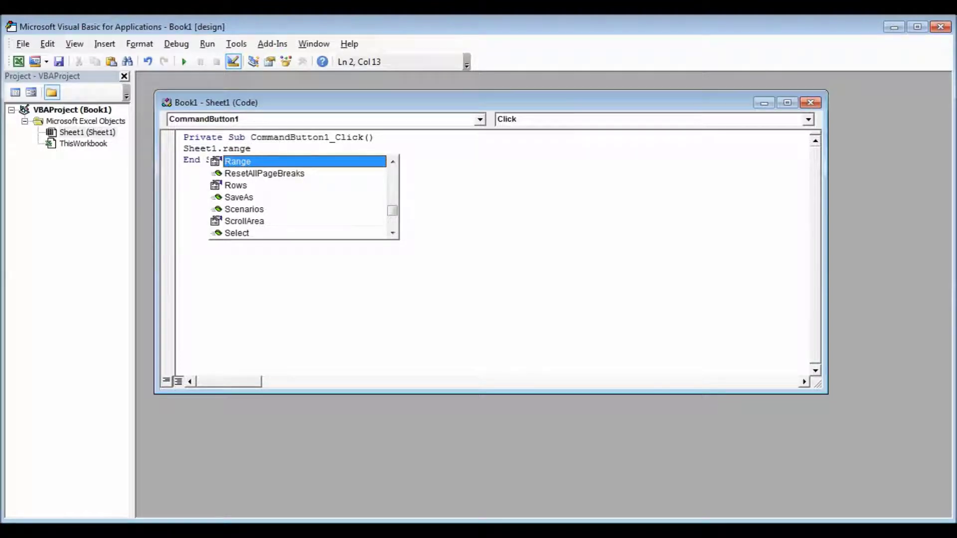
text(()
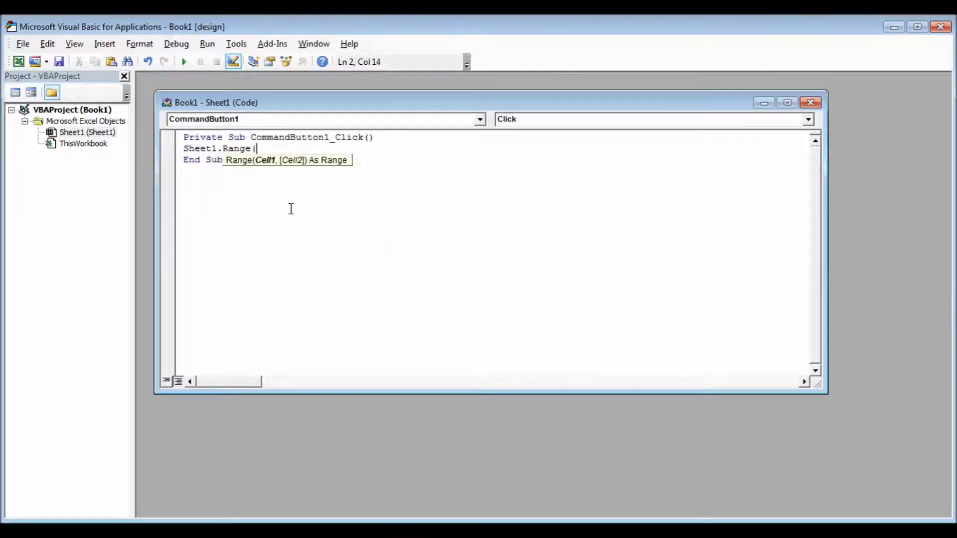
text(")
text(10"))
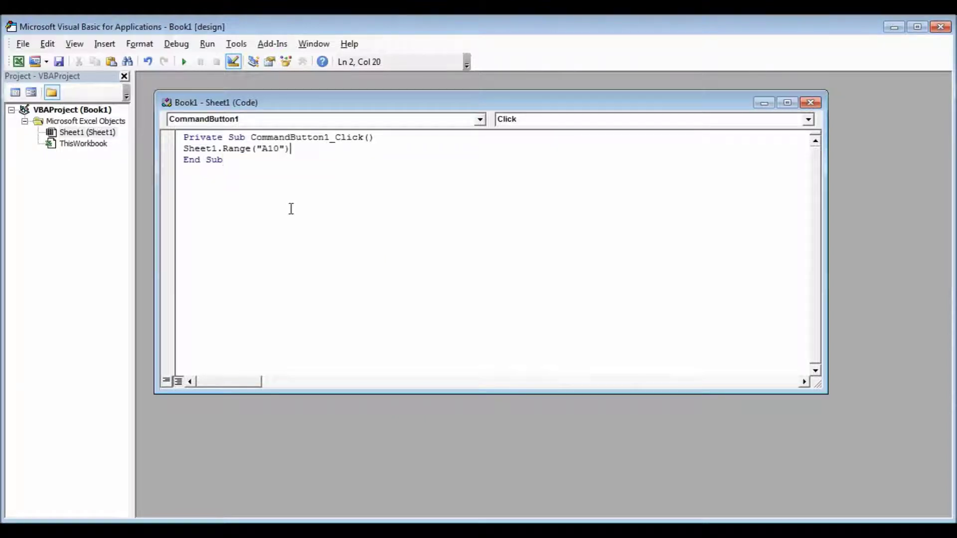
text(.value)
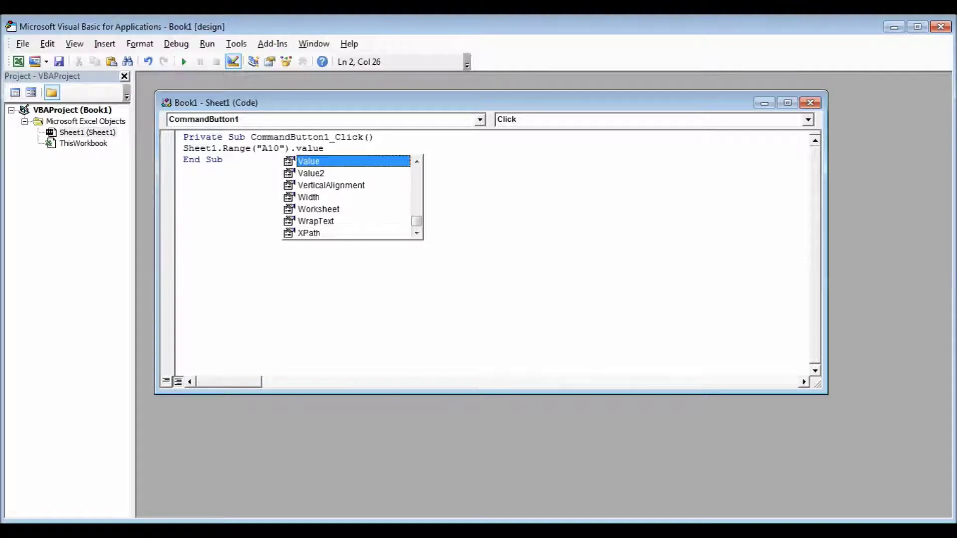
text(=)
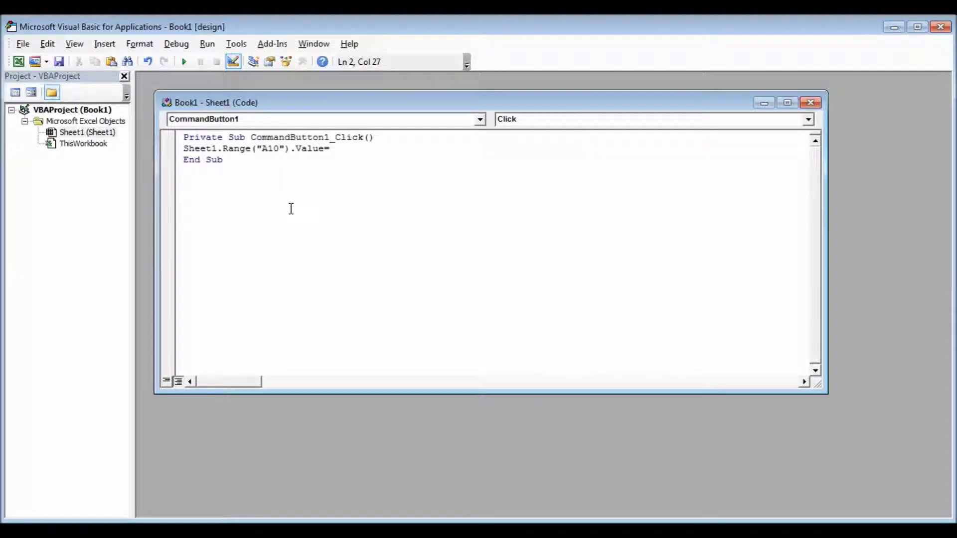
text(txtnama)
text(.)
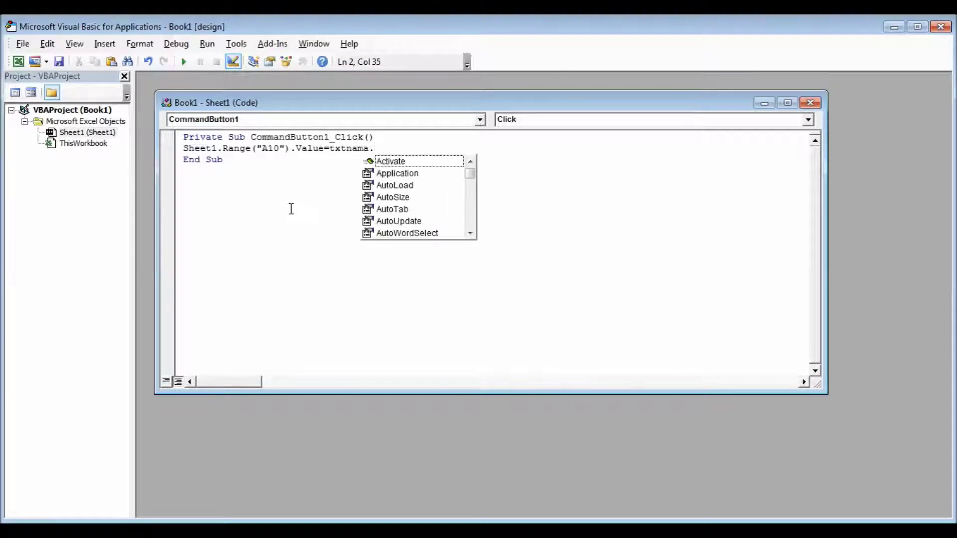
text(t)
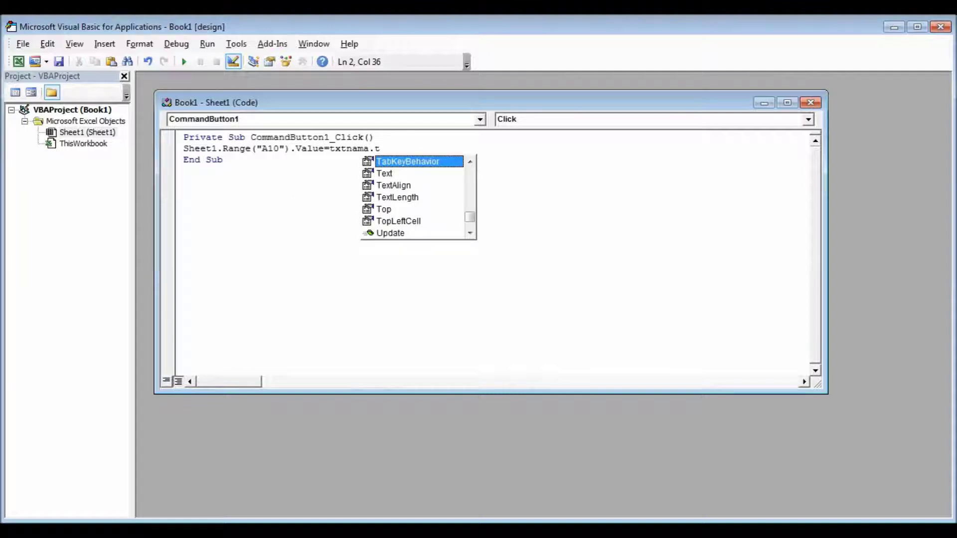
double_click(391, 174)
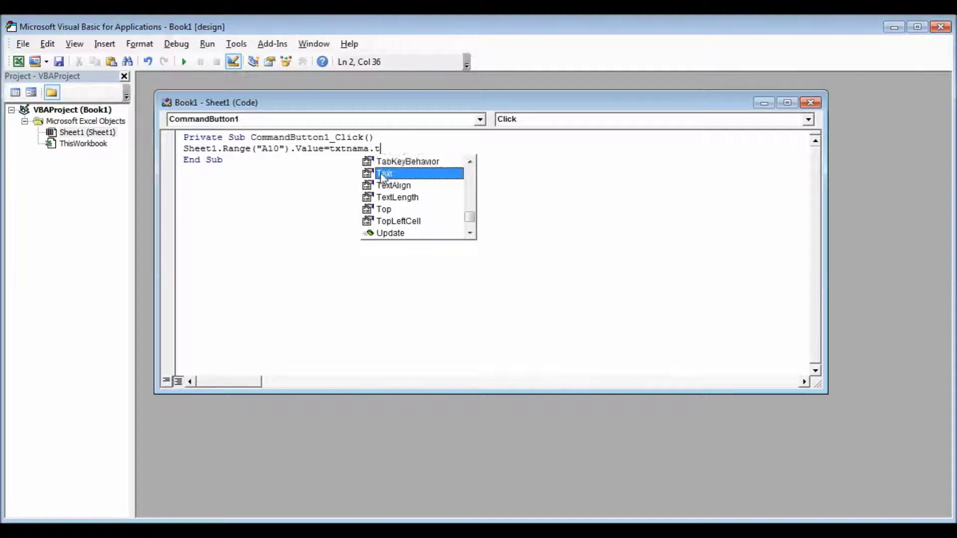
click(355, 199)
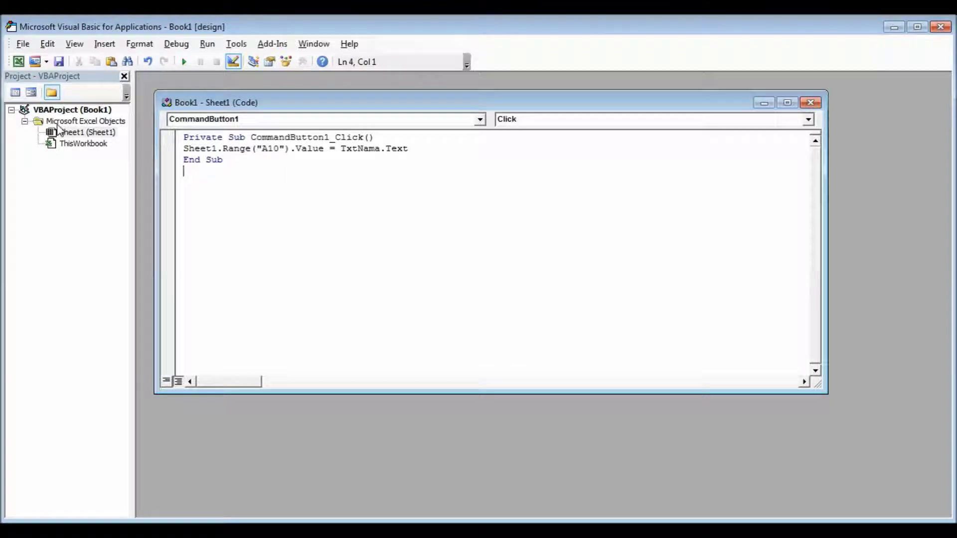
click(18, 61)
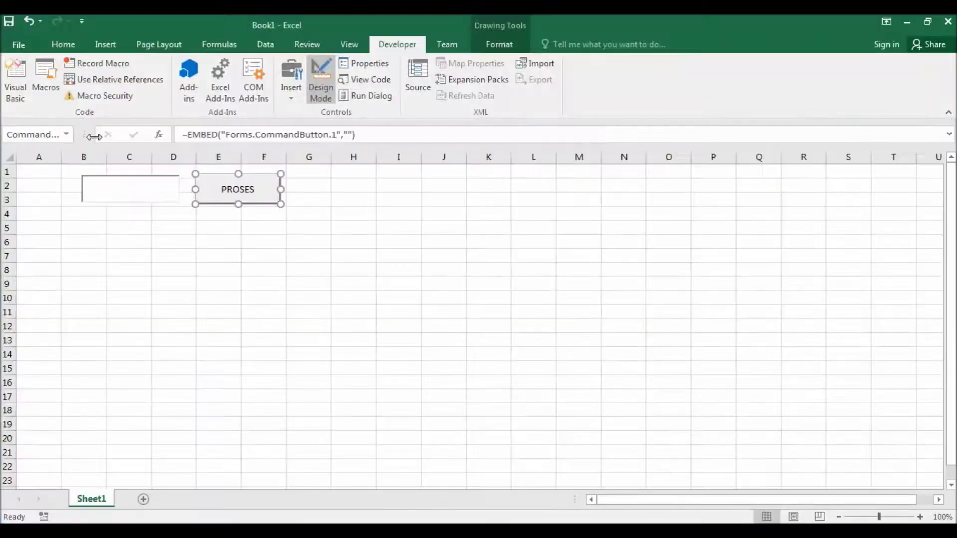
Enter the sample text 'contoh' into the TxtNama text box, then go to the VBA editor.
click(146, 225)
click(113, 191)
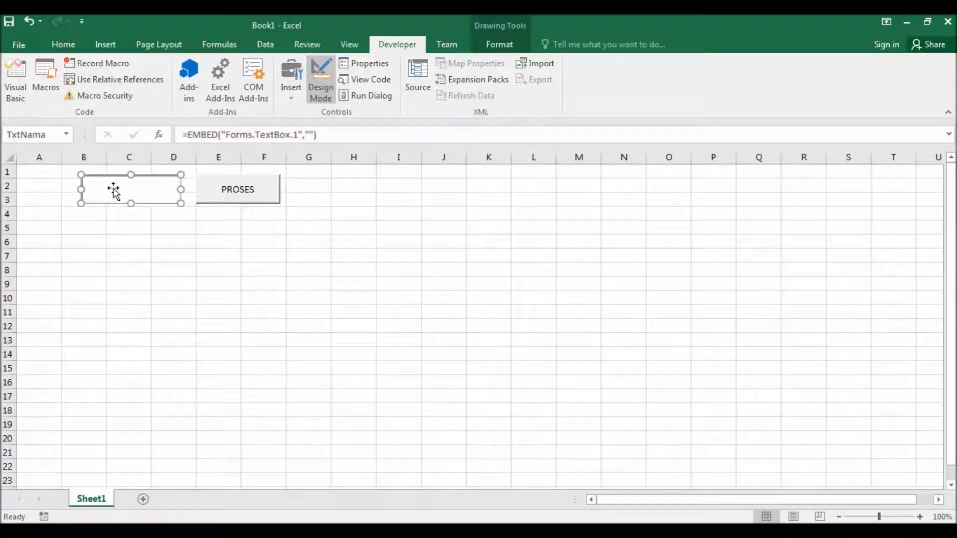
click(108, 242)
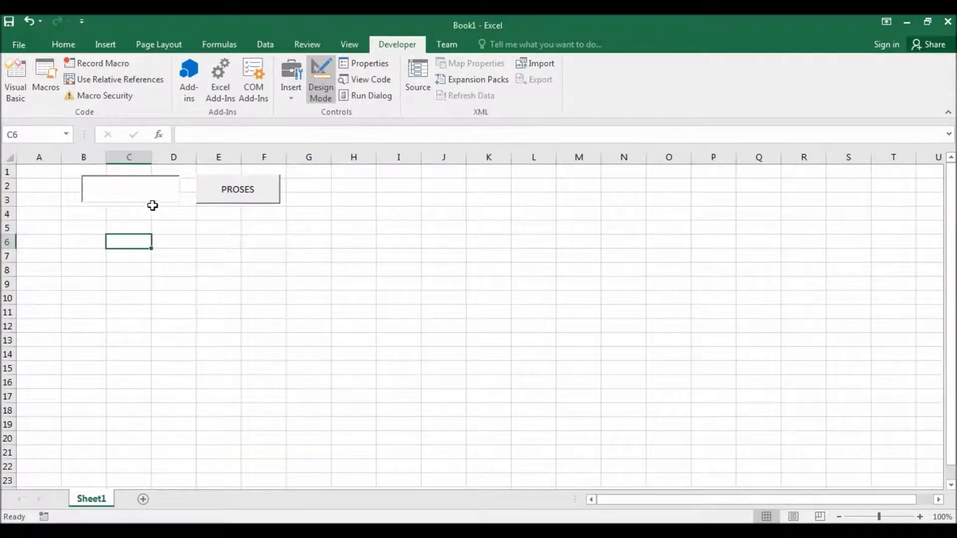
click(121, 195)
right_click(122, 195)
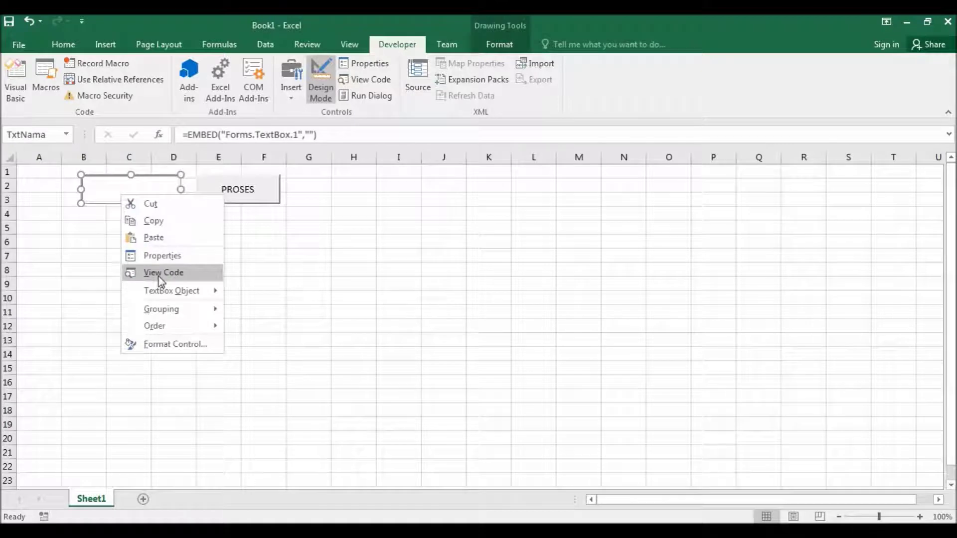
click(255, 294)
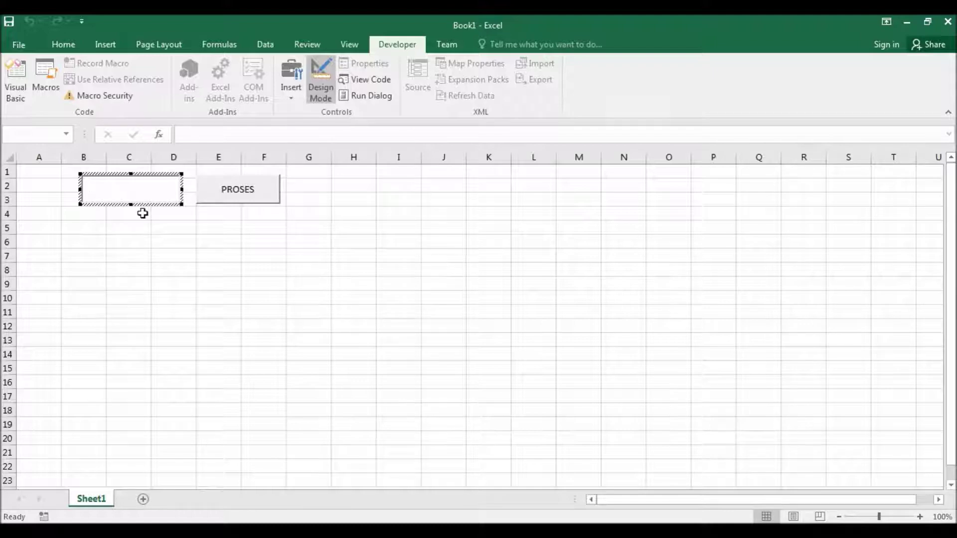
text(contoh)
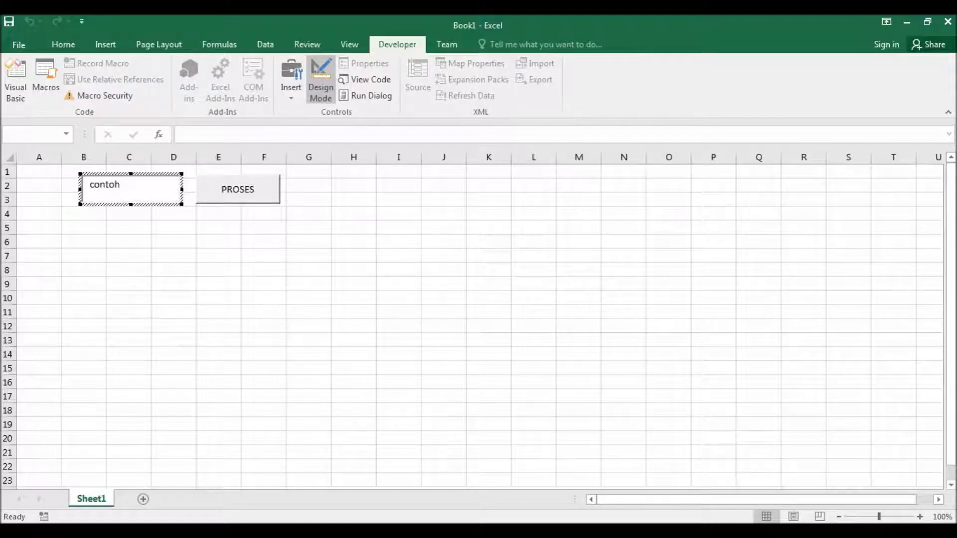
click(224, 227)
click(249, 204)
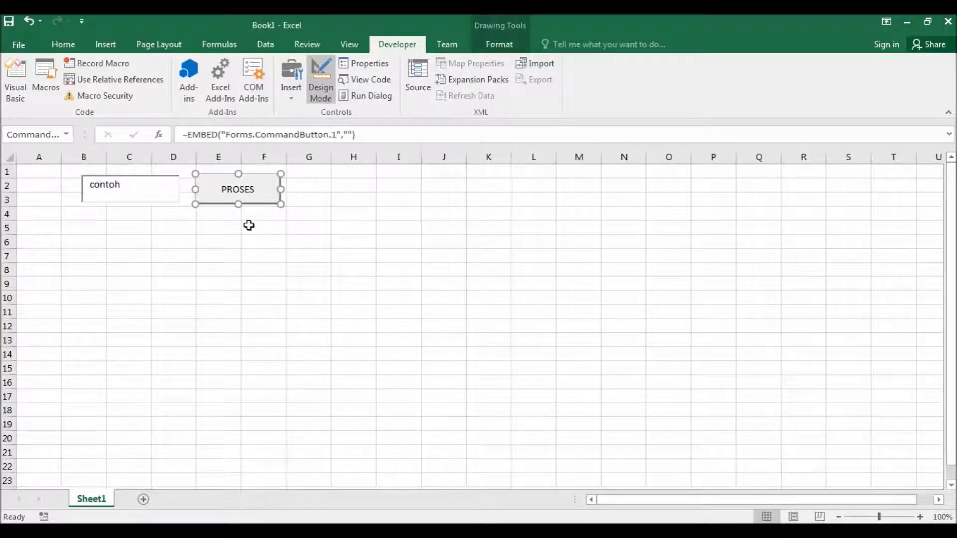
click(249, 225)
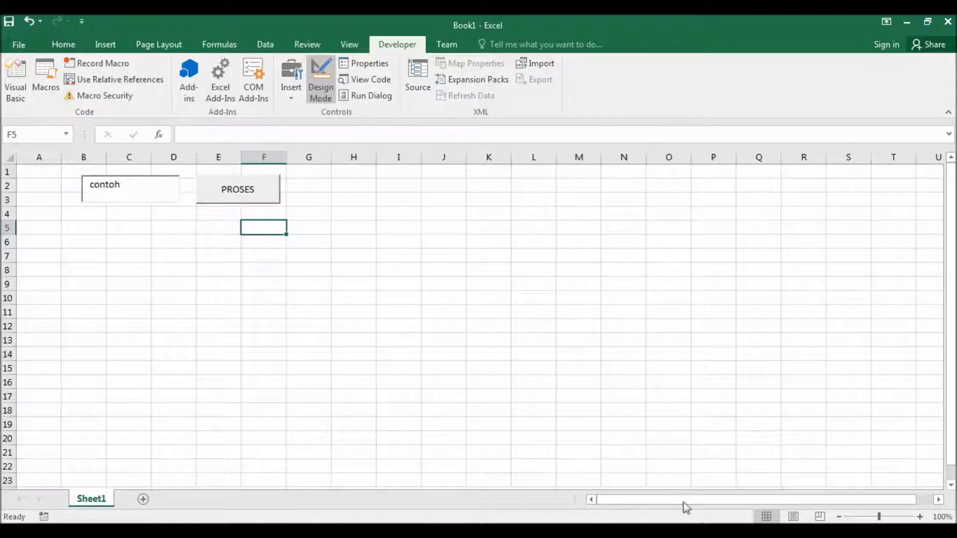
key(alt+F11)
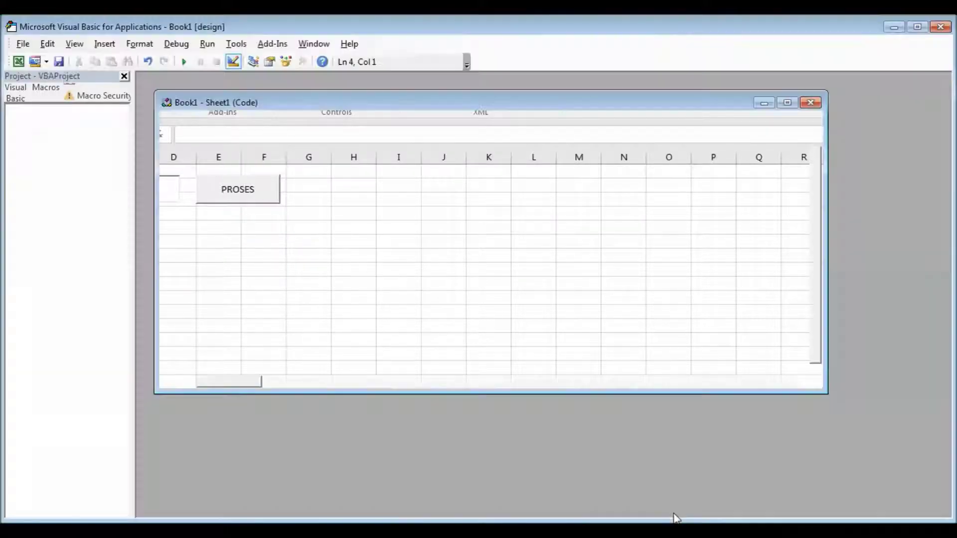
Create an empty klik macro in Module1 and run it to leave design mode.
click(184, 62)
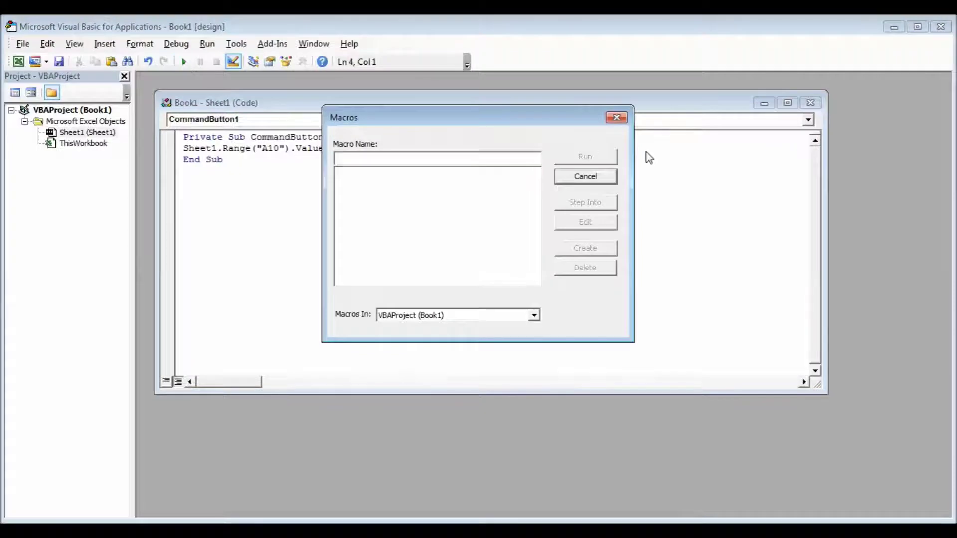
click(605, 176)
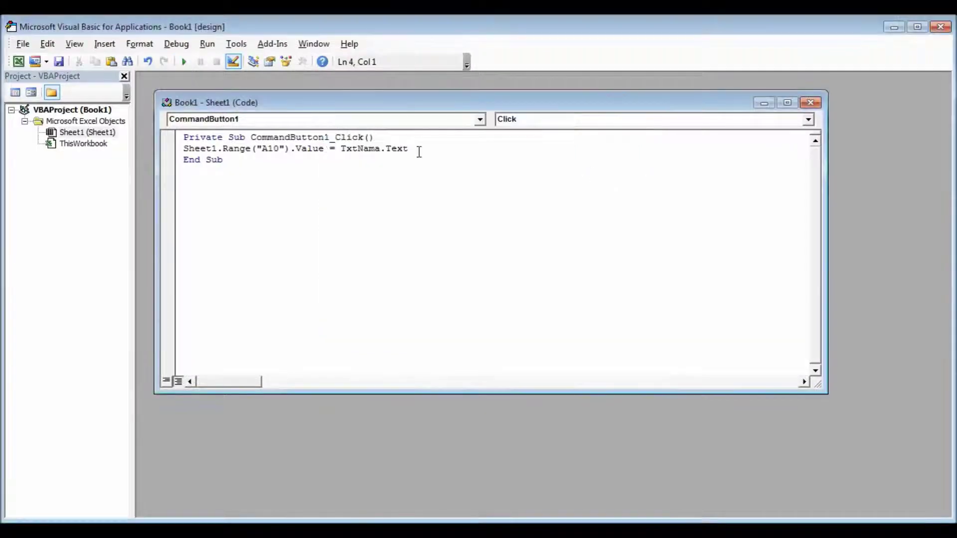
click(183, 62)
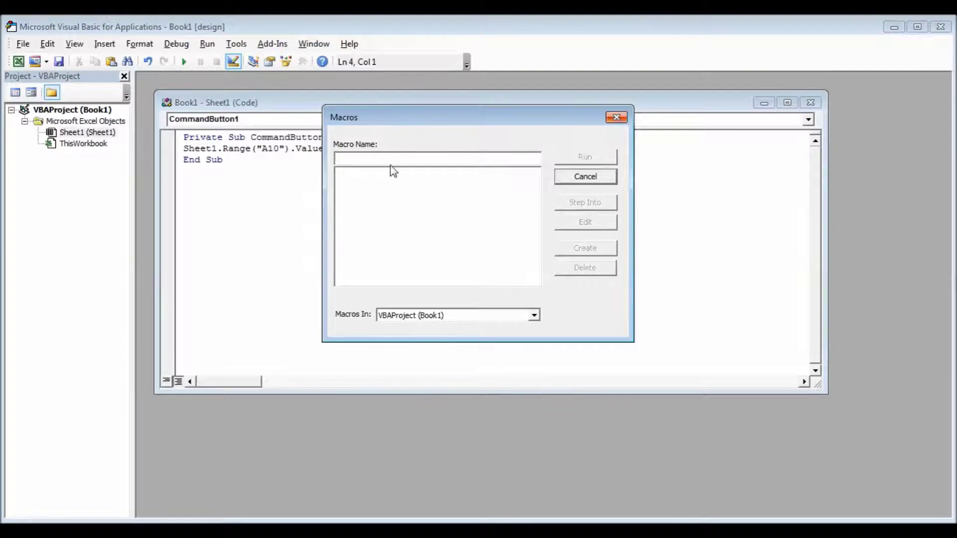
text(kk)
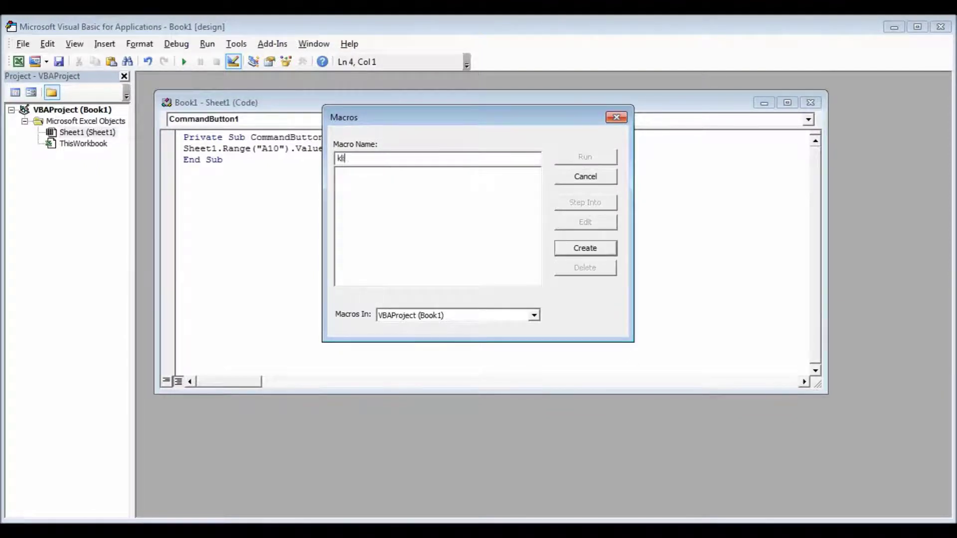
click(588, 248)
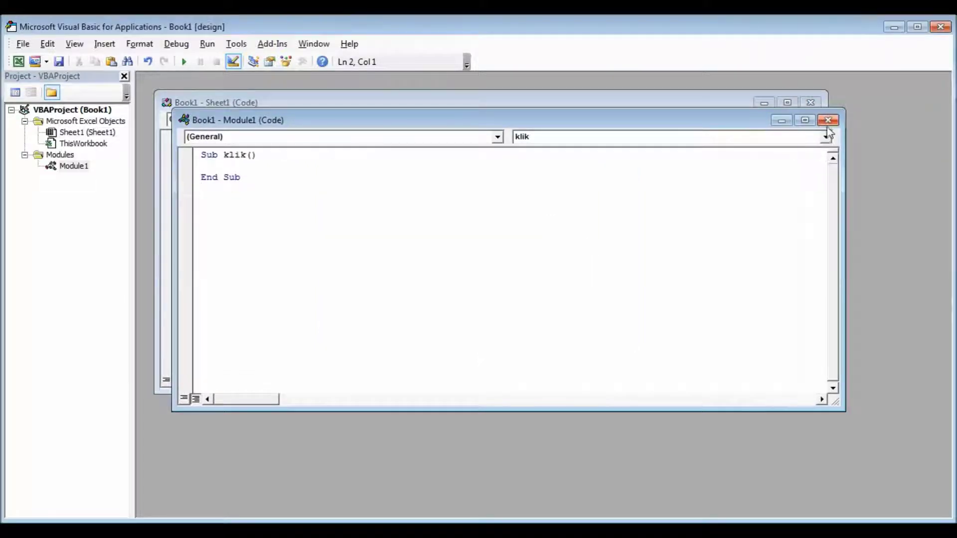
click(828, 120)
click(184, 61)
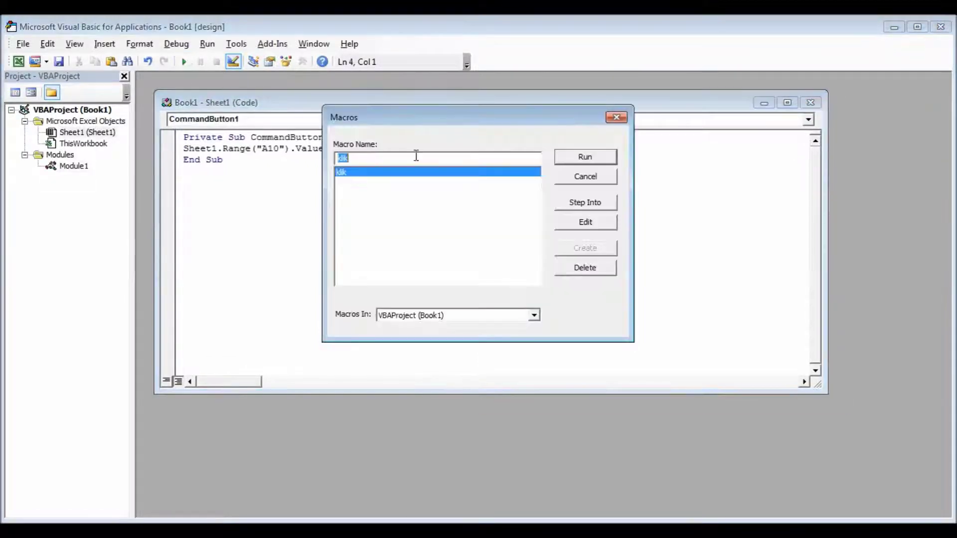
click(585, 158)
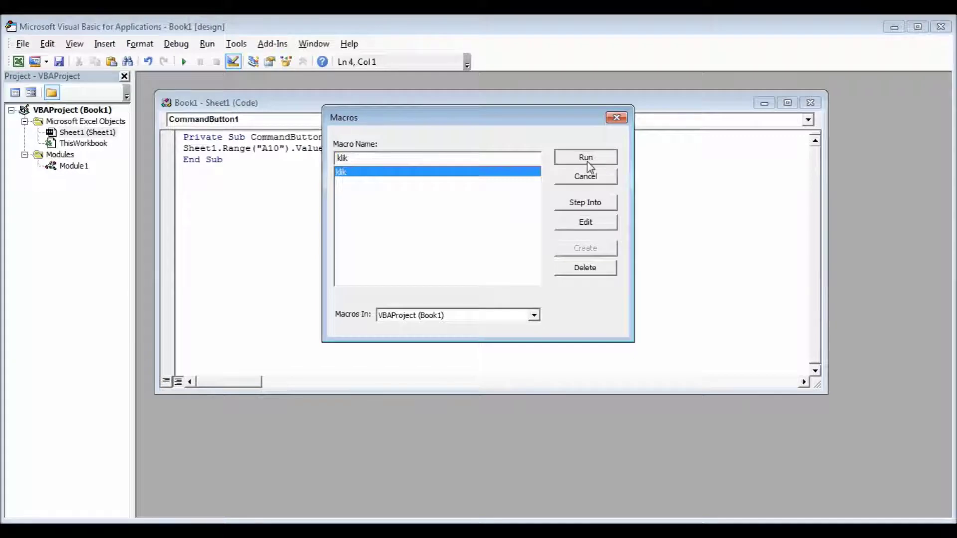
click(217, 61)
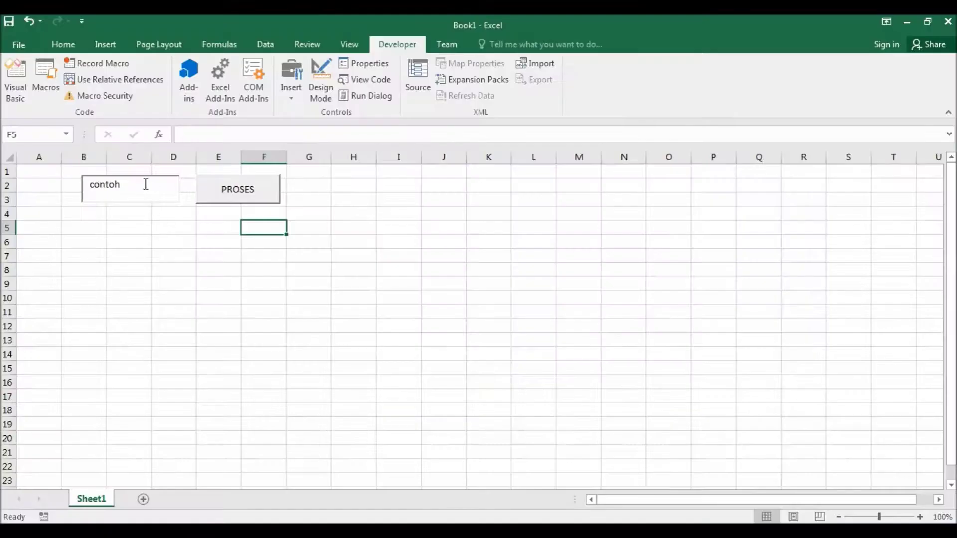
Retype 'contoh' in the text box and press PROSES to write it into A10.
click(145, 184)
drag(145, 185, 85, 186)
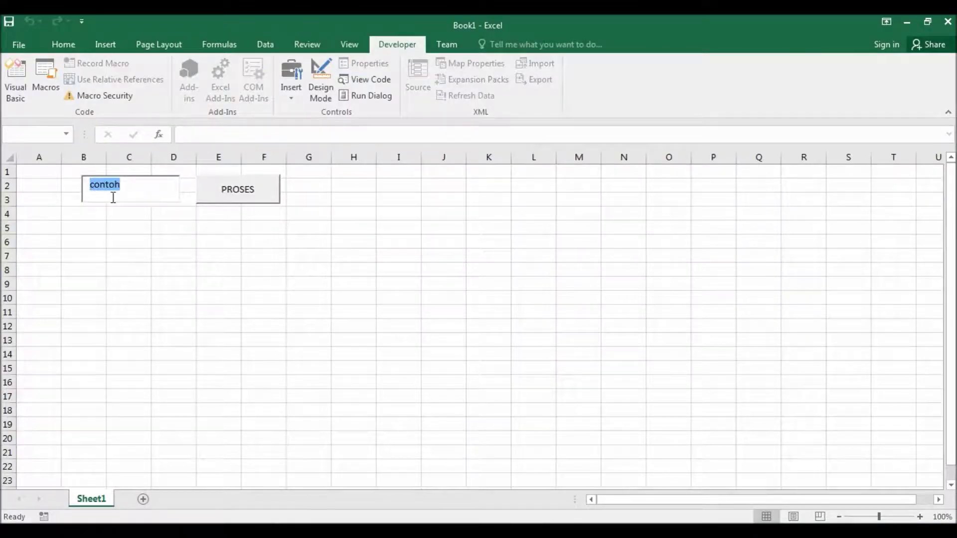
key(BackSpace)
text(ontoh)
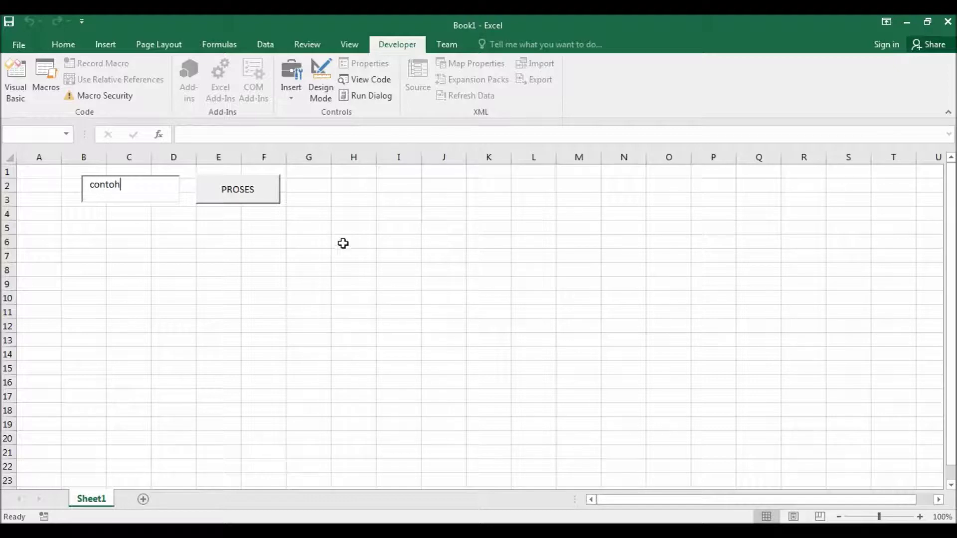
click(267, 194)
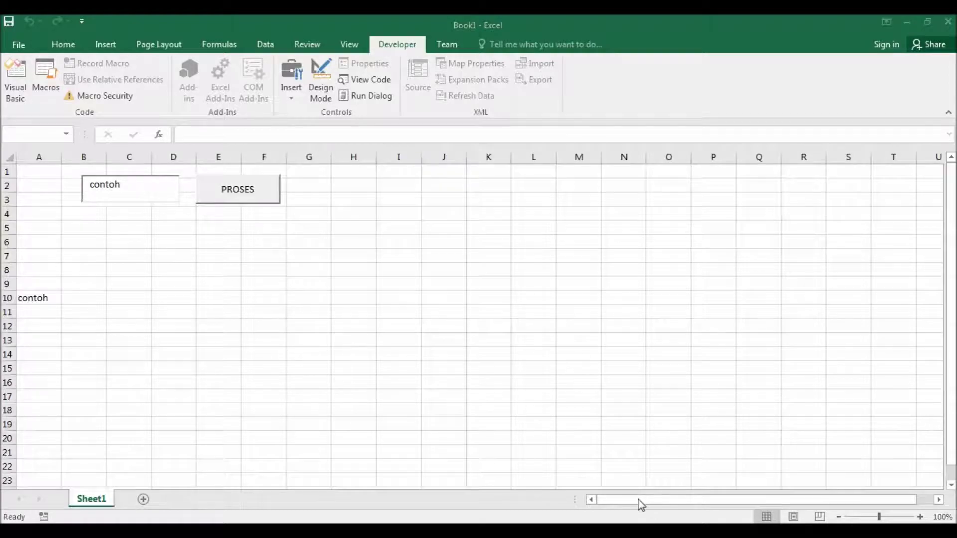
Run the klik macro from the VBA editor and return to the workbook.
key(alt+F11)
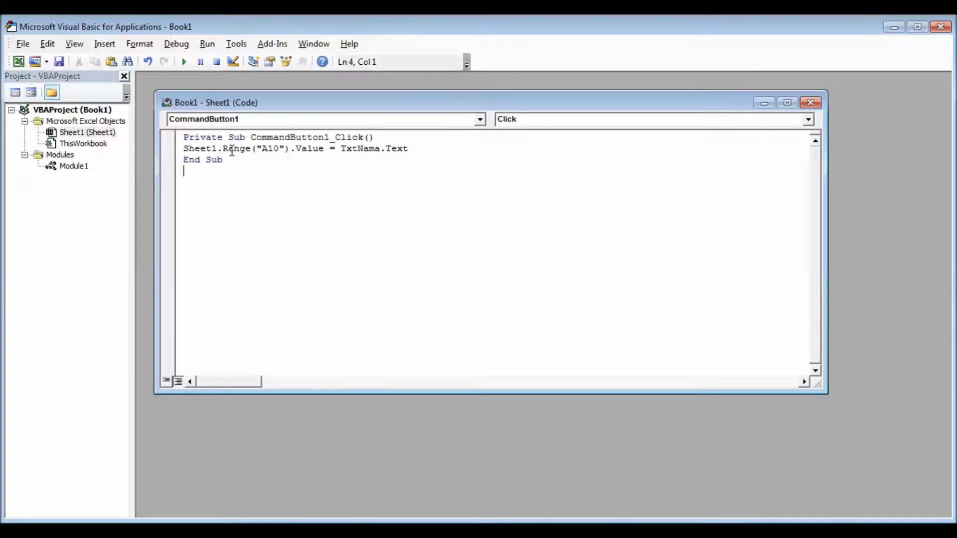
click(184, 62)
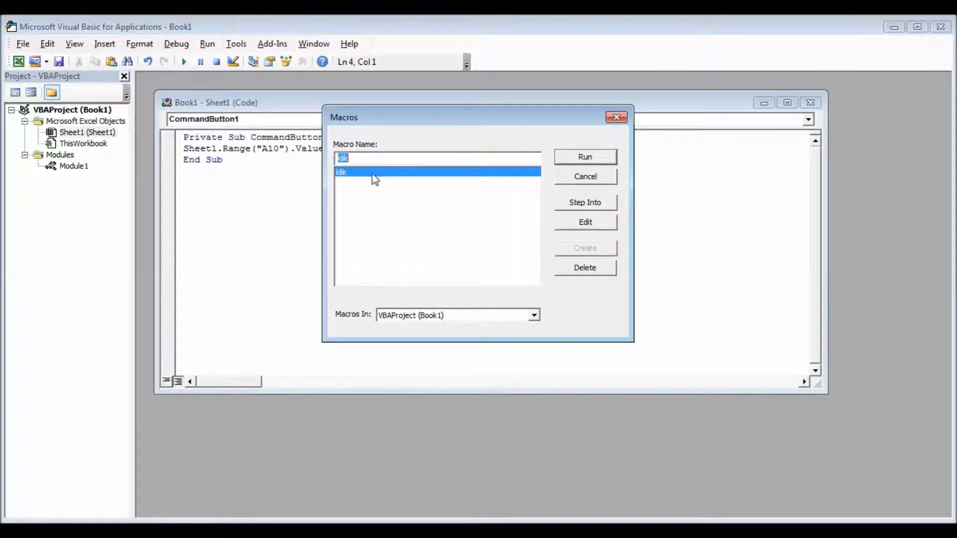
click(586, 158)
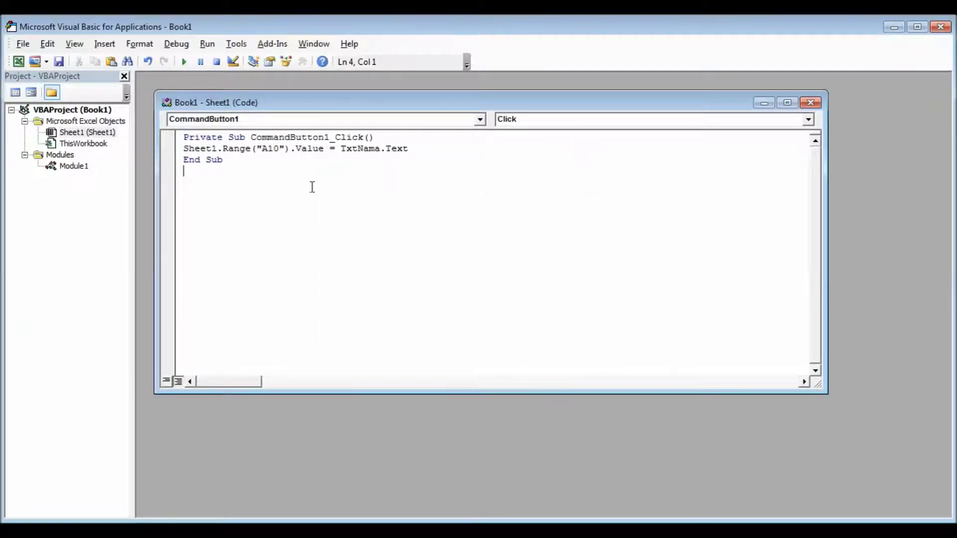
click(19, 62)
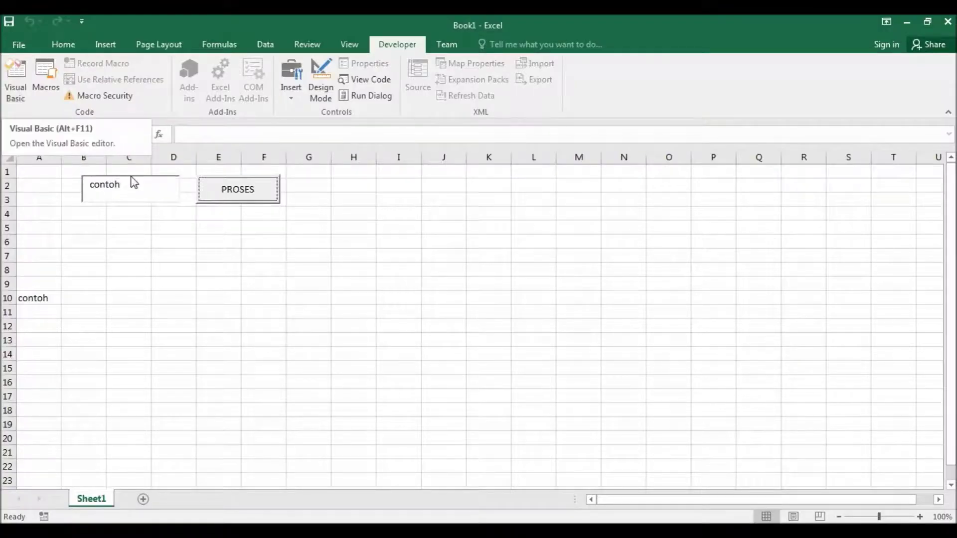
Replace 'contoh' with 'garuda' in the text box and press PROSES to copy it into A10.
click(132, 190)
double_click(133, 190)
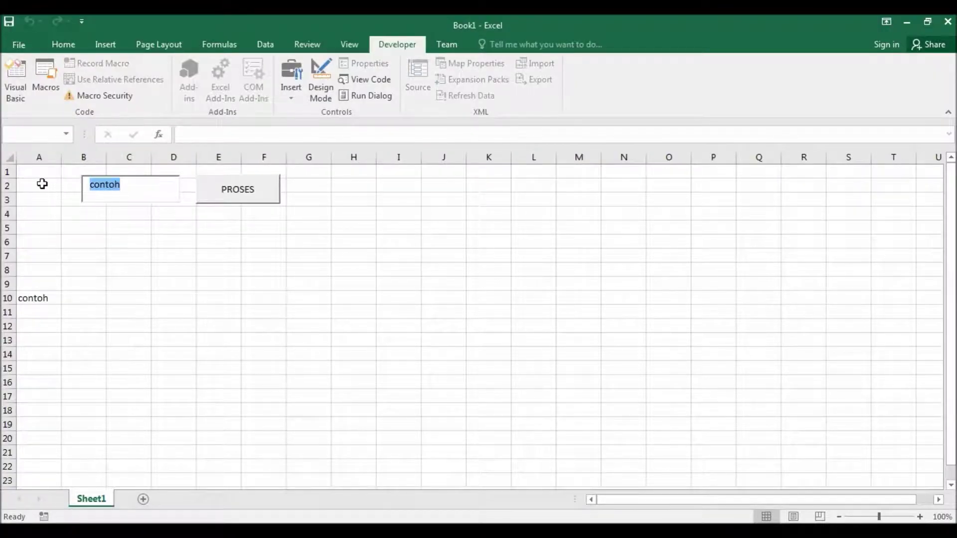
text(garu)
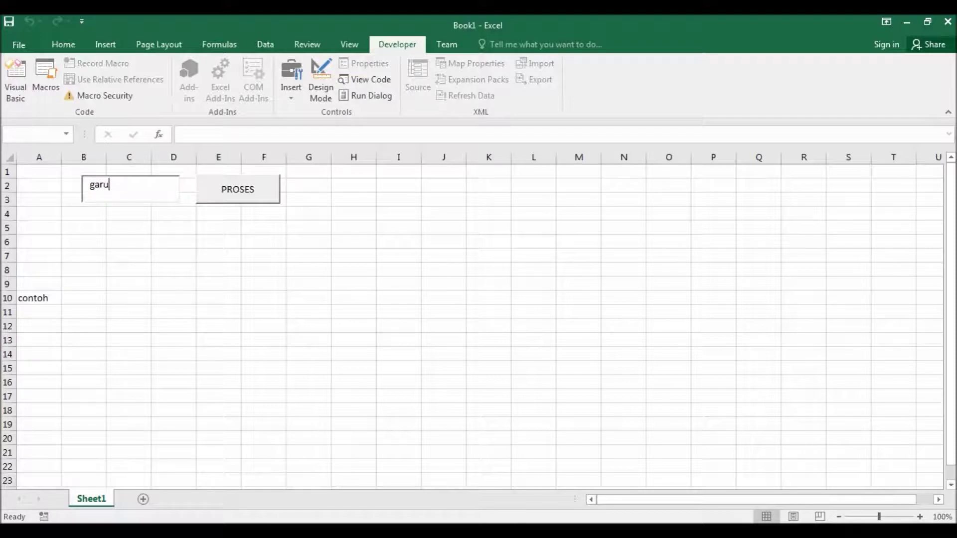
text(da)
click(256, 195)
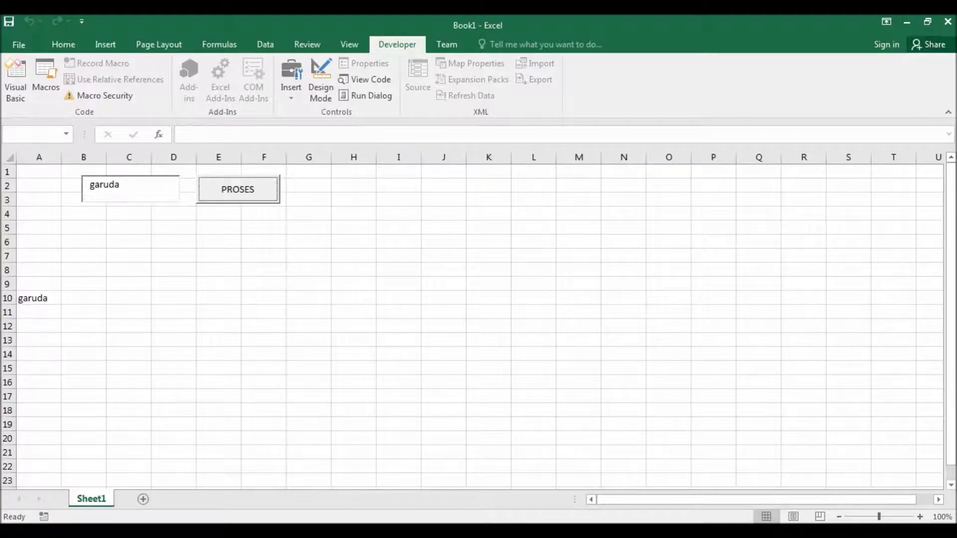
key(alt+F11)
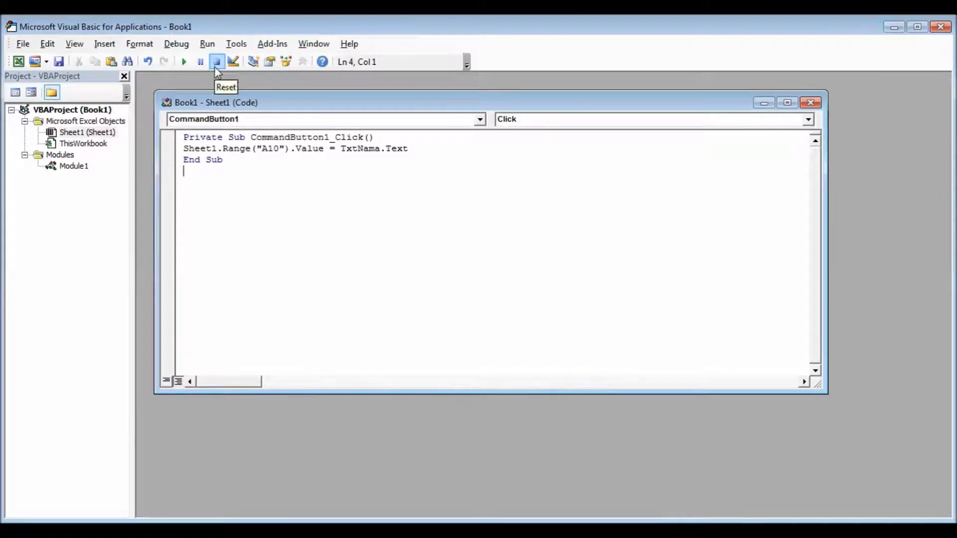
Turn on Design Mode in Excel and select the PROSES button.
click(18, 61)
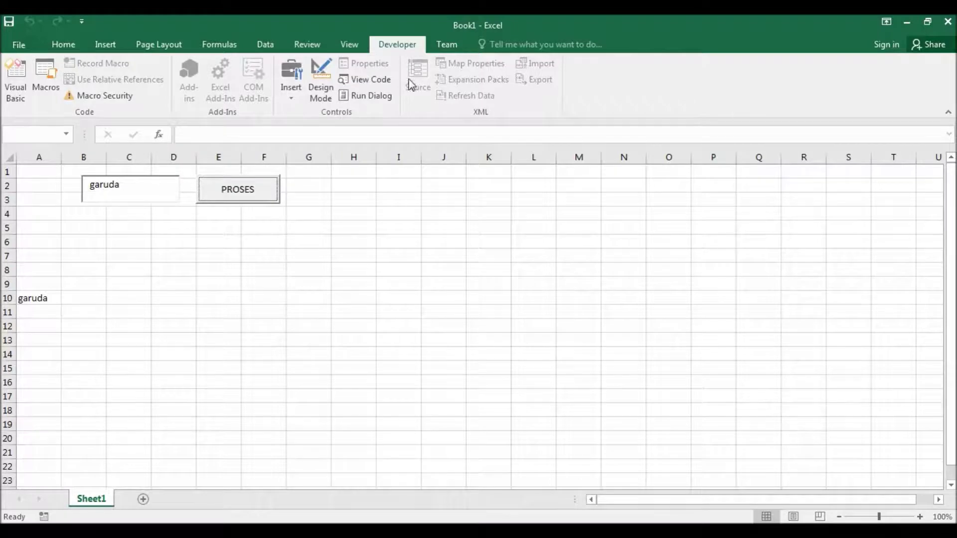
click(321, 82)
click(151, 186)
click(245, 196)
click(172, 196)
click(274, 192)
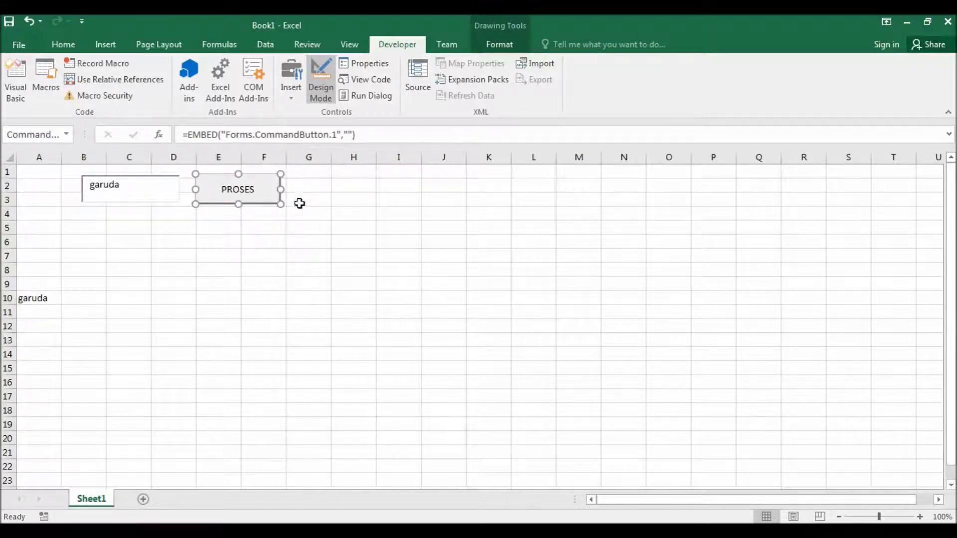
Run the klik macro from the VBA Macros dialog to exit design mode.
click(634, 518)
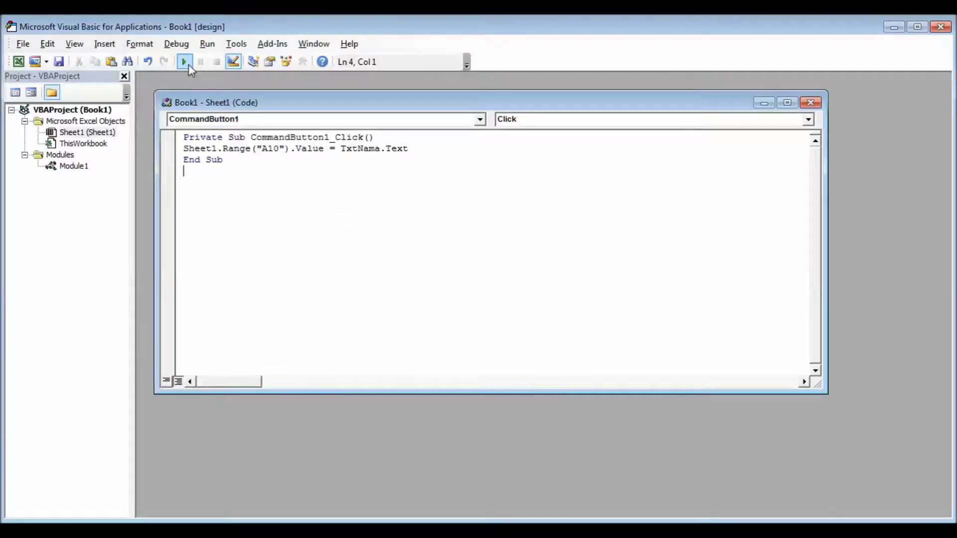
click(186, 63)
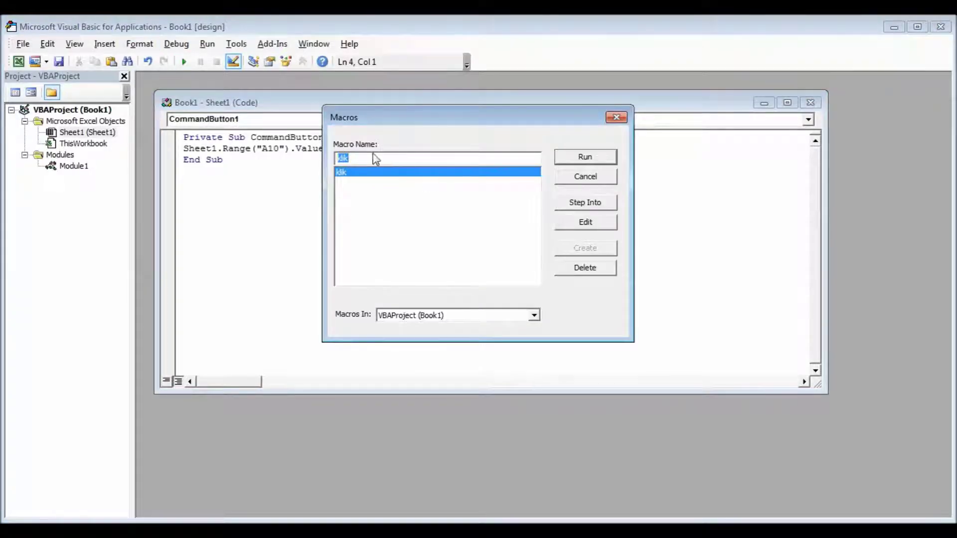
click(580, 159)
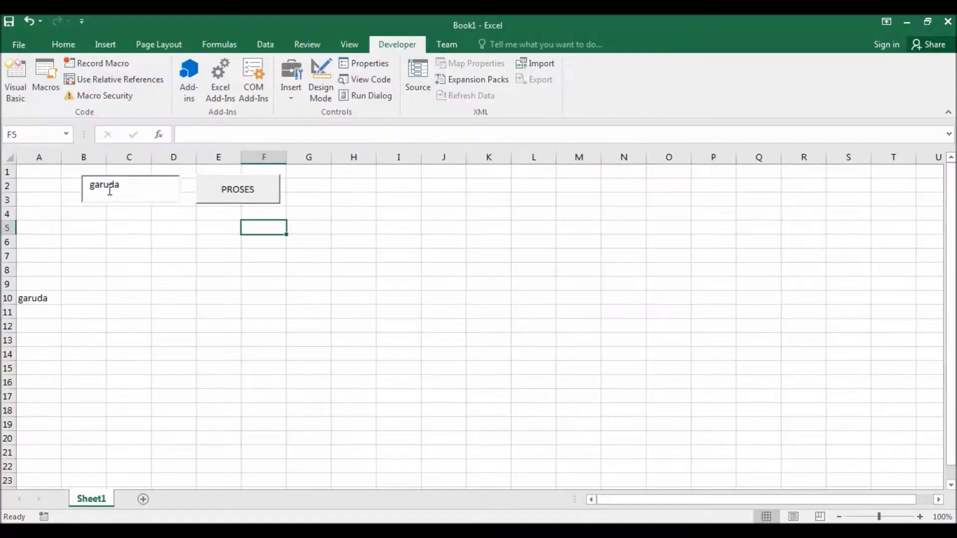
Overwrite the text box with 'bet' and press PROSES to copy it into A10.
drag(125, 182, 49, 178)
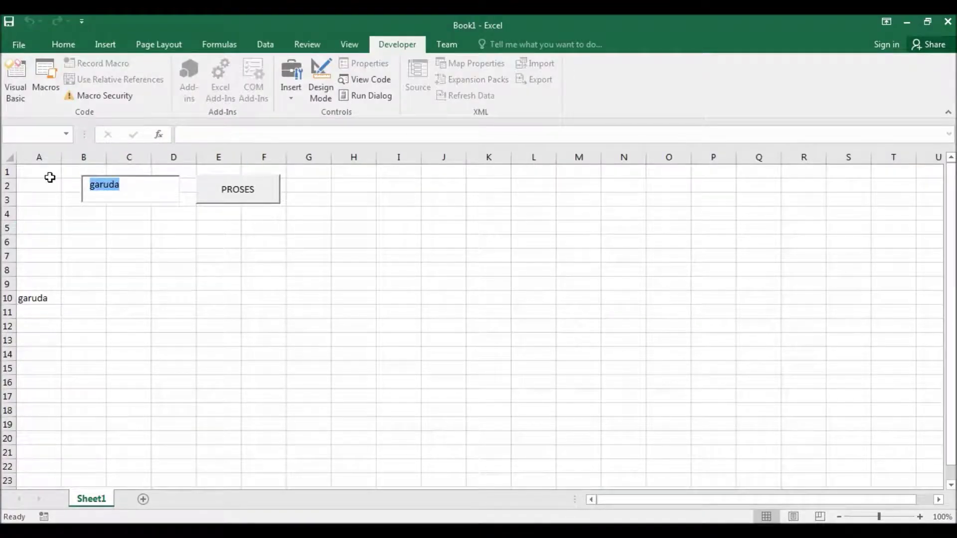
text(bet)
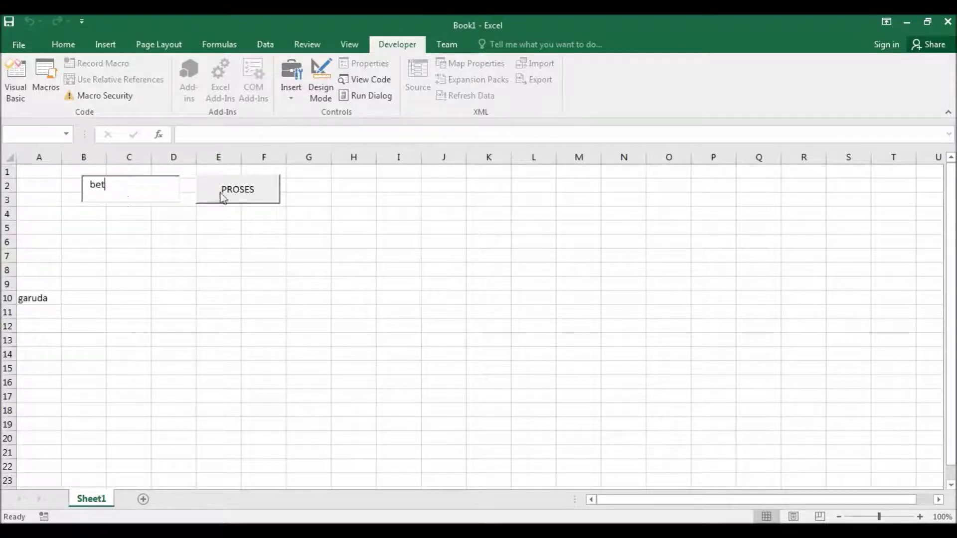
click(224, 198)
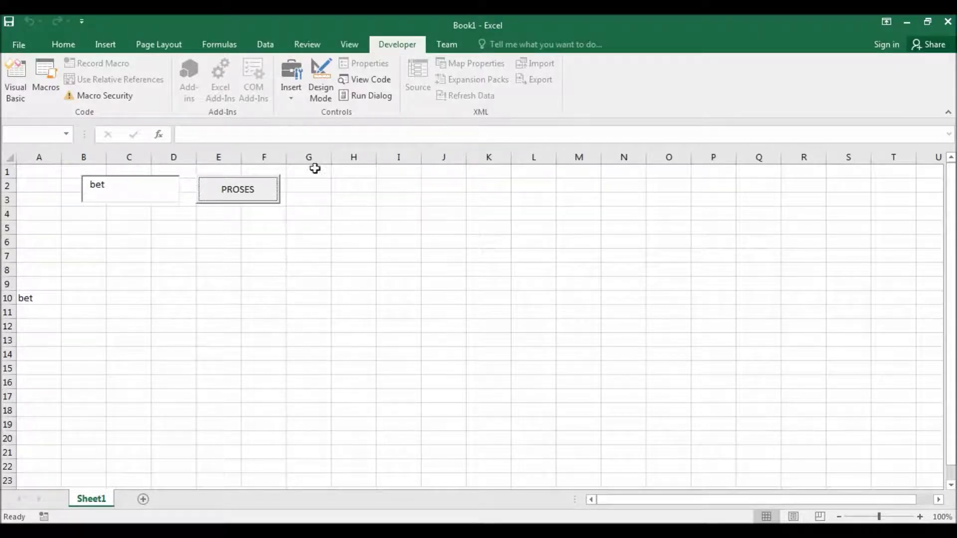
Turn Design Mode back on and open the PROSES button's code.
click(326, 91)
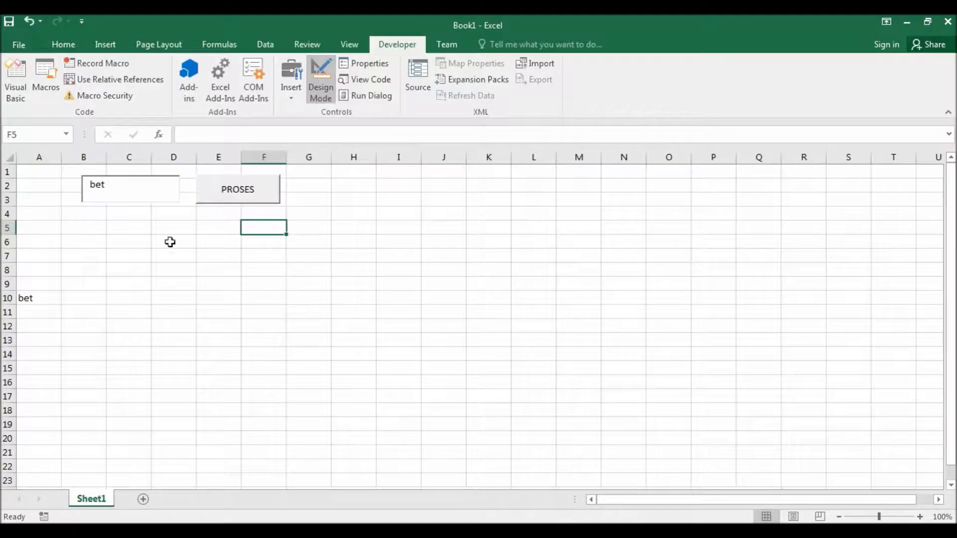
click(158, 200)
click(235, 189)
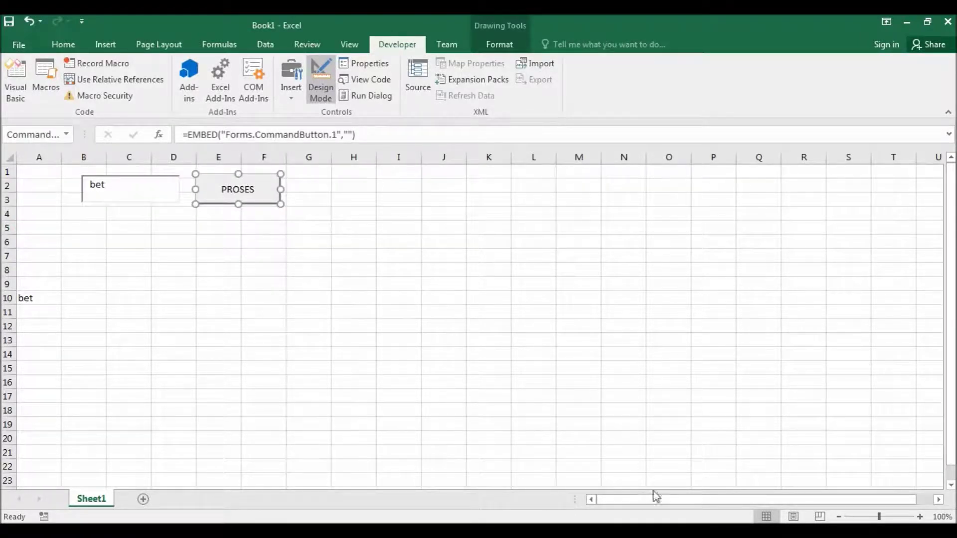
click(655, 512)
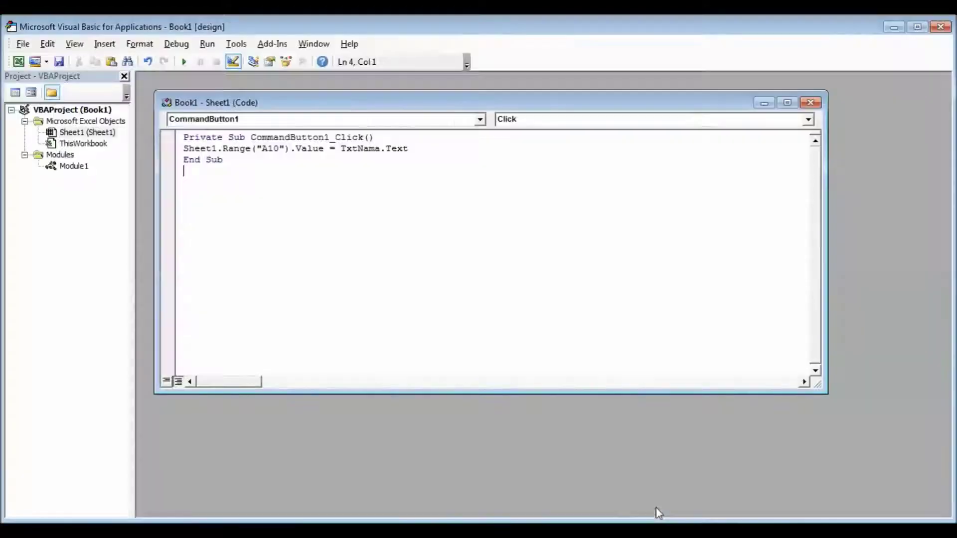
Run the klik macro from the Macros dialog, bringing up the new empty Sheet2.
click(183, 62)
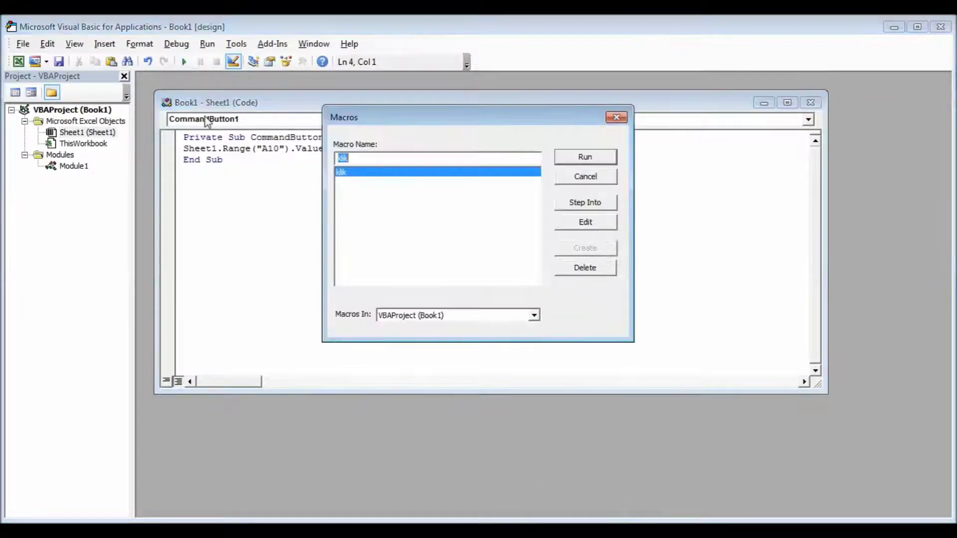
click(582, 165)
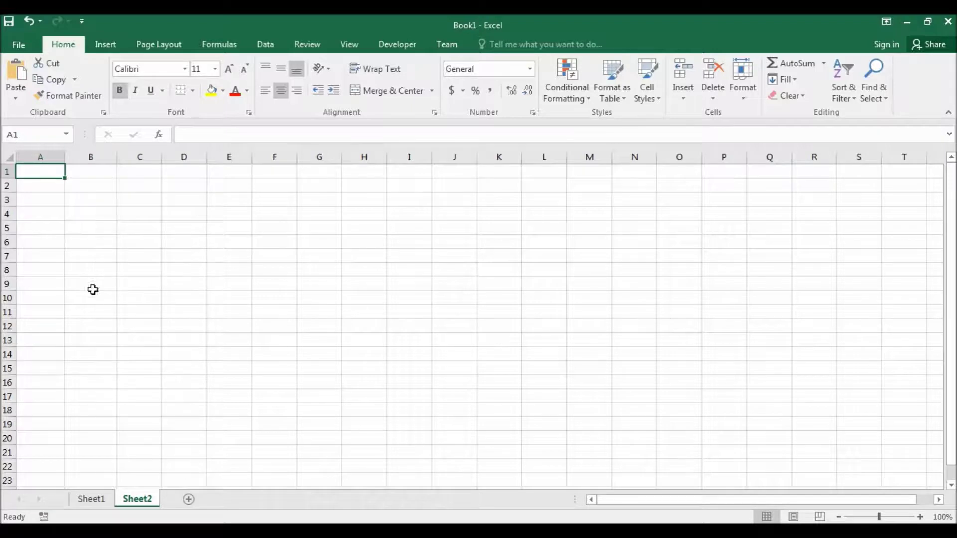
Compare Sheet1 with the empty Sheet2, then open the Visual Basic editor from the Developer tab.
click(93, 498)
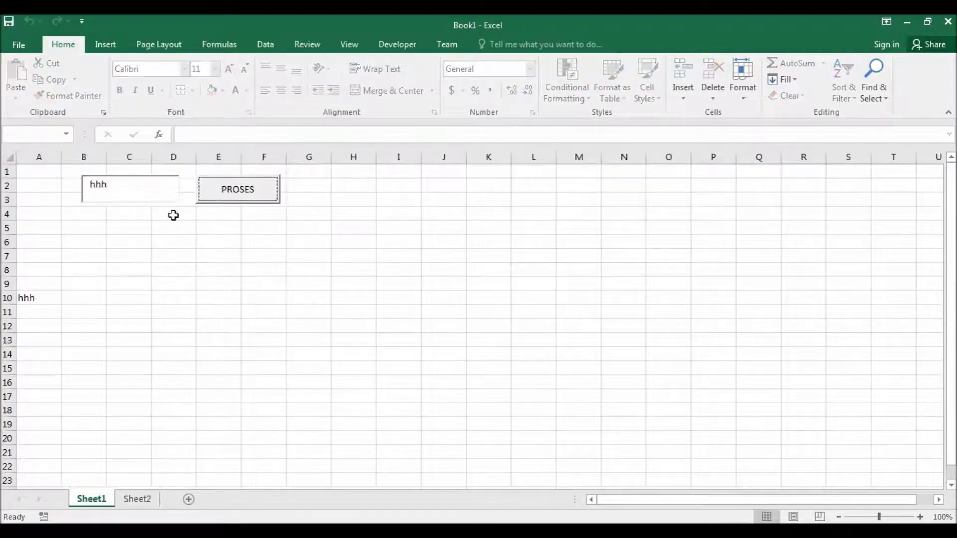
click(141, 498)
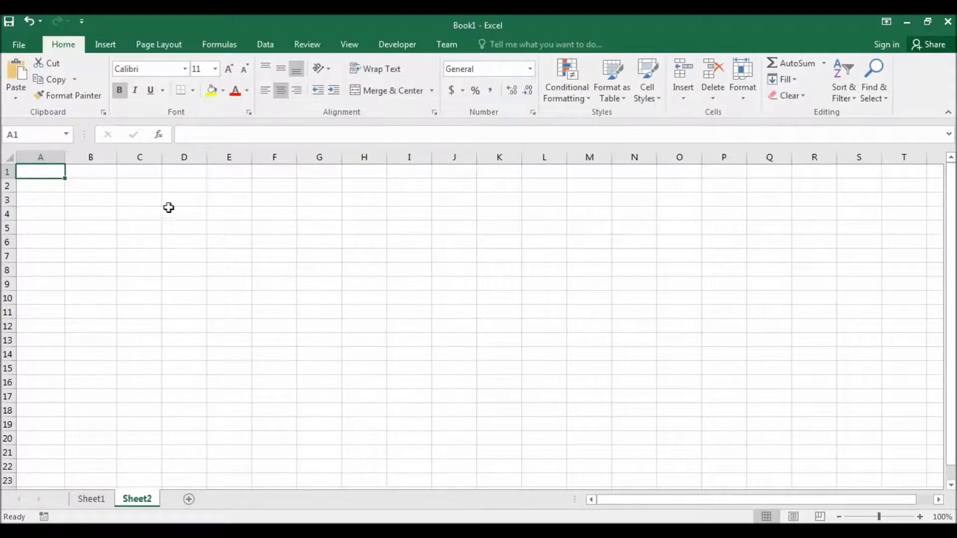
click(95, 498)
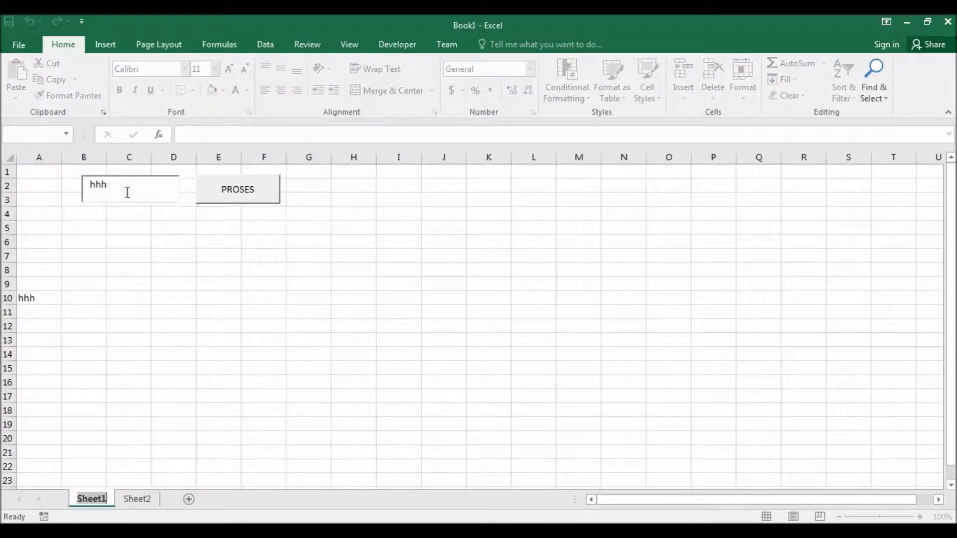
click(141, 503)
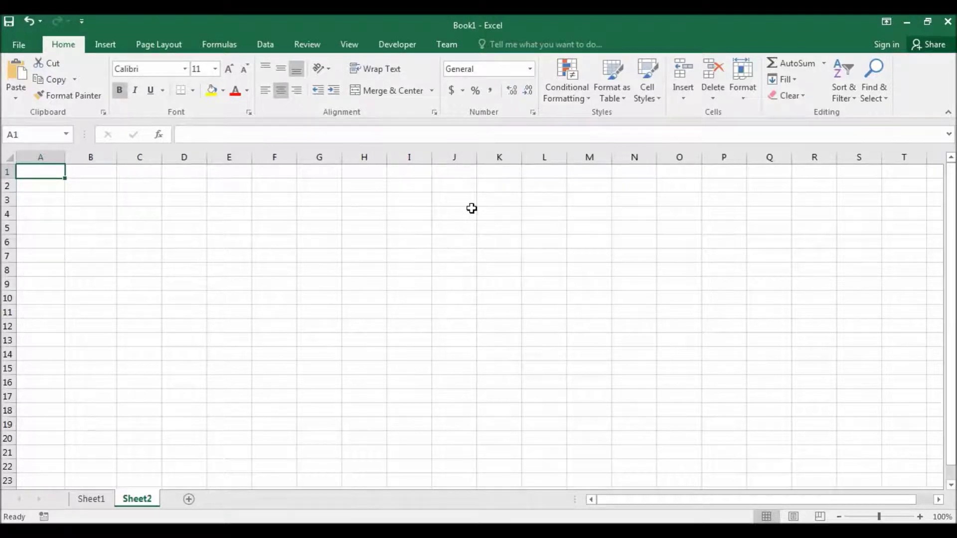
click(406, 44)
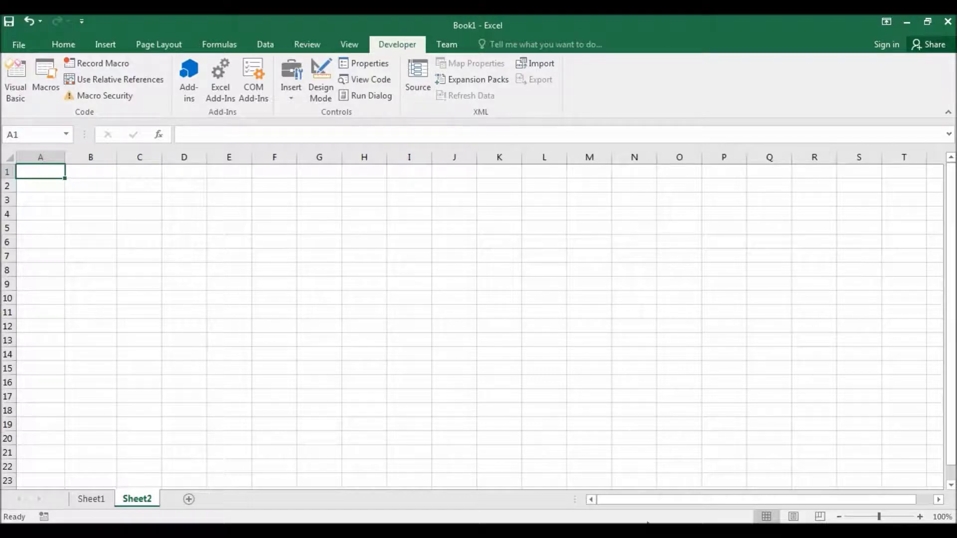
key(alt+F11)
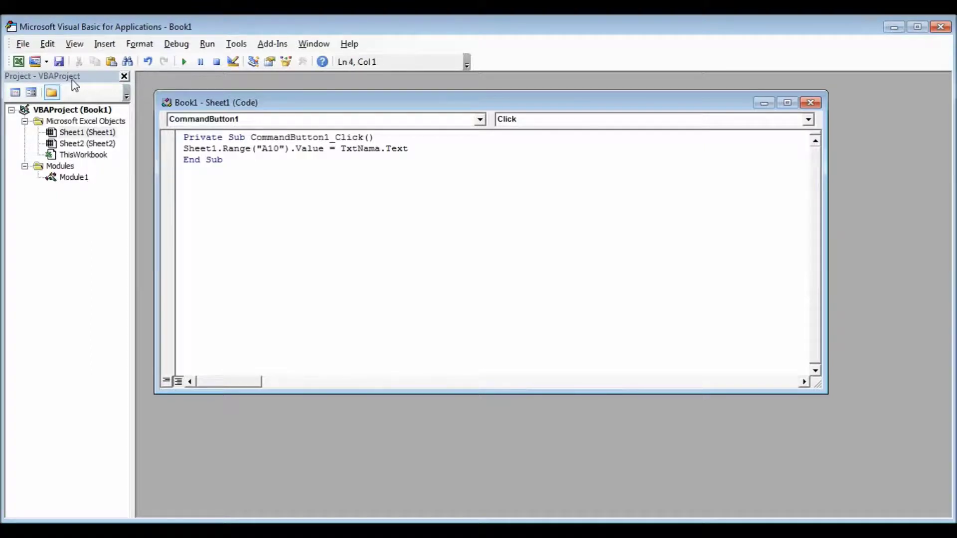
Insert a new UserForm and draw a text box with a command button to its right.
click(45, 62)
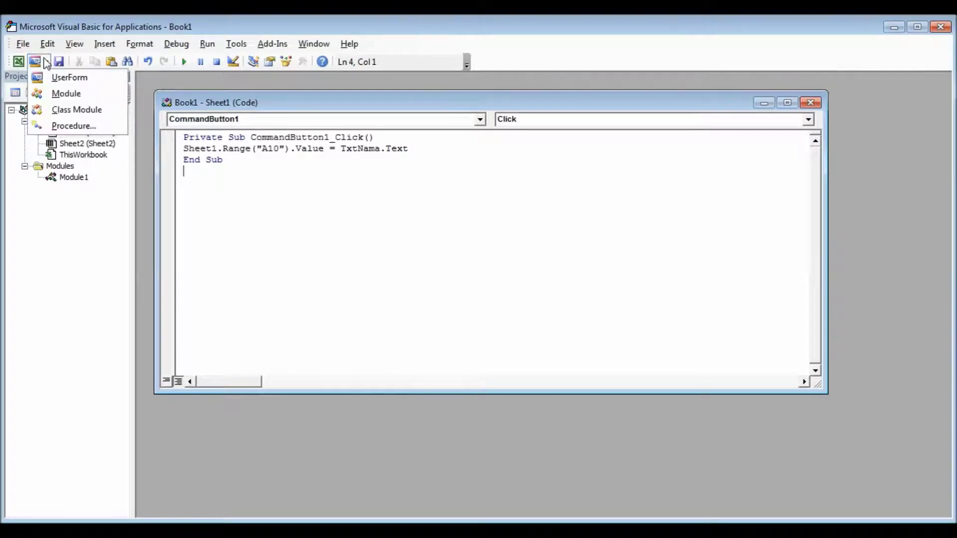
click(62, 80)
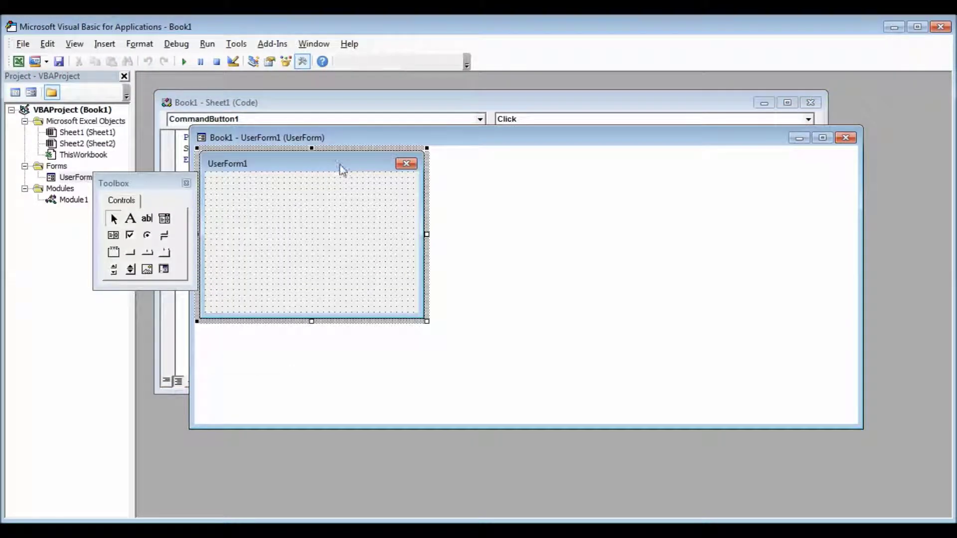
click(147, 219)
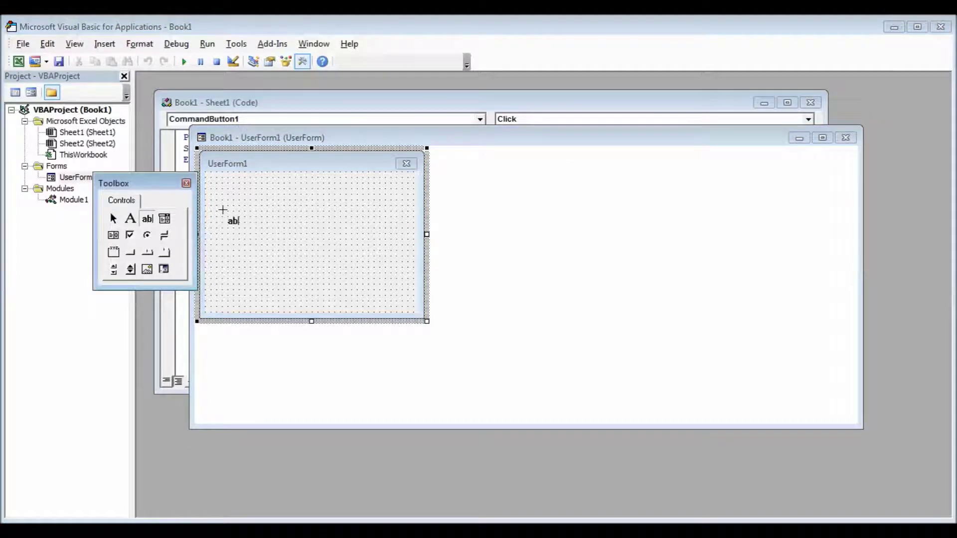
drag(222, 190, 308, 214)
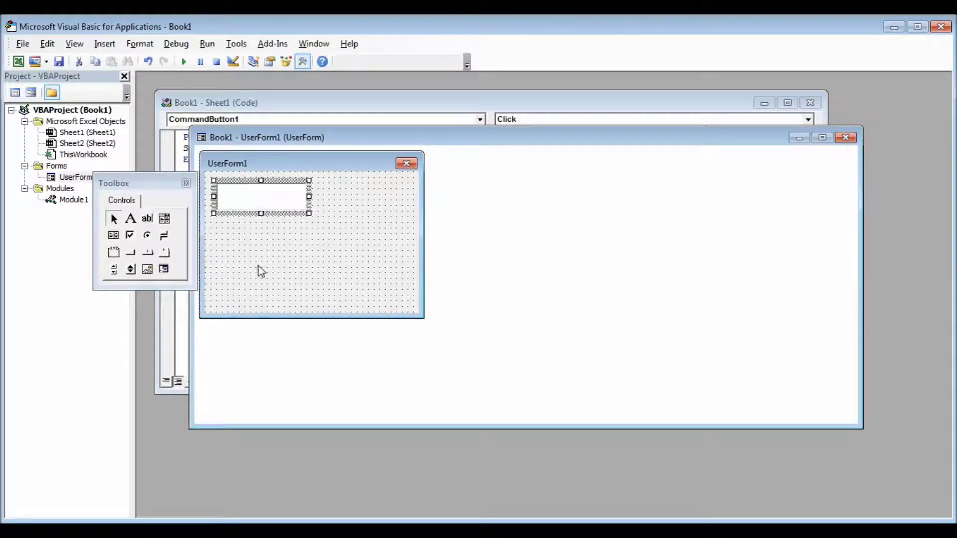
click(131, 255)
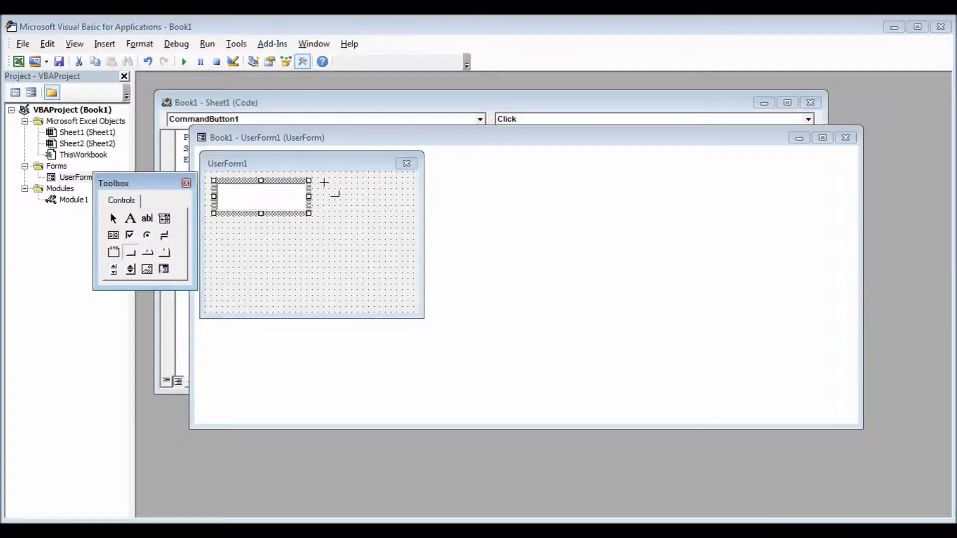
drag(324, 180, 393, 213)
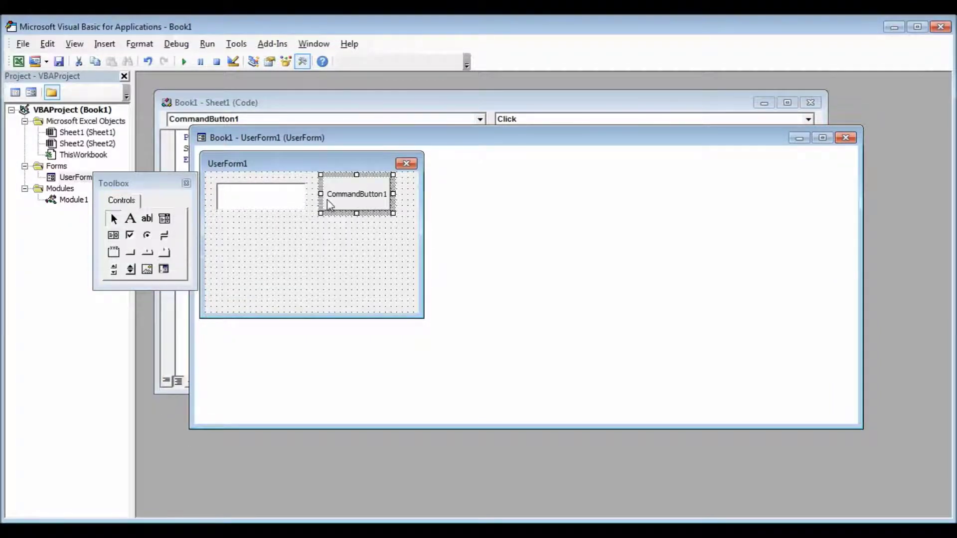
Draw a second text box below the first and show CommandButton1's properties.
click(150, 222)
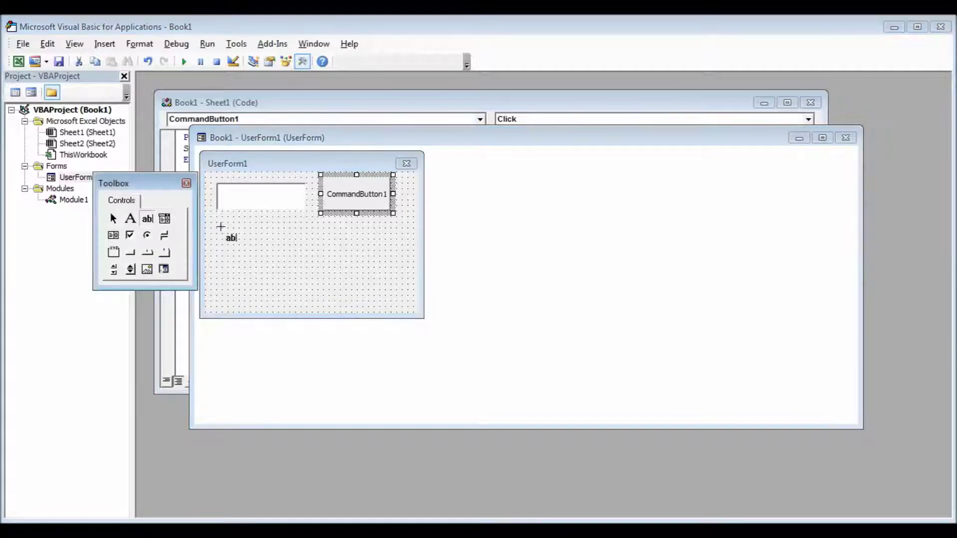
drag(214, 218, 308, 246)
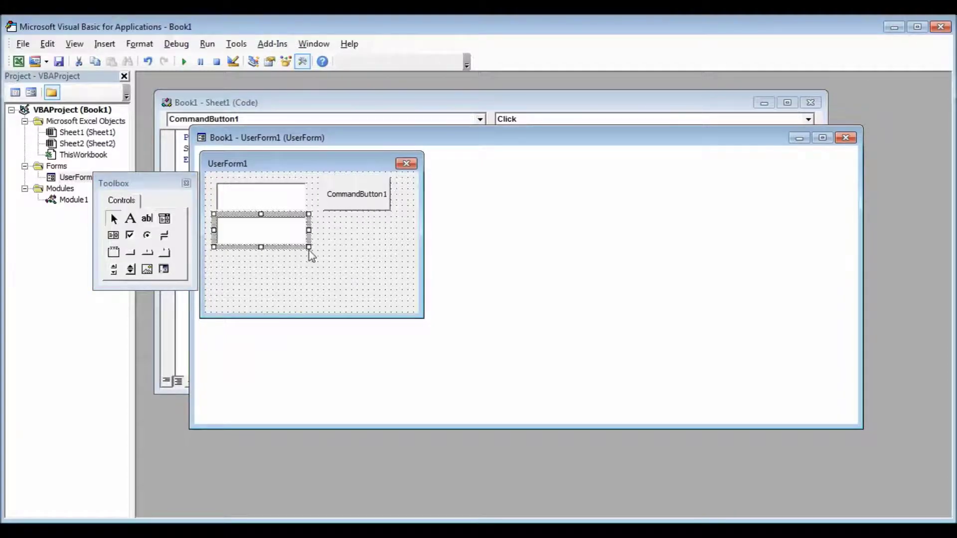
click(375, 205)
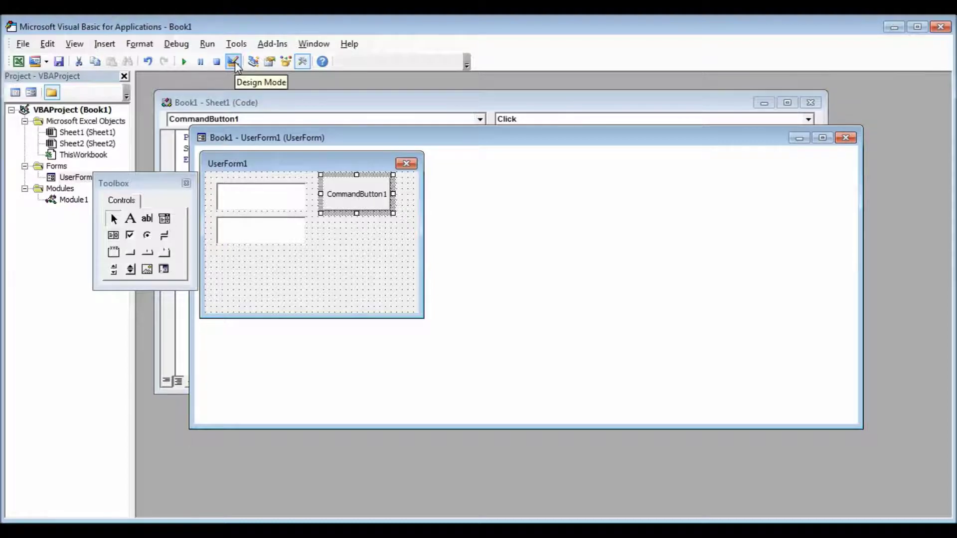
click(270, 62)
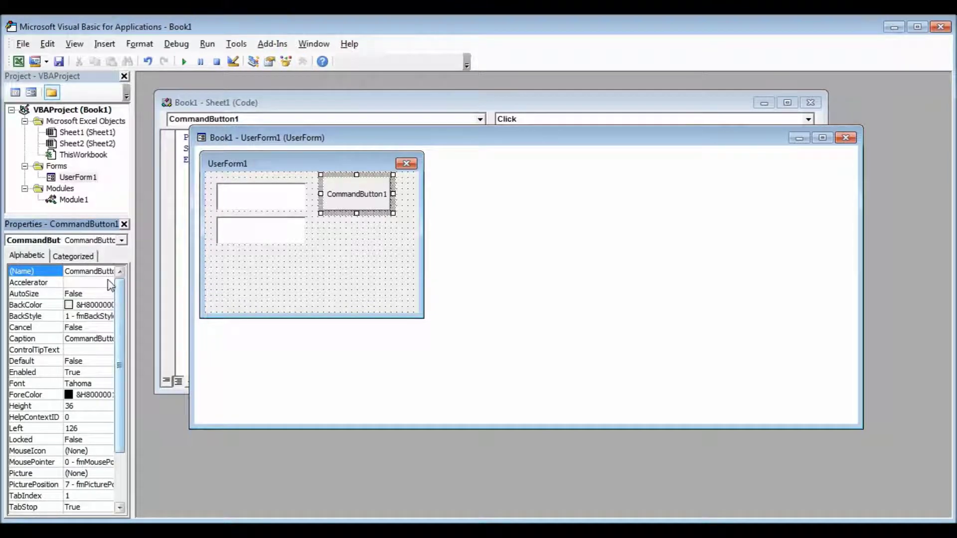
Set the command button's Caption to PROSES.
mouse_move(120, 307)
mouse_down()
mouse_move(117, 380)
mouse_move(118, 344)
mouse_up()
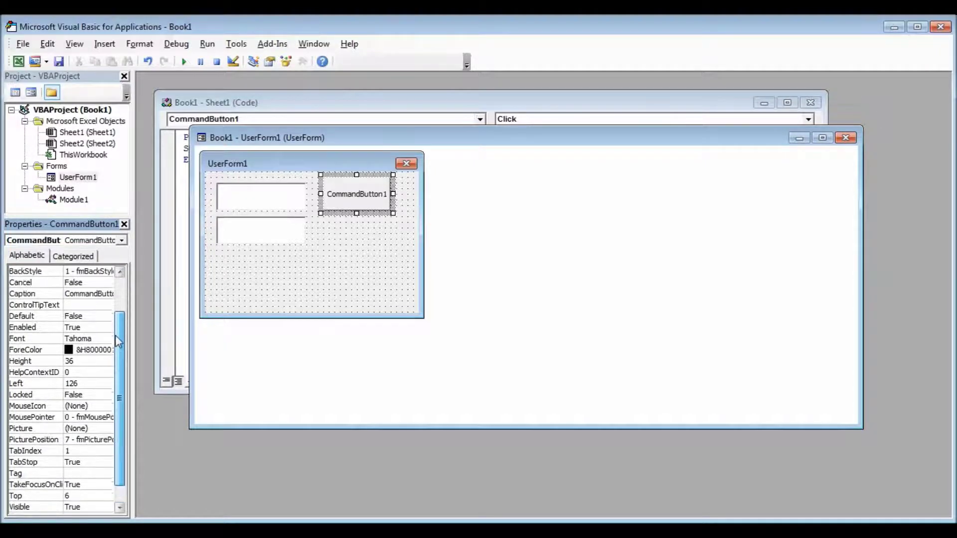
click(87, 296)
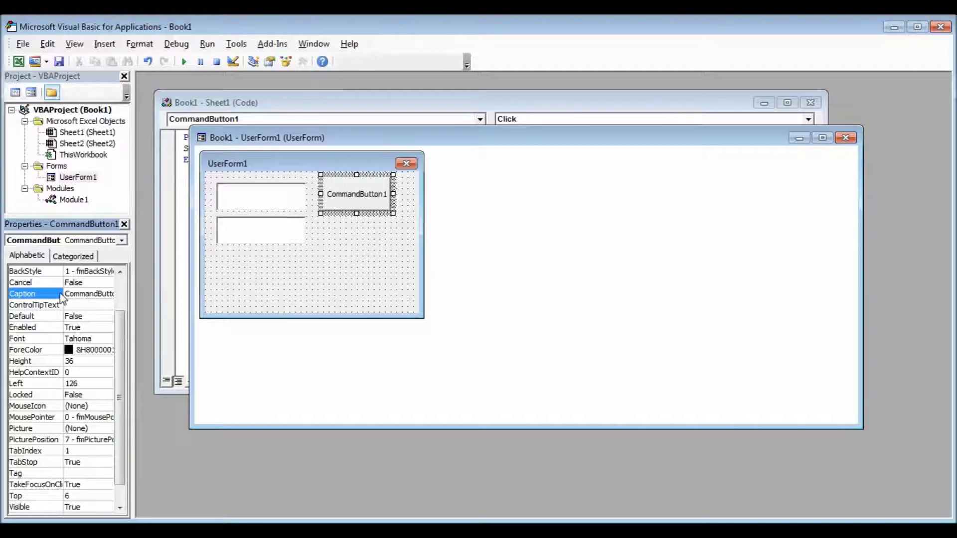
drag(67, 294, 152, 295)
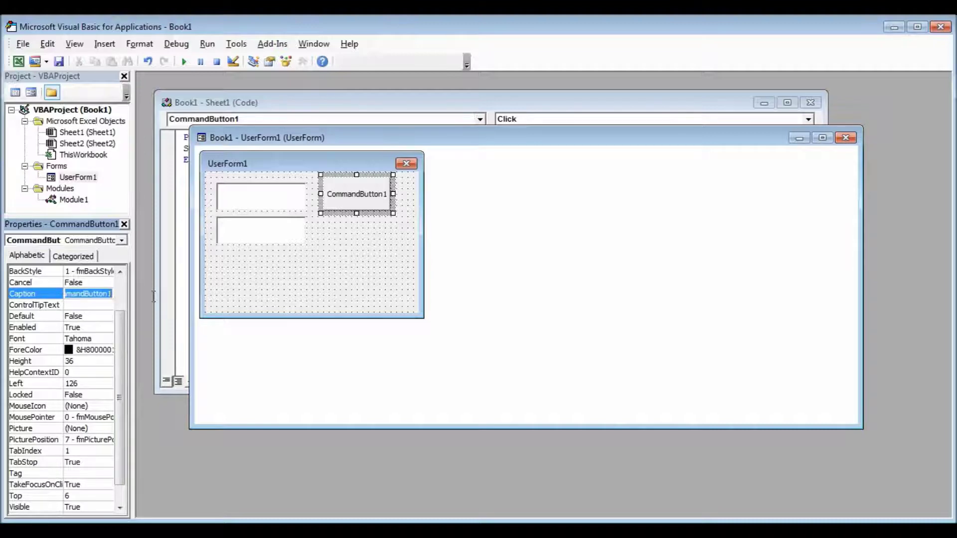
text(PROSES)
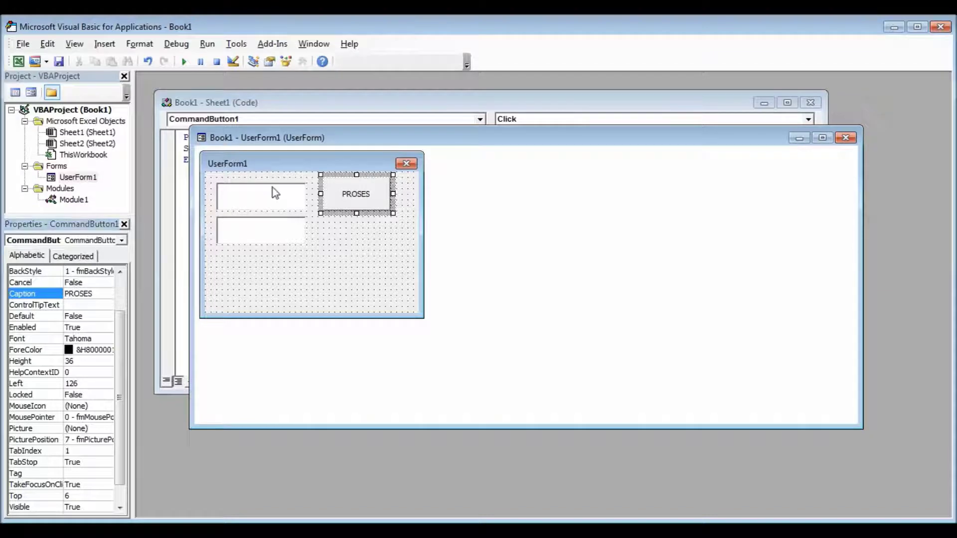
Rename the text boxes TxtNIM and TxtNama, then open the PROSES button's click procedure.
click(274, 187)
click(74, 271)
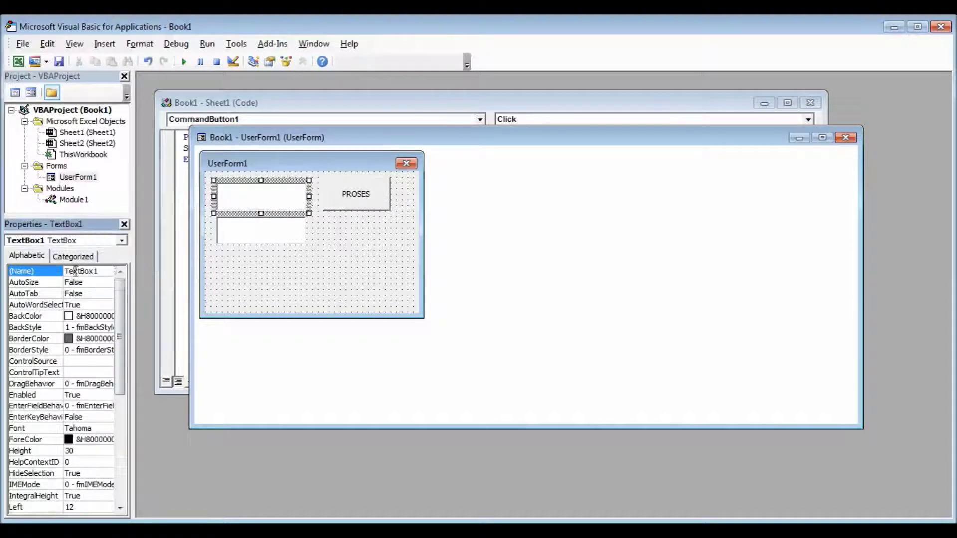
drag(67, 271, 107, 272)
text(xtNIM)
click(239, 240)
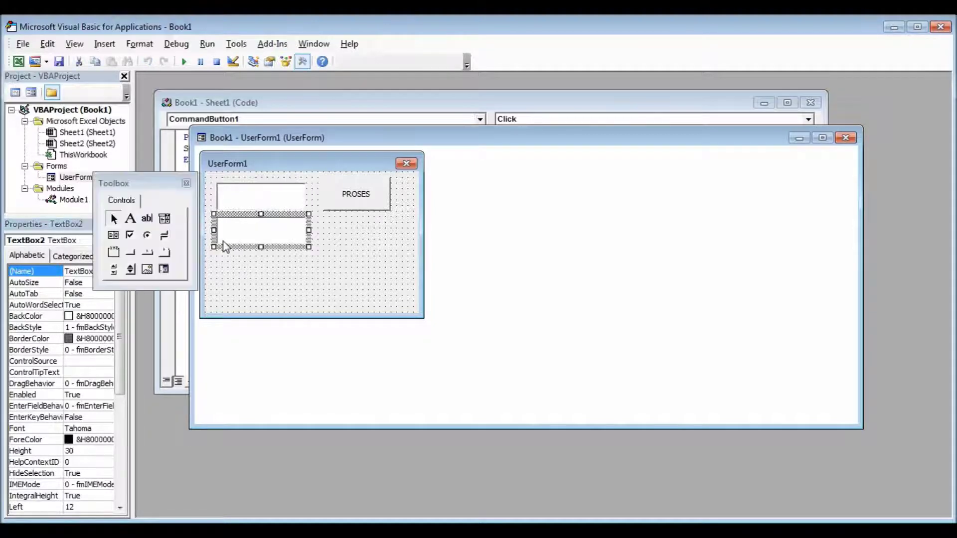
click(75, 272)
drag(69, 271, 121, 276)
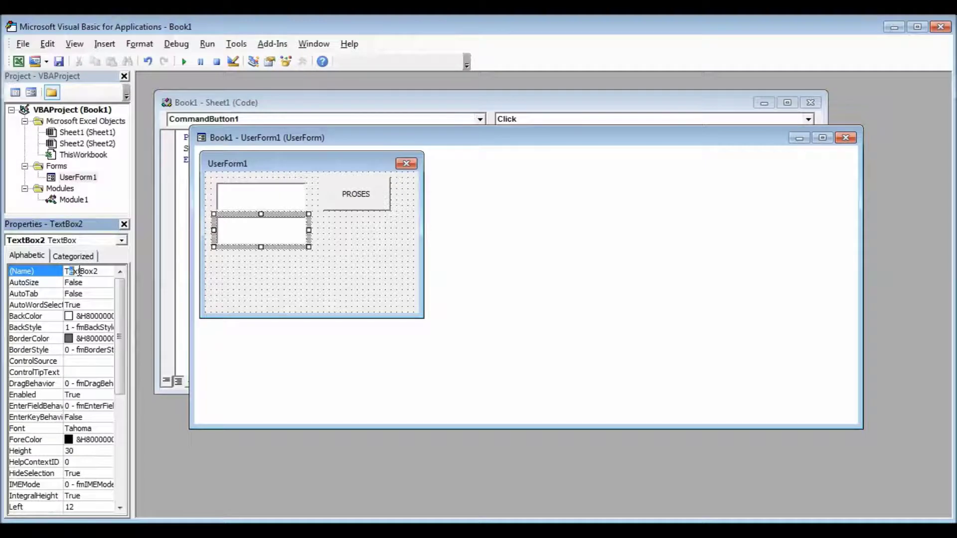
text(xtNama)
click(343, 202)
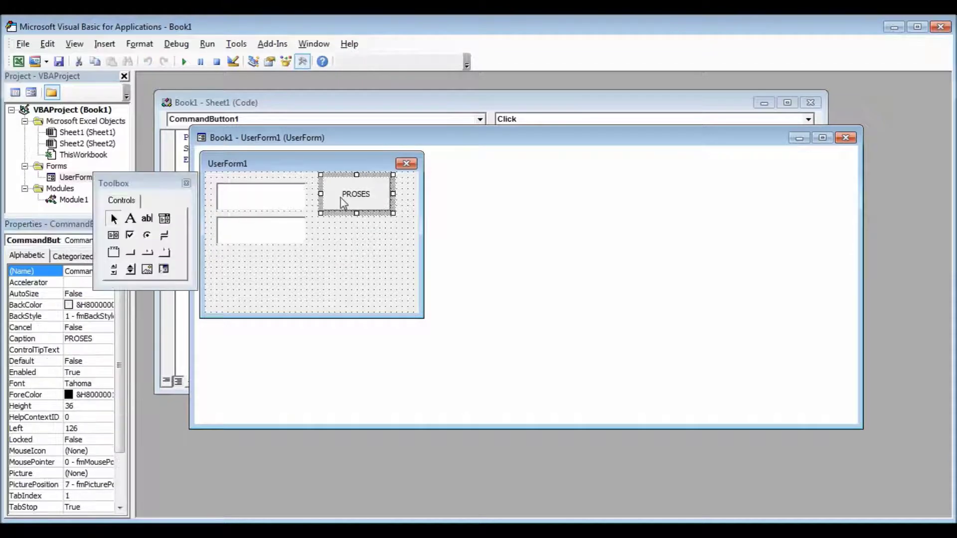
double_click(343, 202)
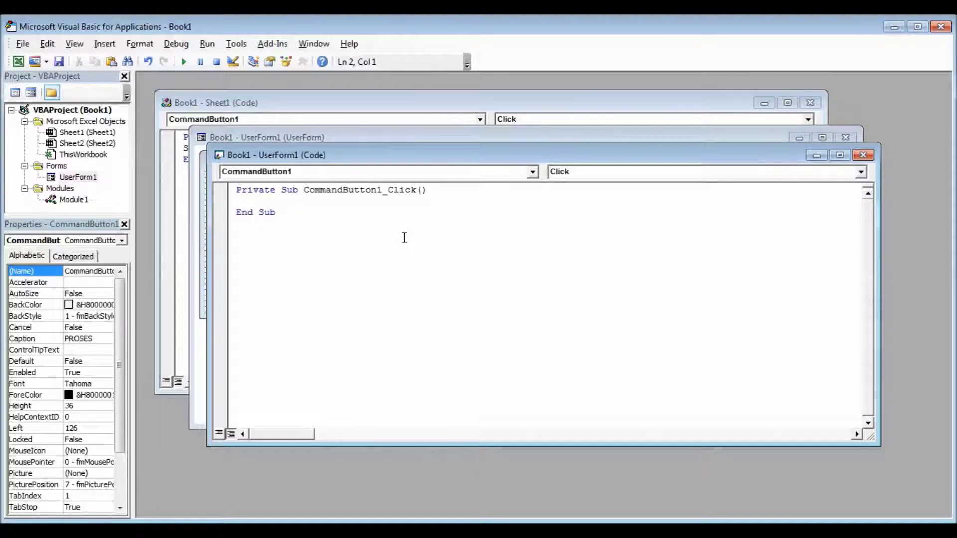
Write click code sending TxtNIM.Text to Sheet2 A1 and TxtNama.Text to B1, then run the form.
text(Sh)
text(eet2.)
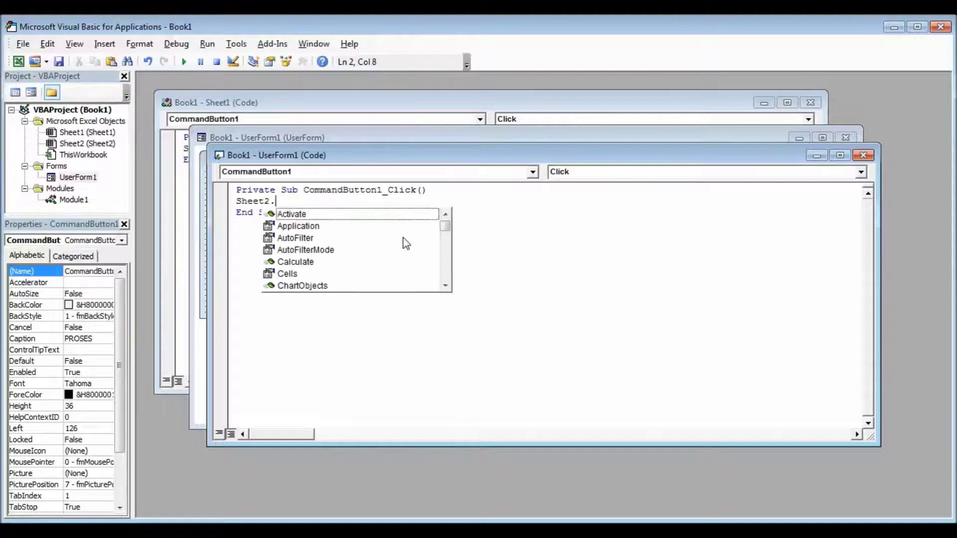
text(range)
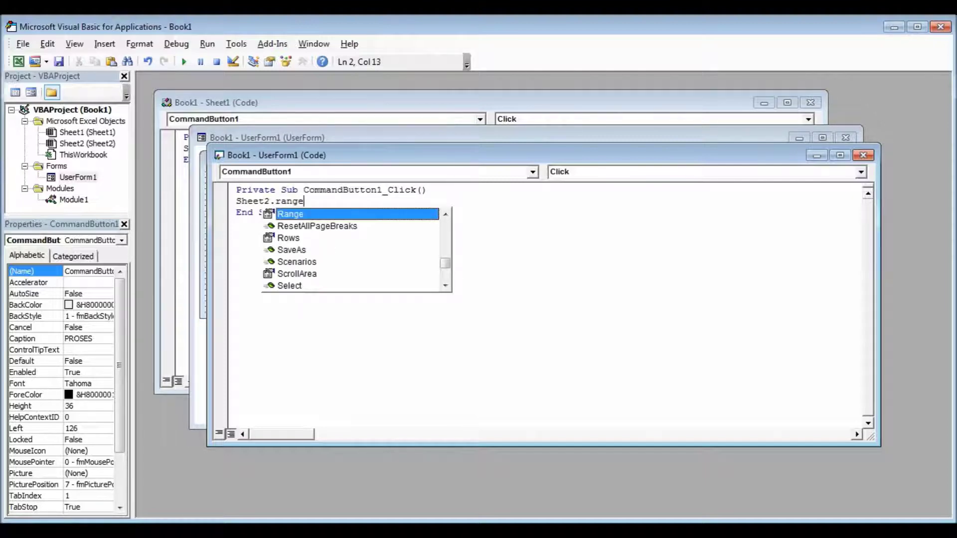
text(("A1)
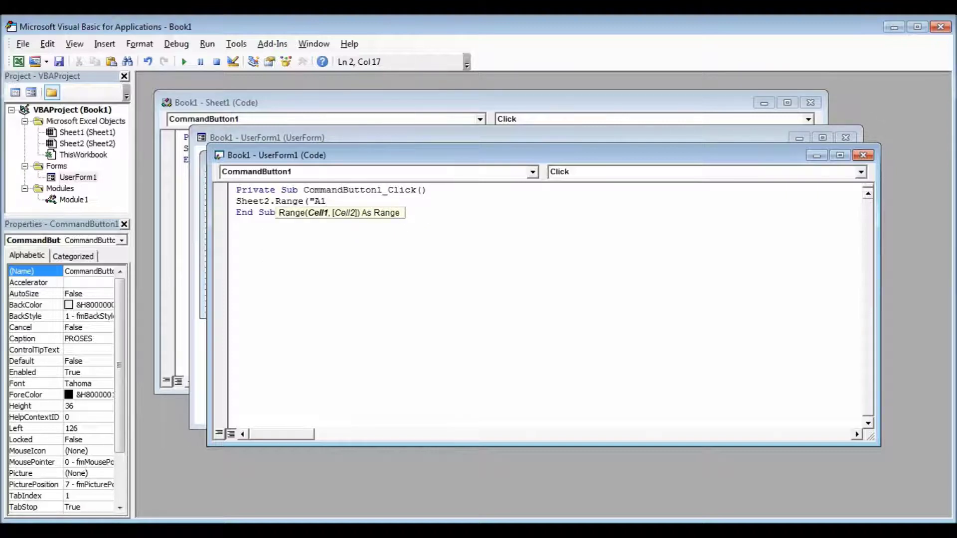
text(").)
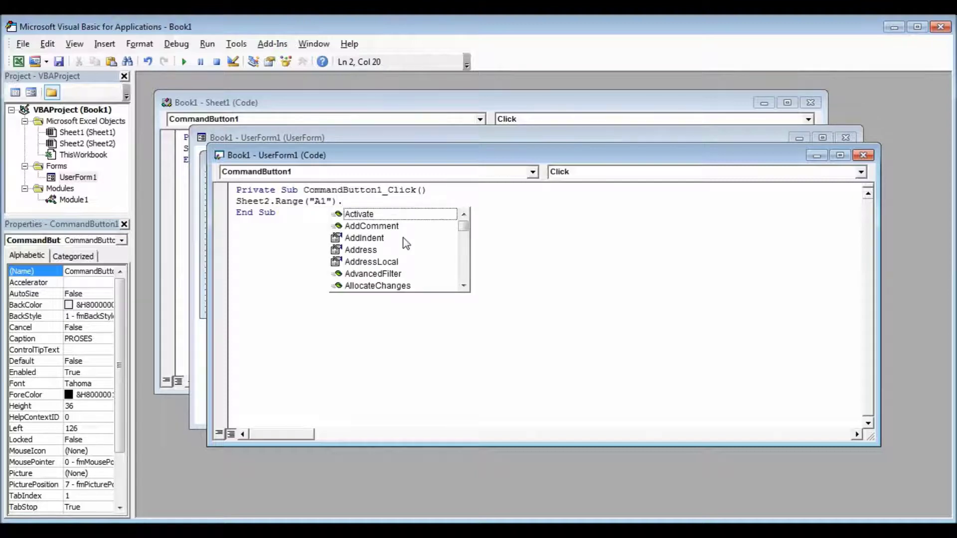
text(value)
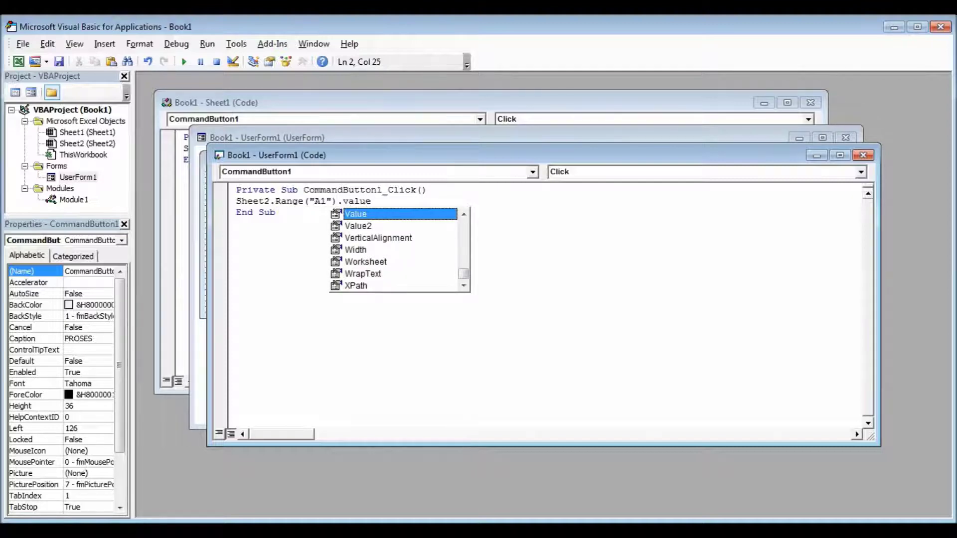
text( = )
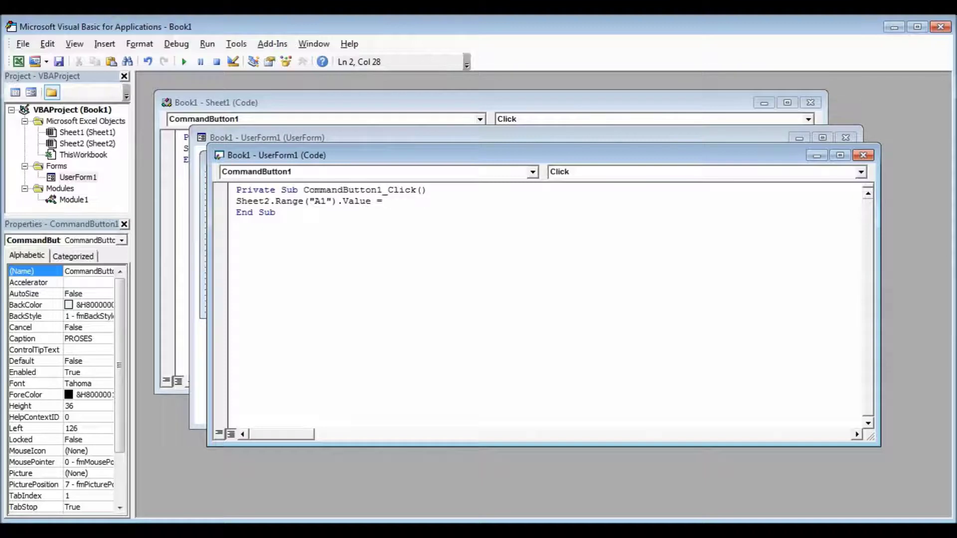
text(txt)
text(nim)
text(.tex)
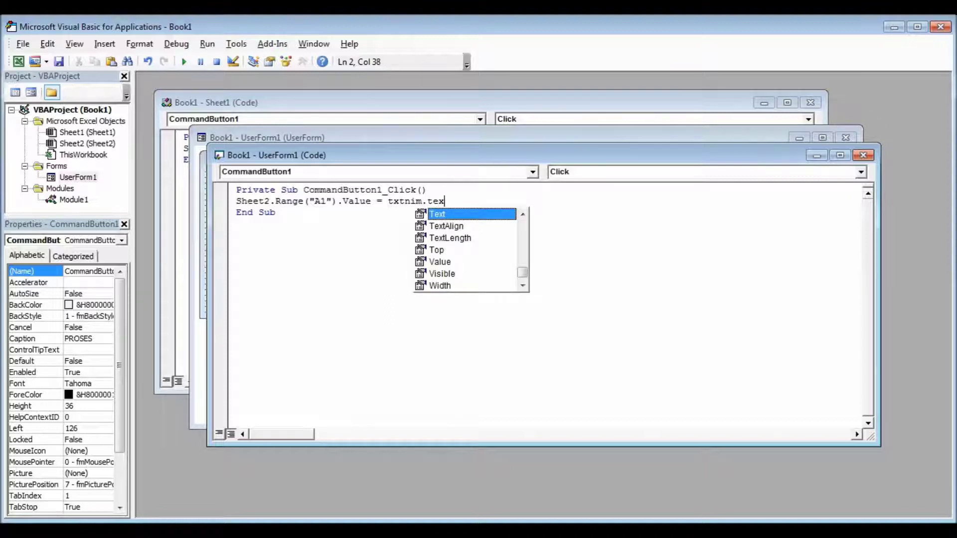
key(Tab)
key(Return)
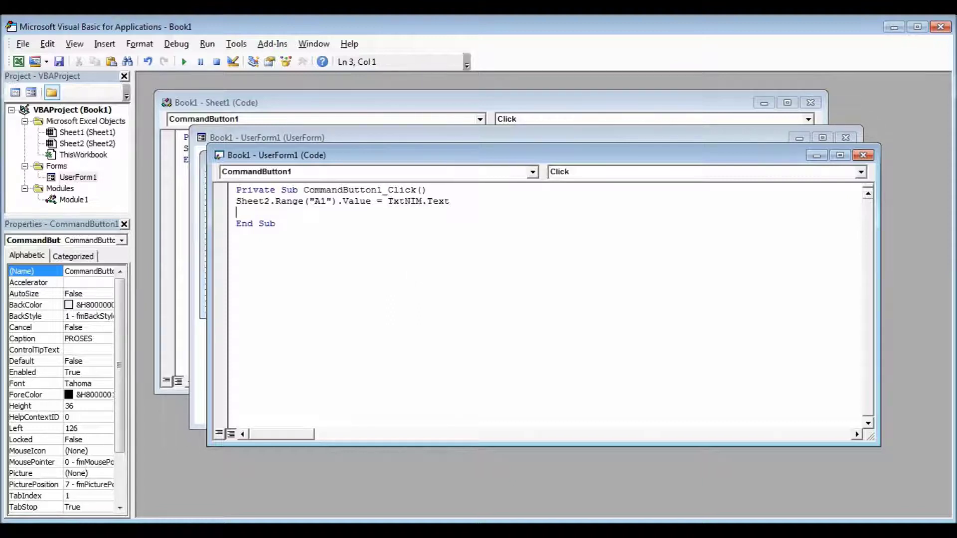
text(Sheet2.)
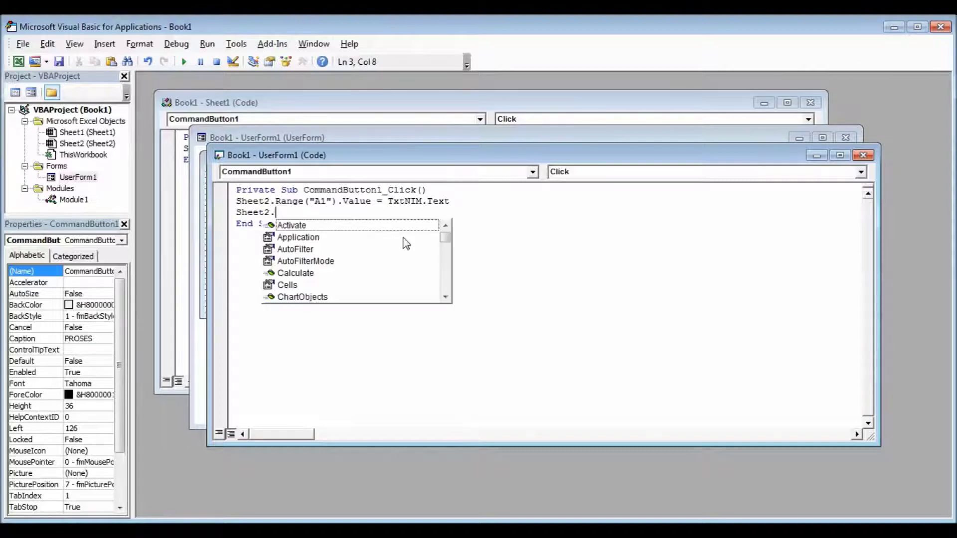
text(range)
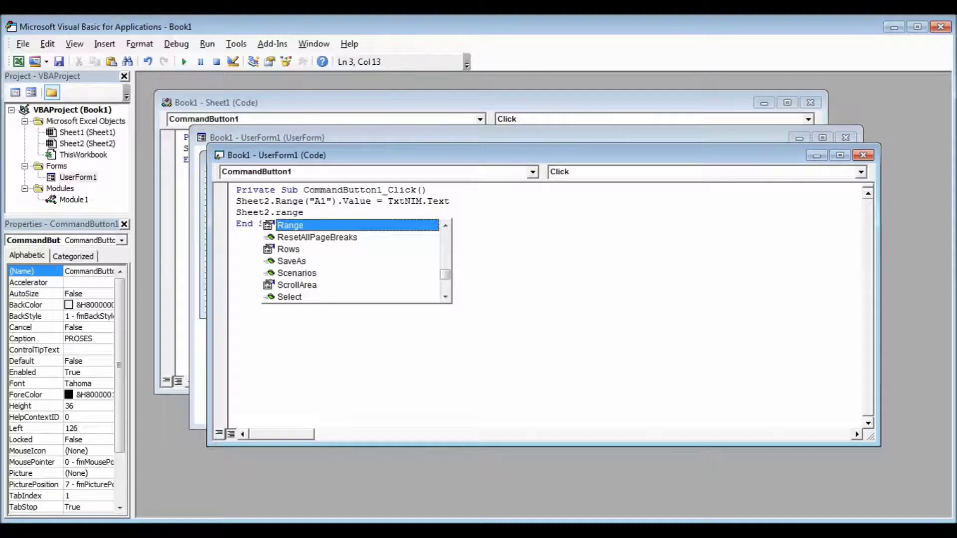
text(("B)
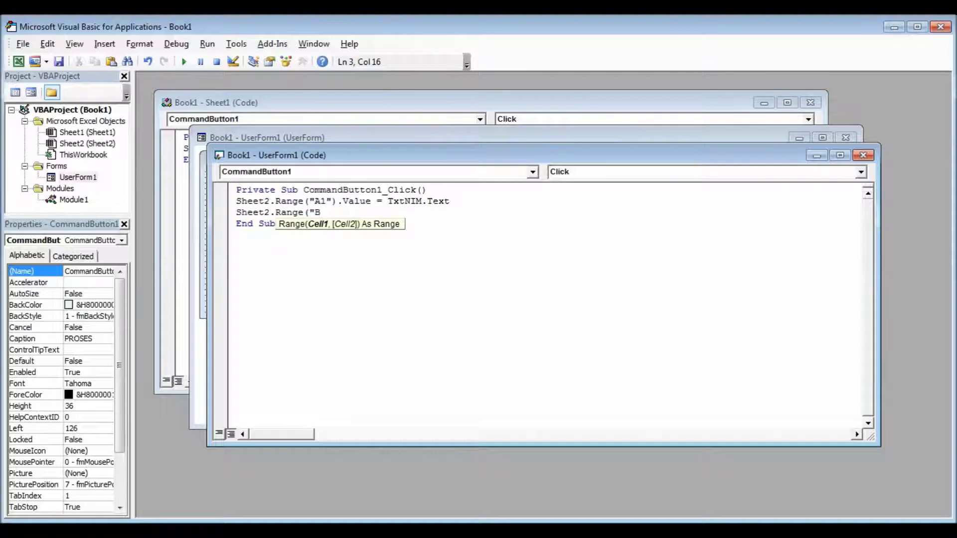
text(1)
text("))
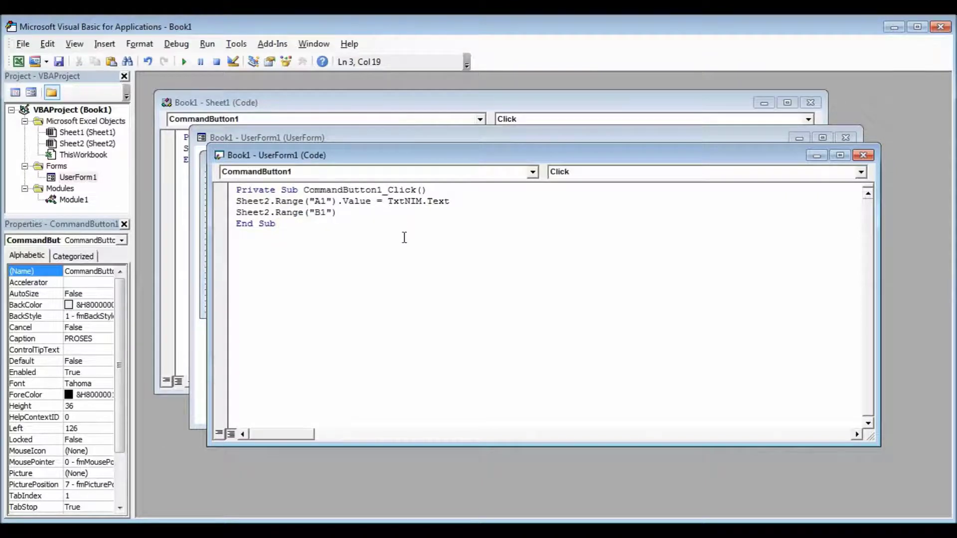
text(.value)
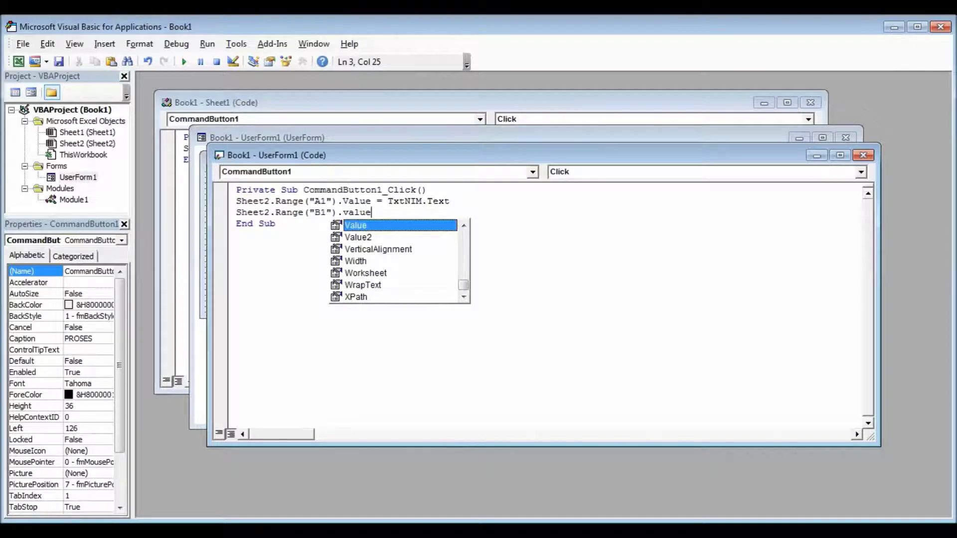
text( = )
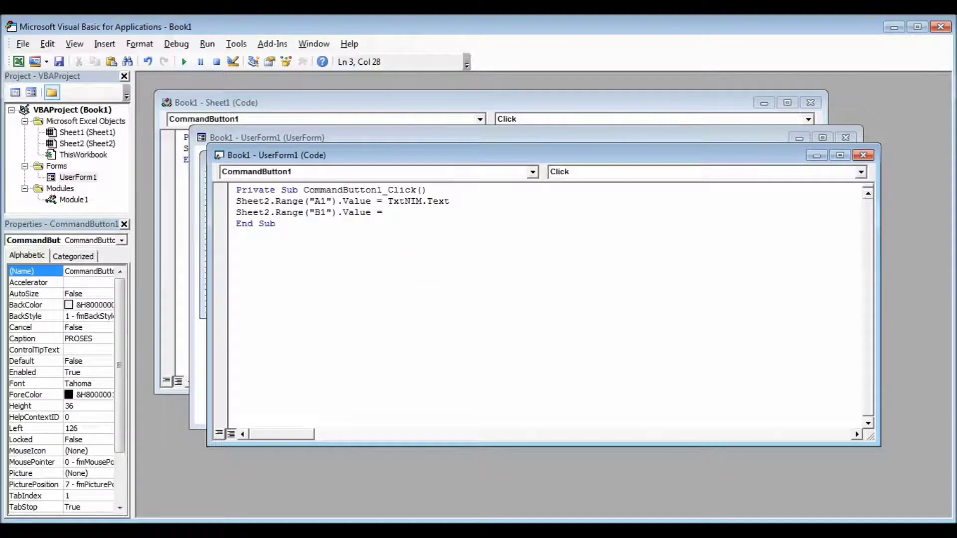
text(txtNama.)
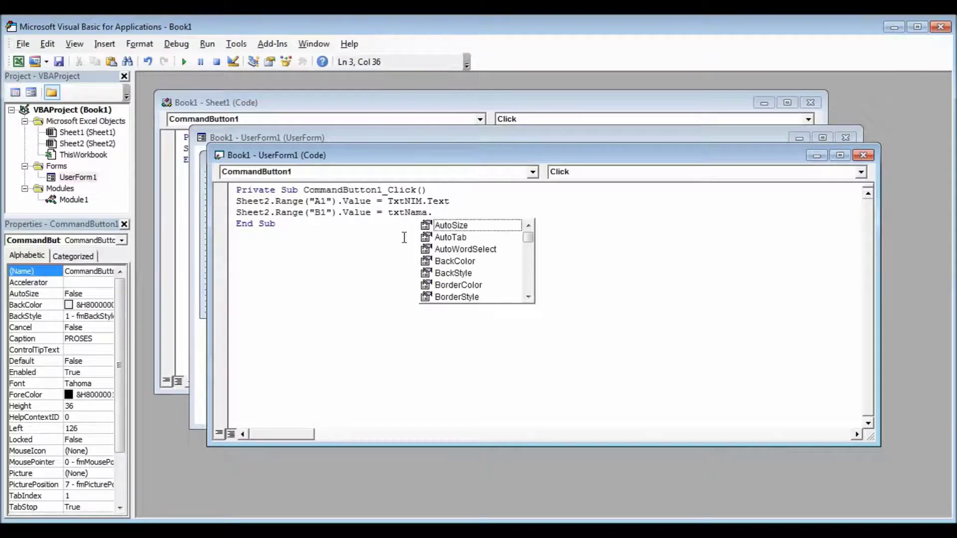
text(t)
key(Down)
key(Down)
key(Down)
key(Down)
key(Tab)
key(Return)
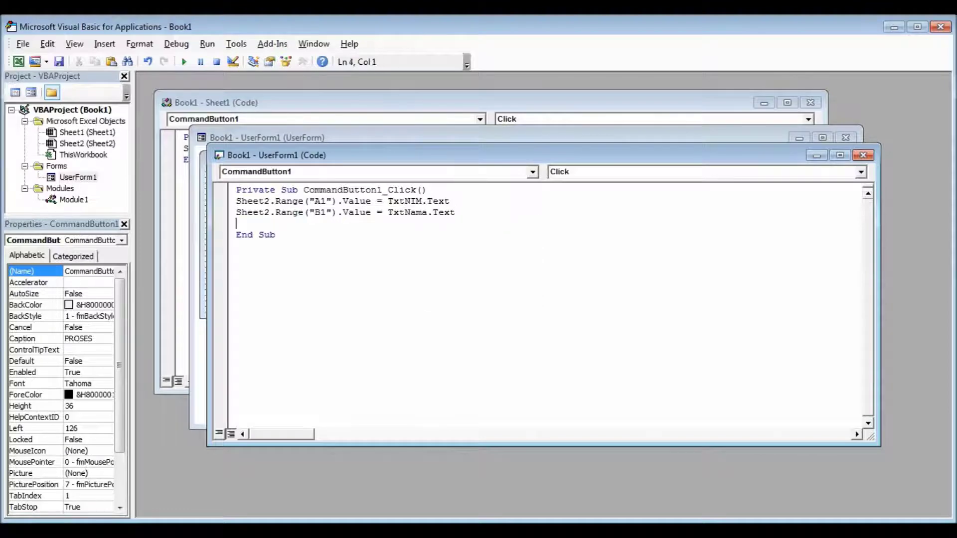
key(BackSpace)
click(185, 61)
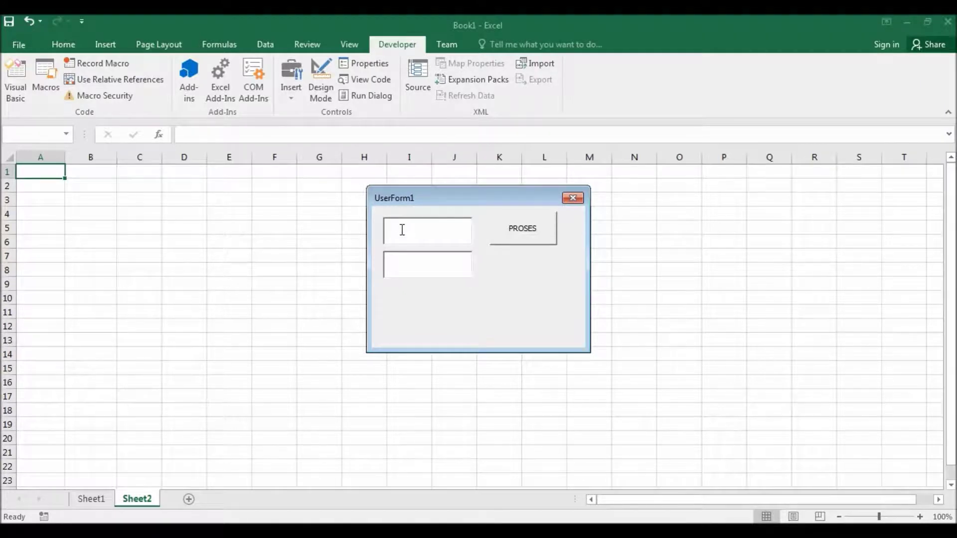
Enter NIM 0009999 and name Aku, submit with PROSES, then close the form.
text(0009999)
click(418, 268)
text(Aku)
click(518, 231)
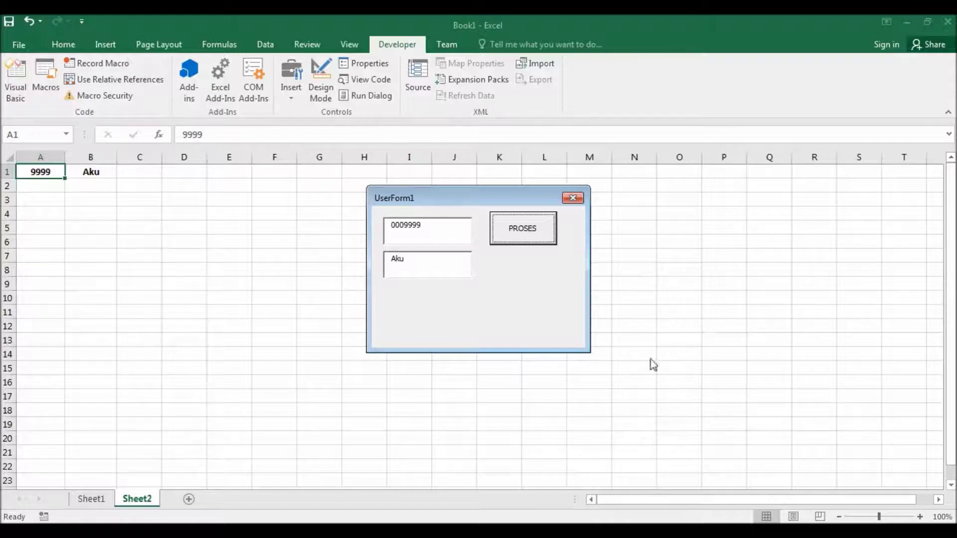
click(573, 198)
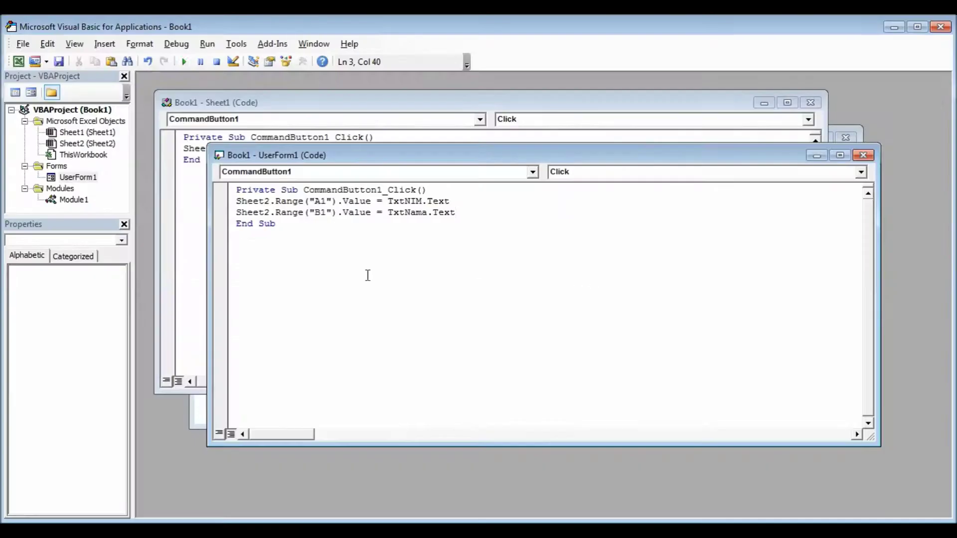
Prefix TxtNIM.Text with "'" & on the A1 line, then rerun the form.
click(392, 202)
text(")
text(')
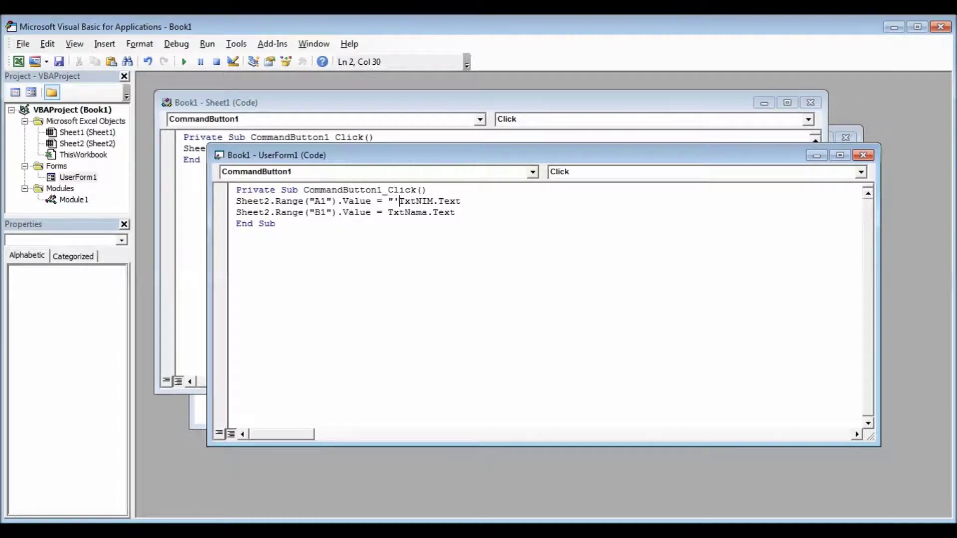
text("&)
click(493, 277)
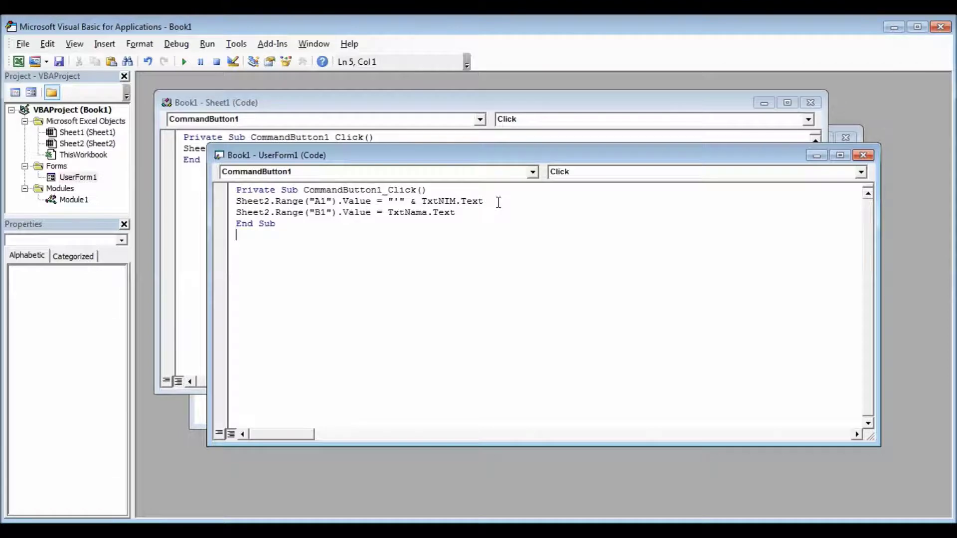
click(183, 62)
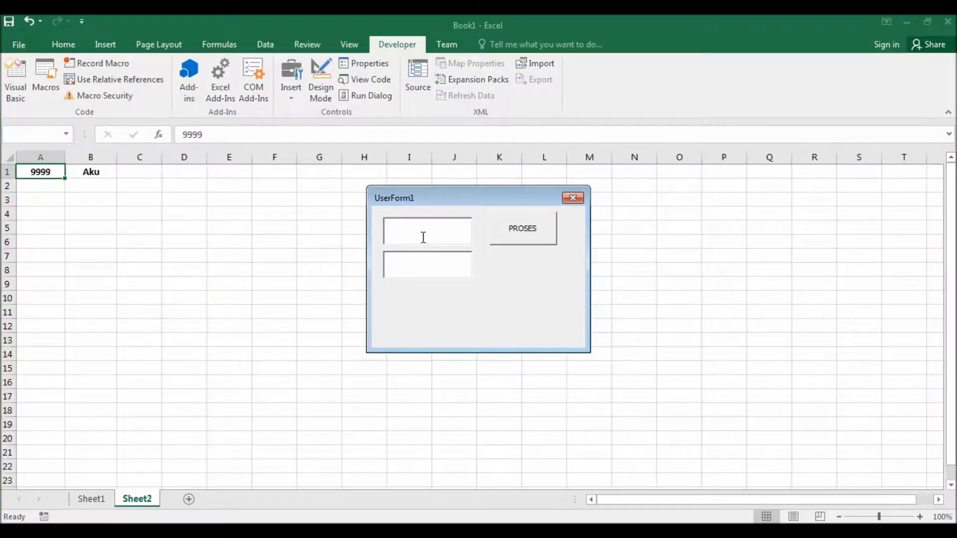
text(000679)
click(420, 270)
text(sutarjo)
double_click(395, 257)
text(Sutarjo)
click(522, 238)
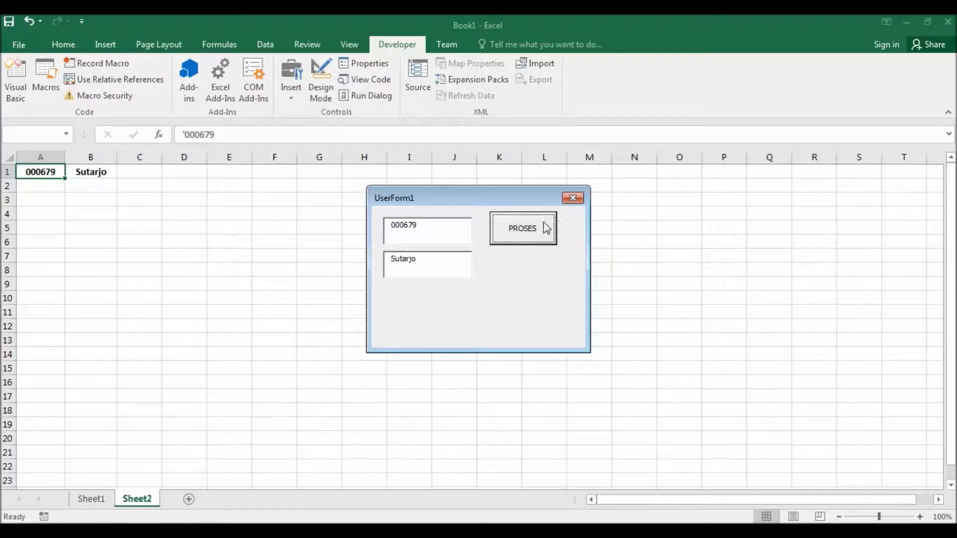
click(570, 198)
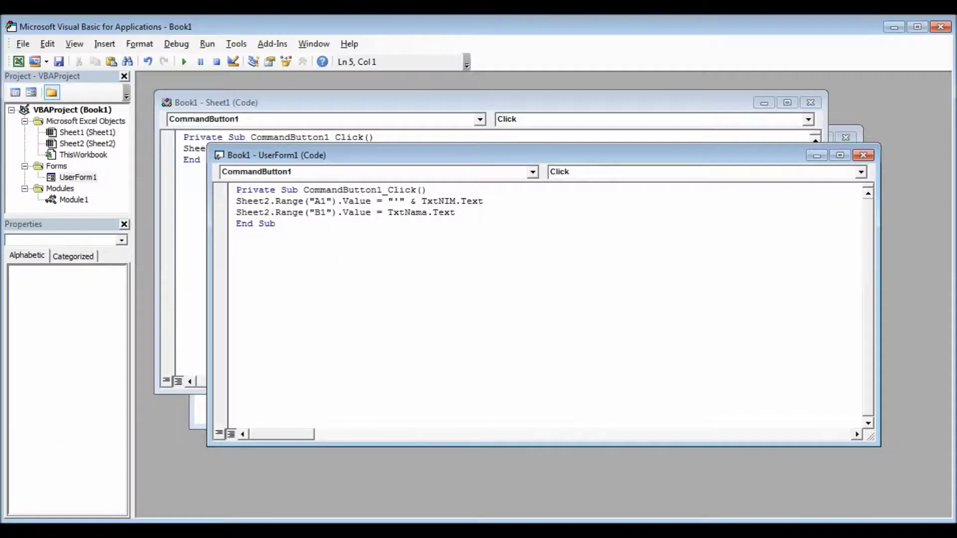
On Sheet2, type the headers NIM in A1 and NAMA in B1.
click(18, 60)
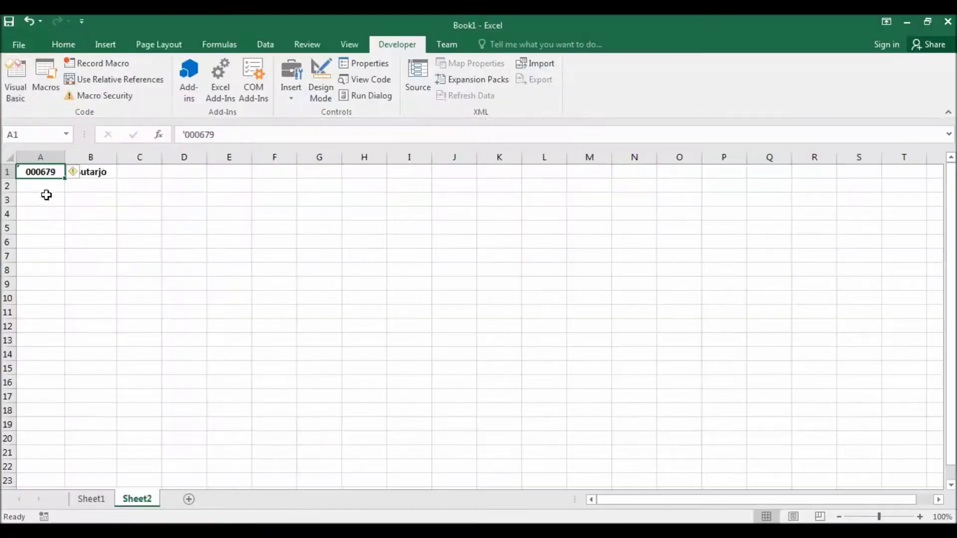
click(40, 184)
click(40, 171)
text(Nama)
key(BackSpace)
key(BackSpace)
key(BackSpace)
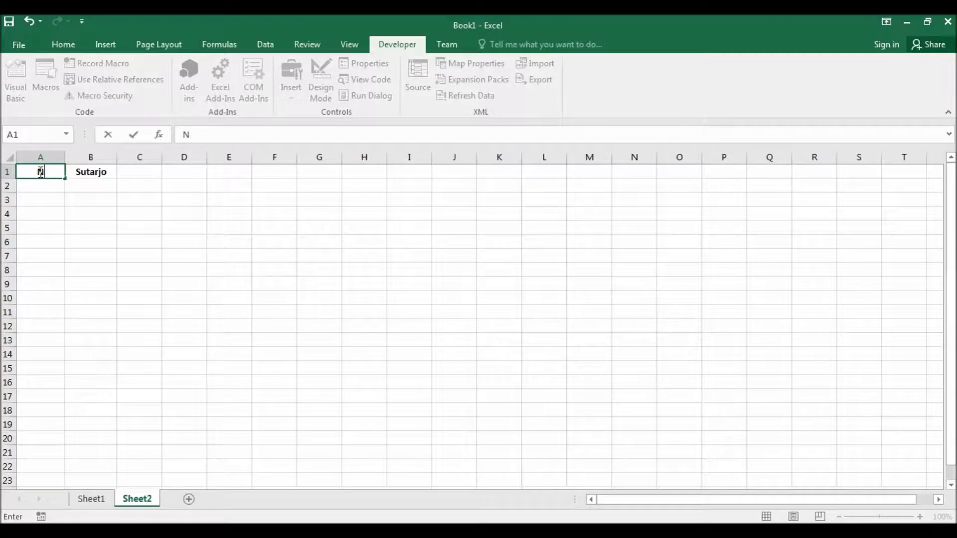
text(IM)
key(Tab)
text(N)
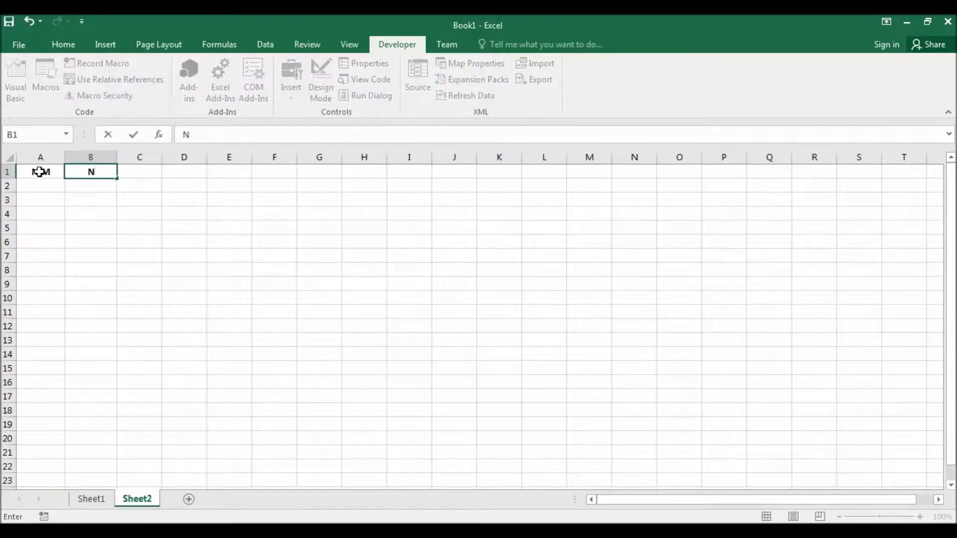
text(AMA)
click(88, 235)
Widen columns A and B to fit the data, then return to the VBA editor.
drag(65, 157, 237, 158)
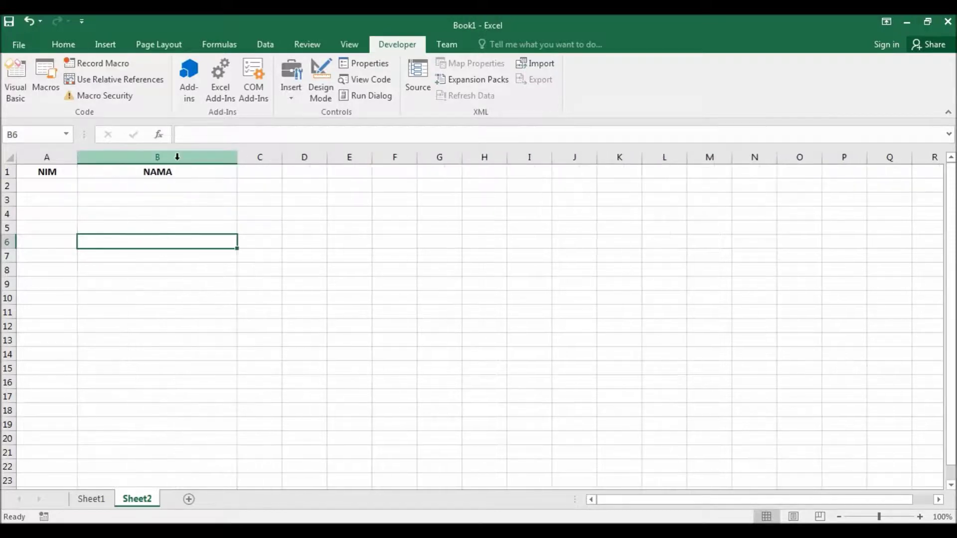
drag(237, 158, 226, 159)
drag(78, 160, 95, 162)
click(242, 298)
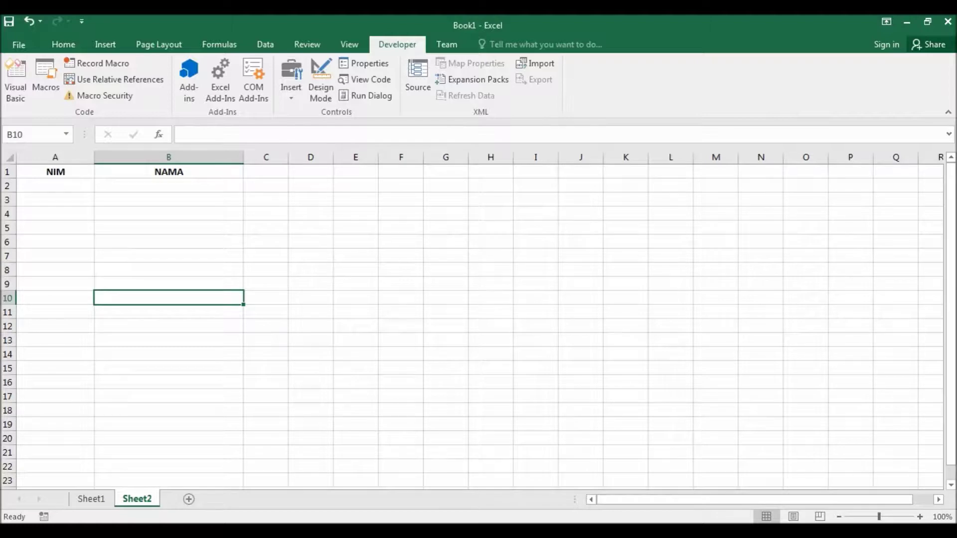
key(alt+F11)
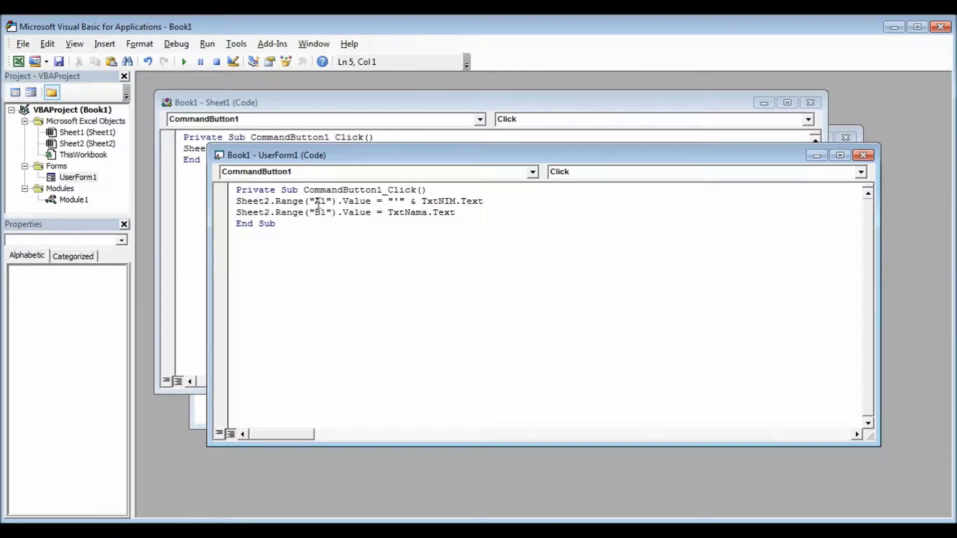
Declare Dim totbar, brs As Long on a new line right after the Sub line.
click(441, 191)
key(Return)
key(Return)
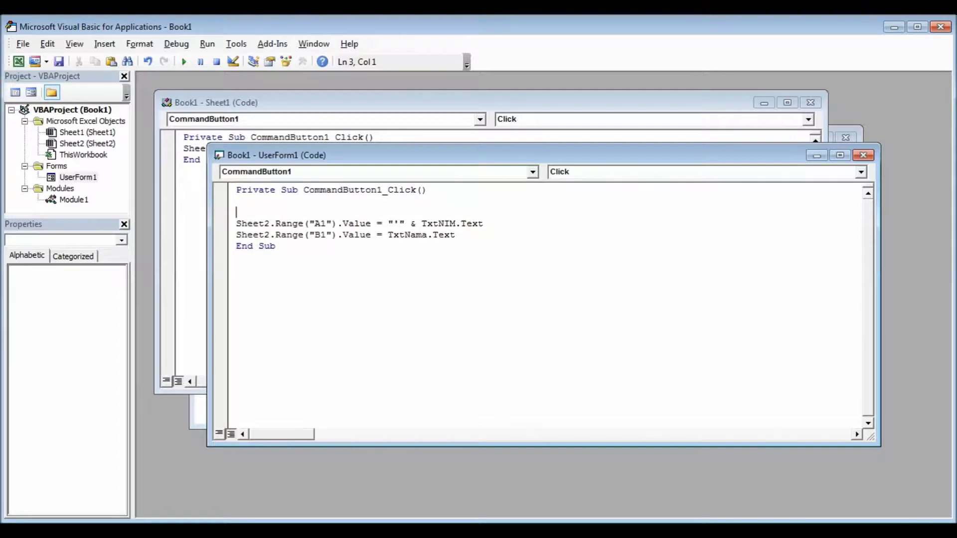
key(Up)
text(di)
text(m )
text(total)
text(bari)
key(BackSpace)
key(BackSpace)
key(BackSpace)
key(BackSpace)
key(BackSpace)
key(BackSpace)
text(bar)
text(,)
text(brs)
text( as )
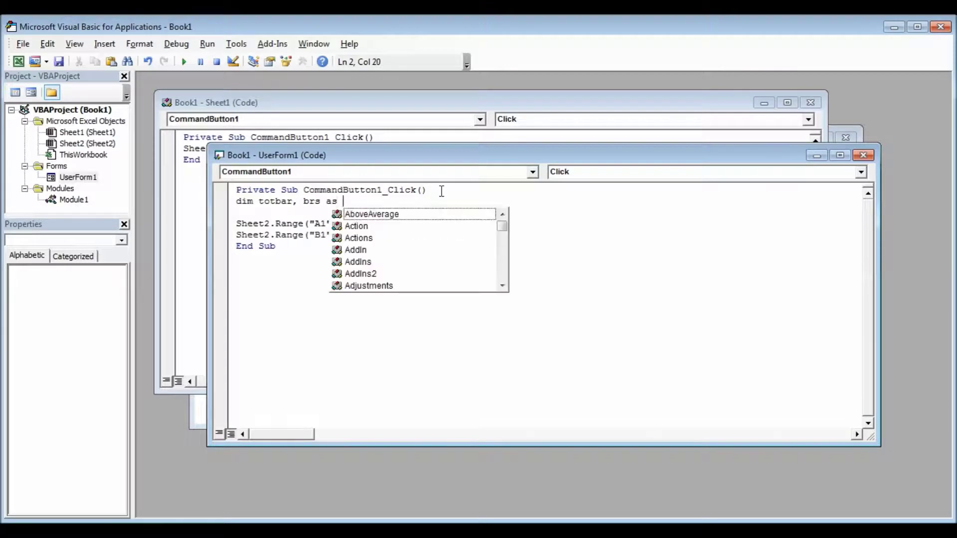
text(long)
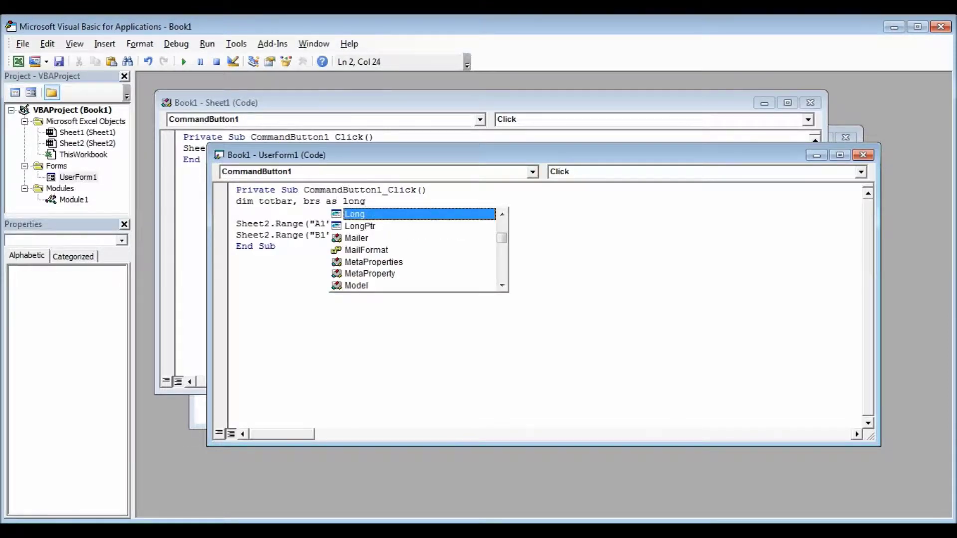
key(Tab)
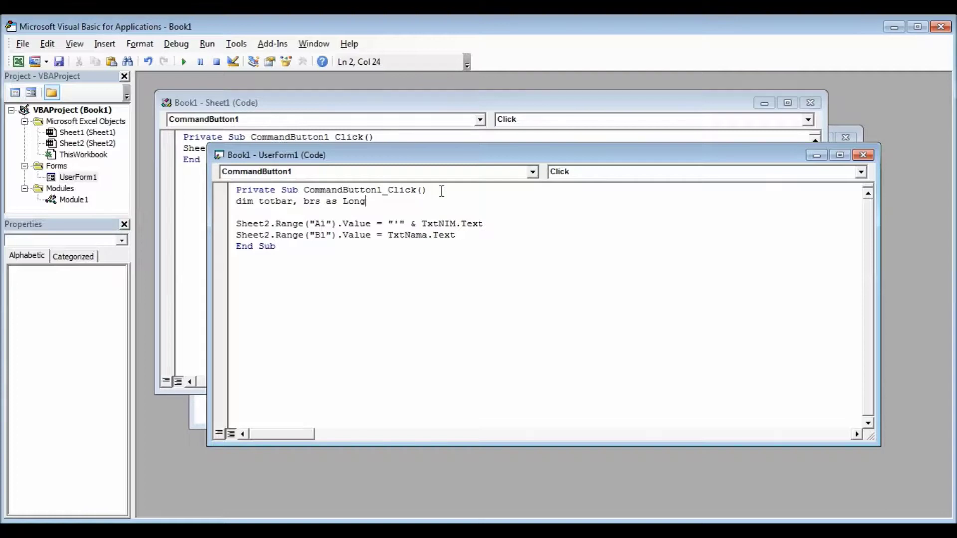
key(Return)
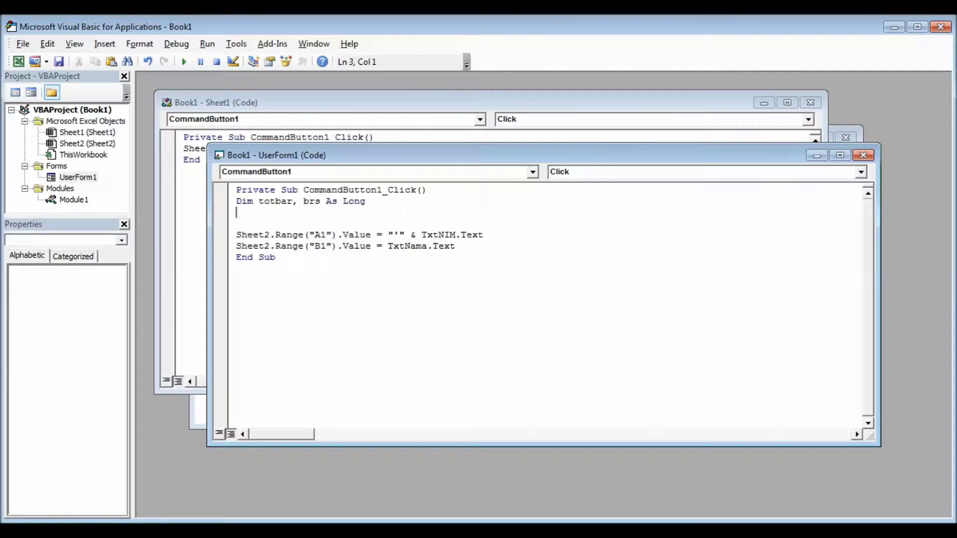
Add the line totbar = Sheet2.Cells.Rows.Count.
text(totbar =)
text( sheet2)
text(.cell)
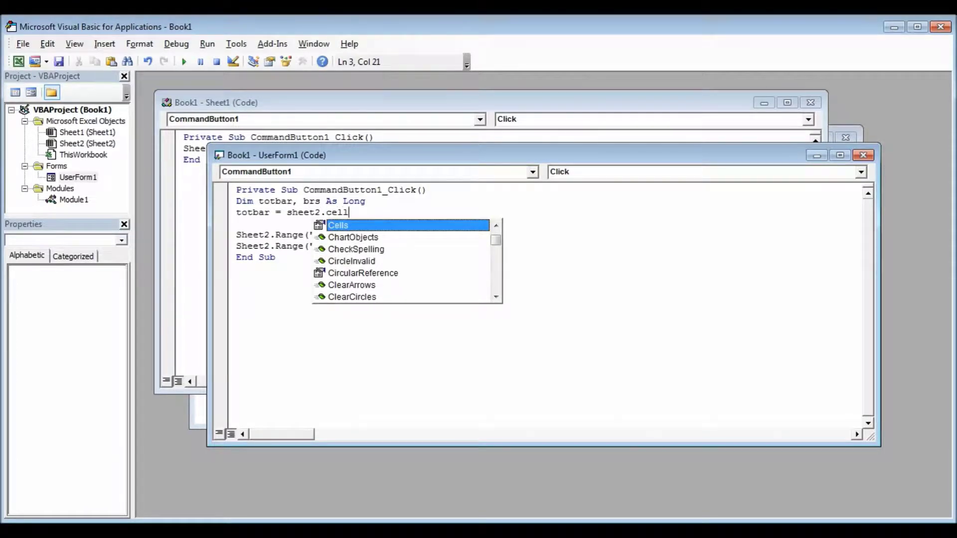
key(Tab)
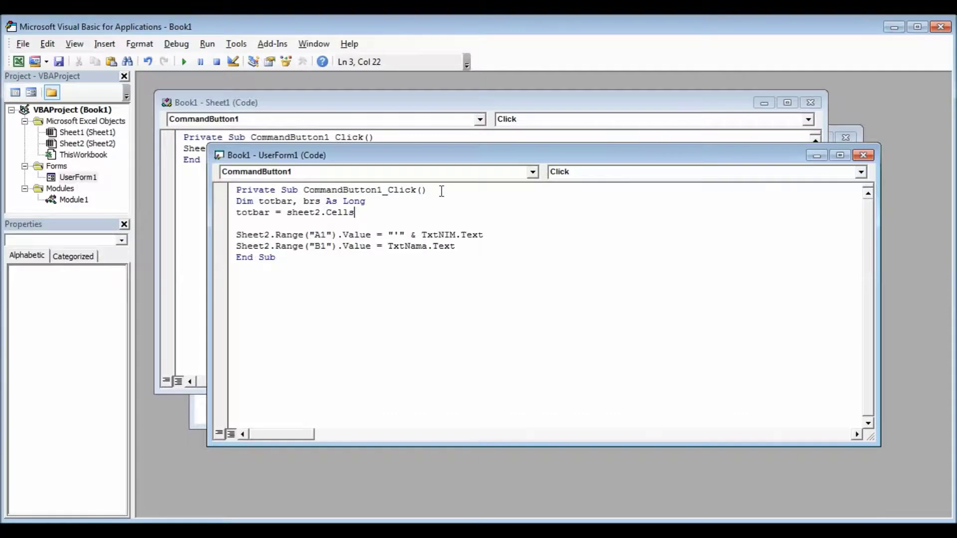
text(.r)
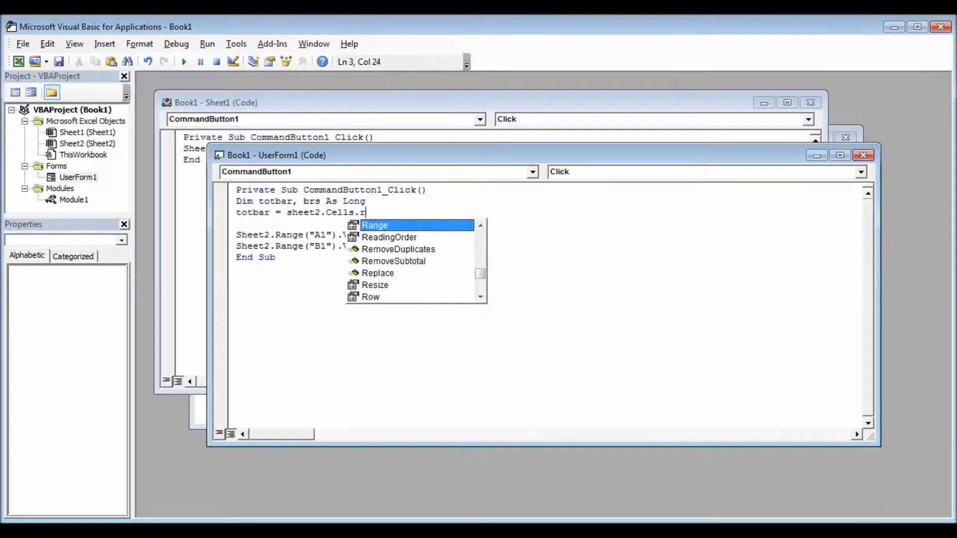
text(ow)
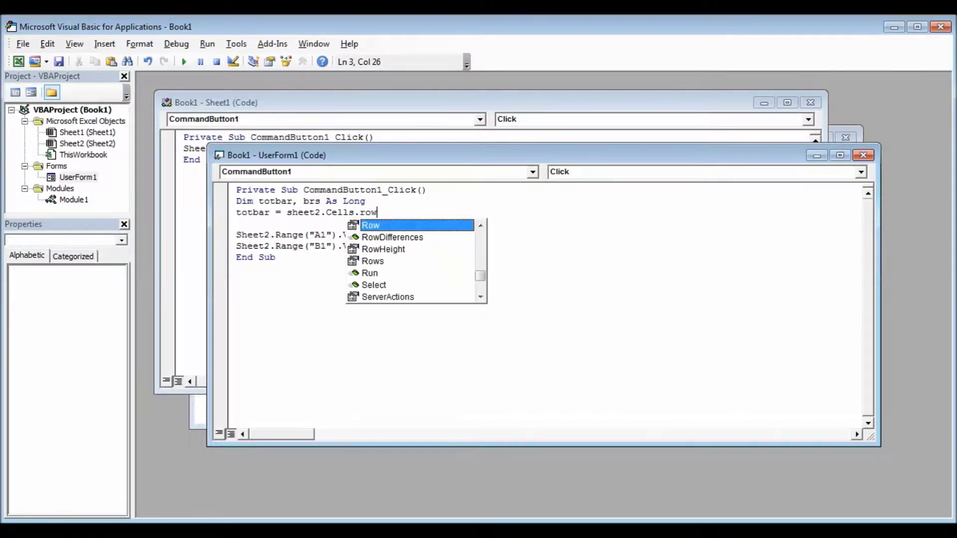
text(s)
key(Tab)
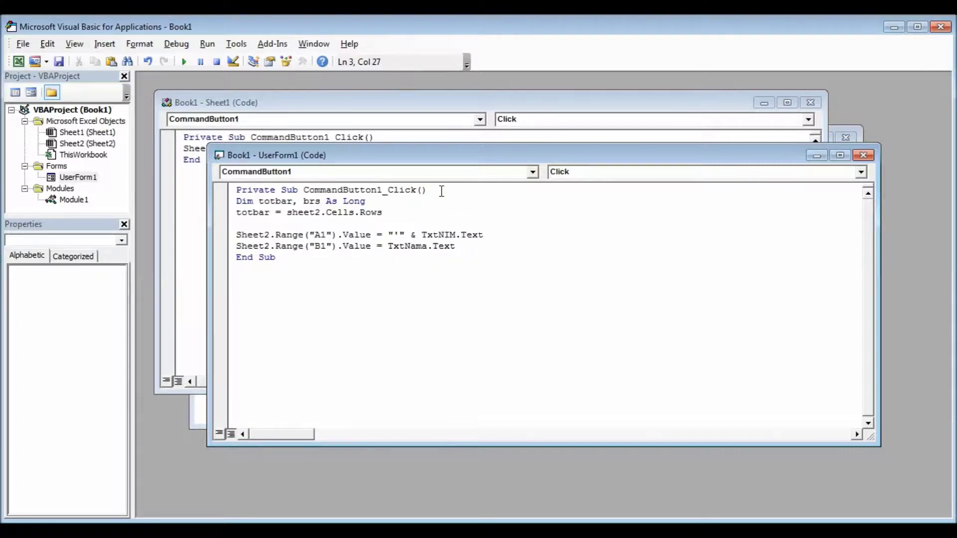
text(.c)
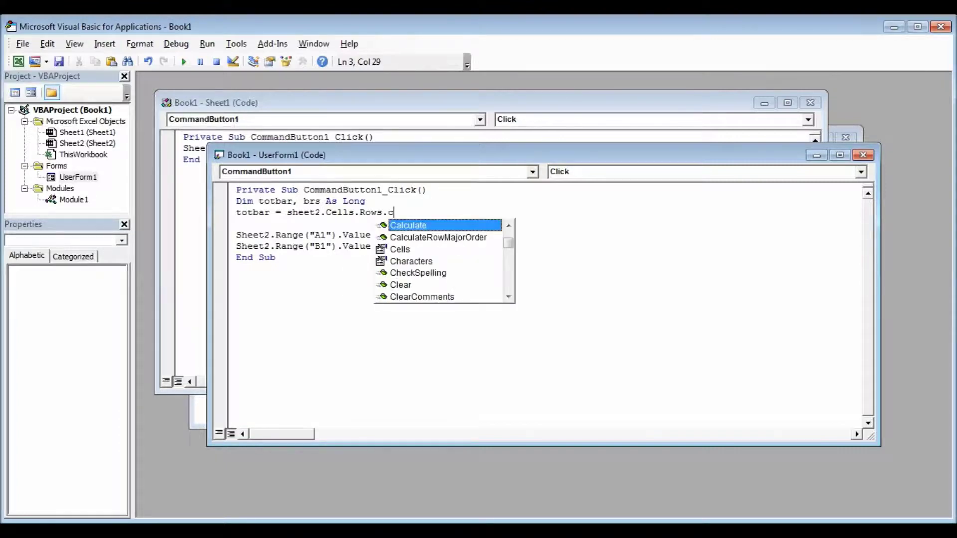
text(ou)
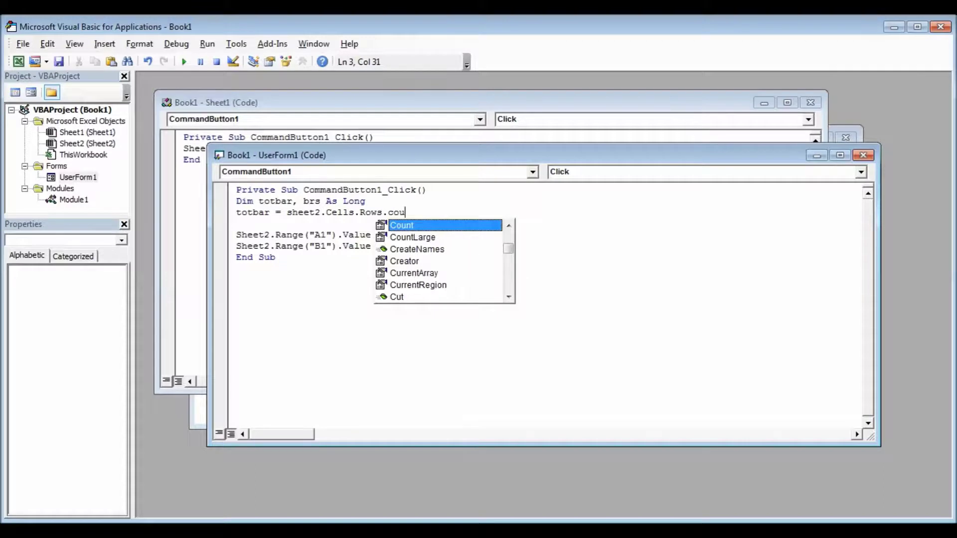
key(Tab)
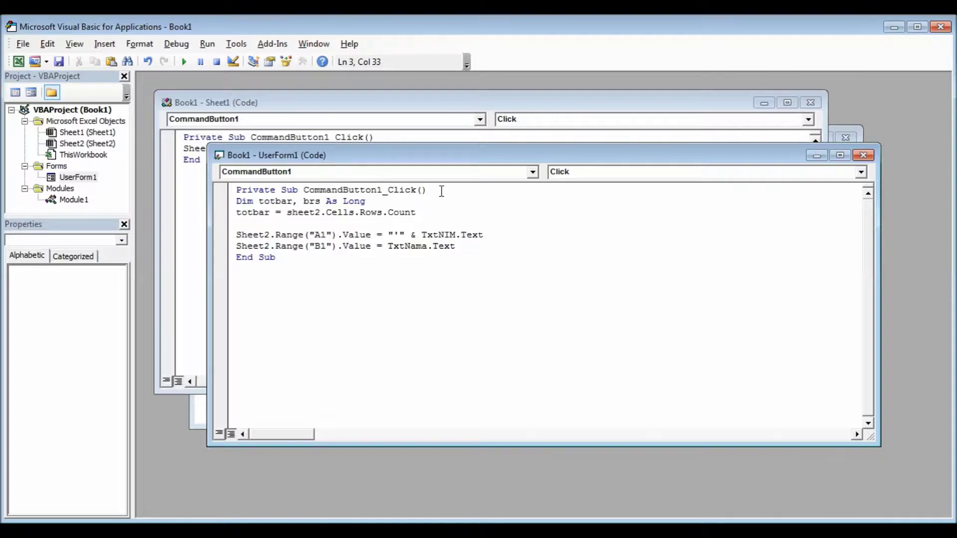
key(Return)
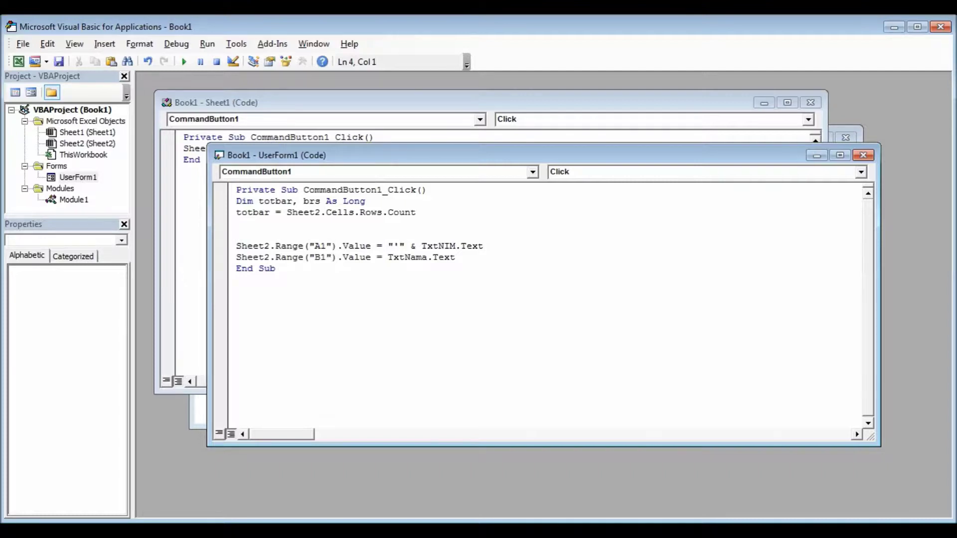
Add brs = Sheet2.Cells(totbar, 1).End(xlUp).Row + 1 and switch back to Excel.
text(brs )
text(= sheet2)
text(.cells)
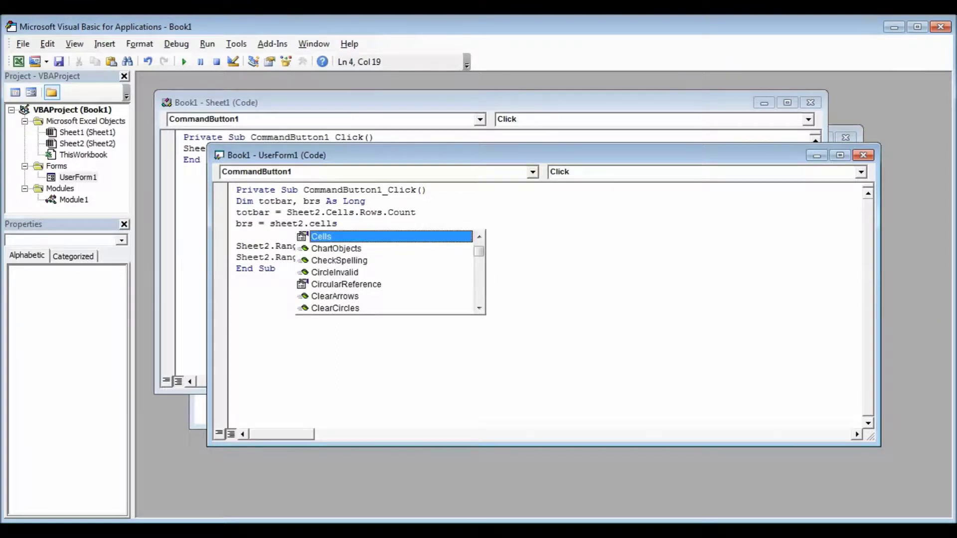
text(()
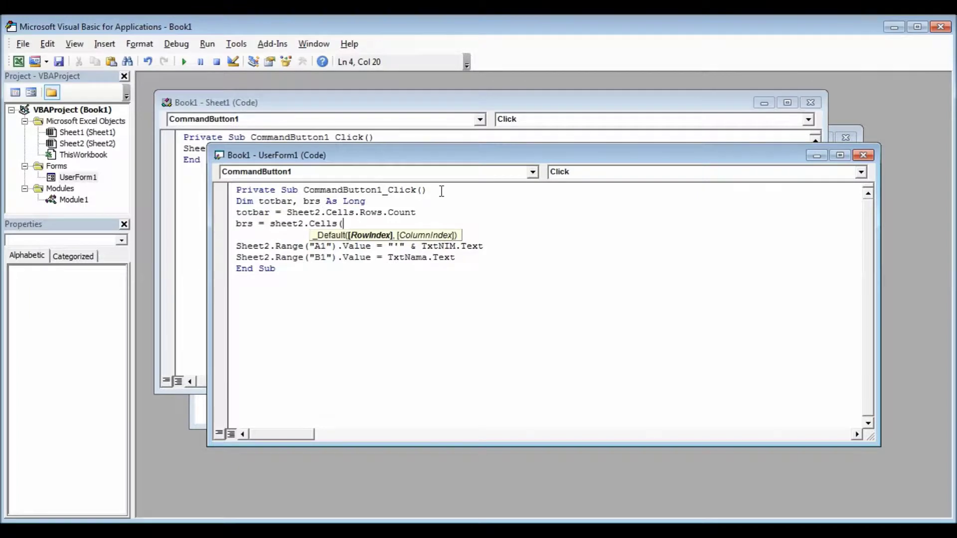
text(to)
text(tba)
text(r)
text(,)
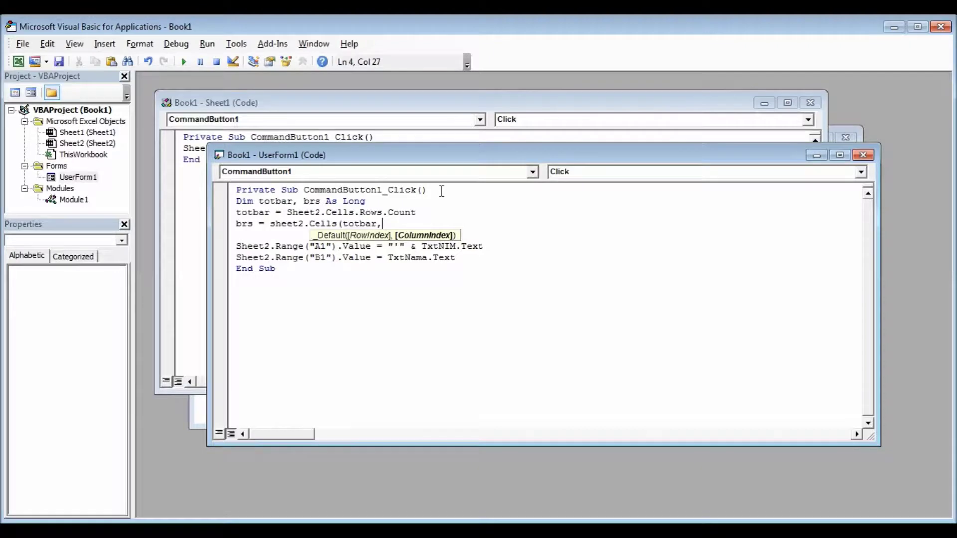
text(1)
text().)
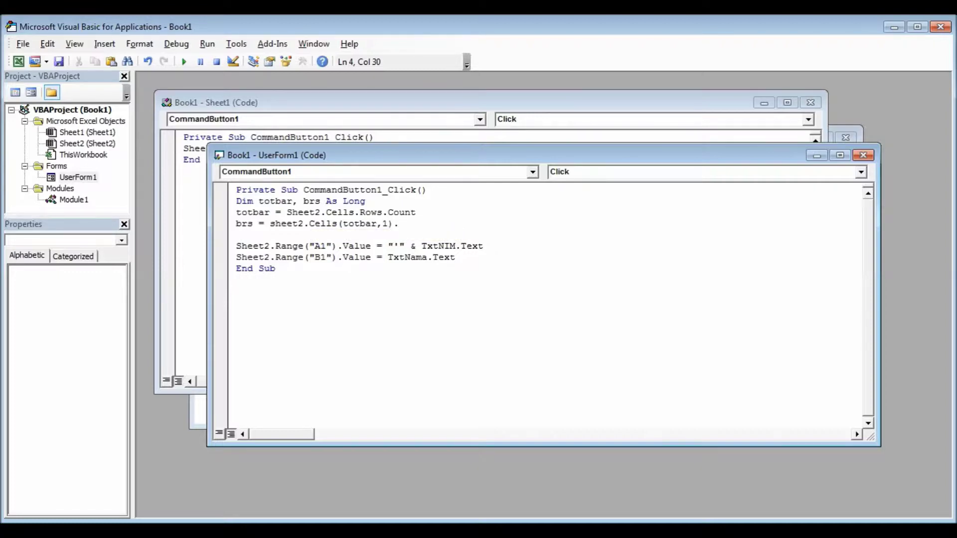
text(e)
text(nd()
text(xlup)
text().)
text(row)
text( + 1)
key(Return)
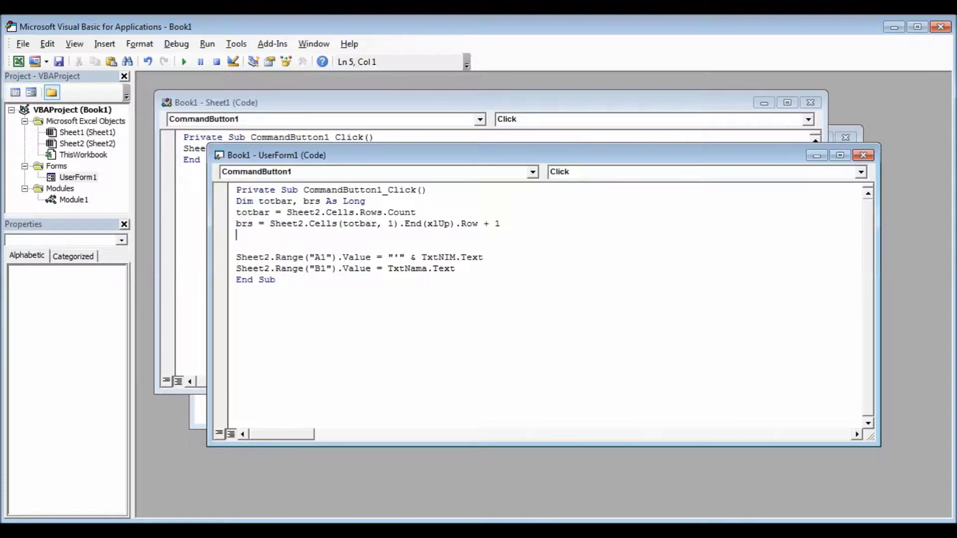
key(alt+Tab)
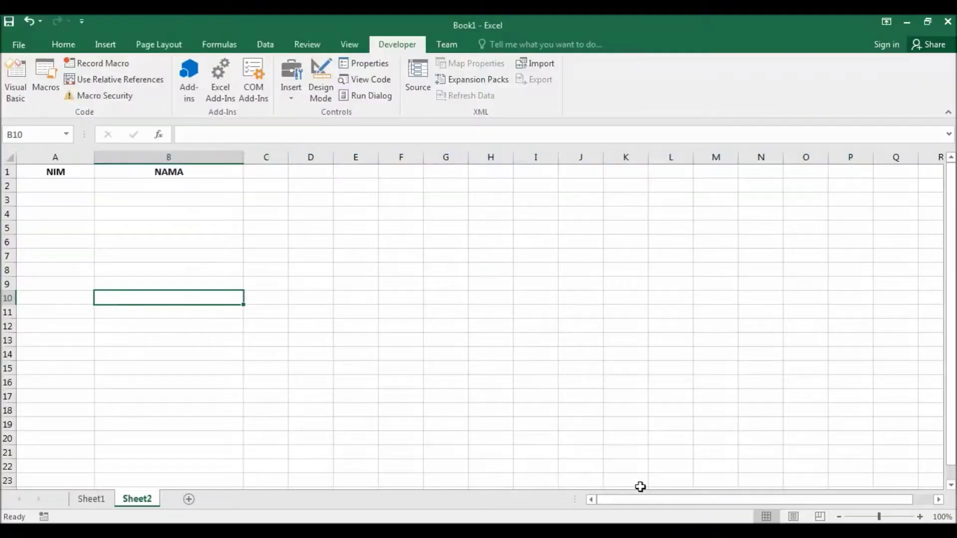
click(55, 187)
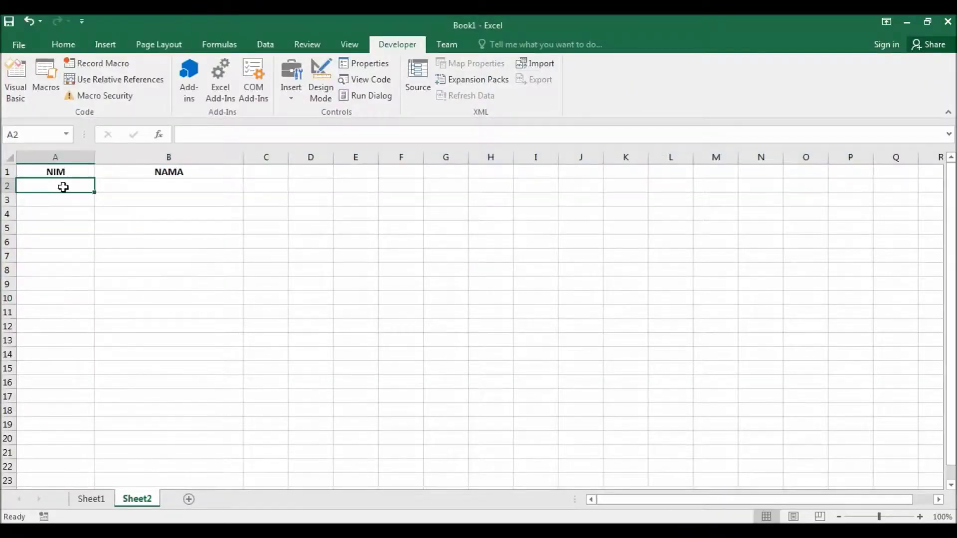
key(Down)
key(Down)
key(Down)
key(Down)
key(Down)
key(Down)
key(Down)
key(Down)
key(Down)
key(Down)
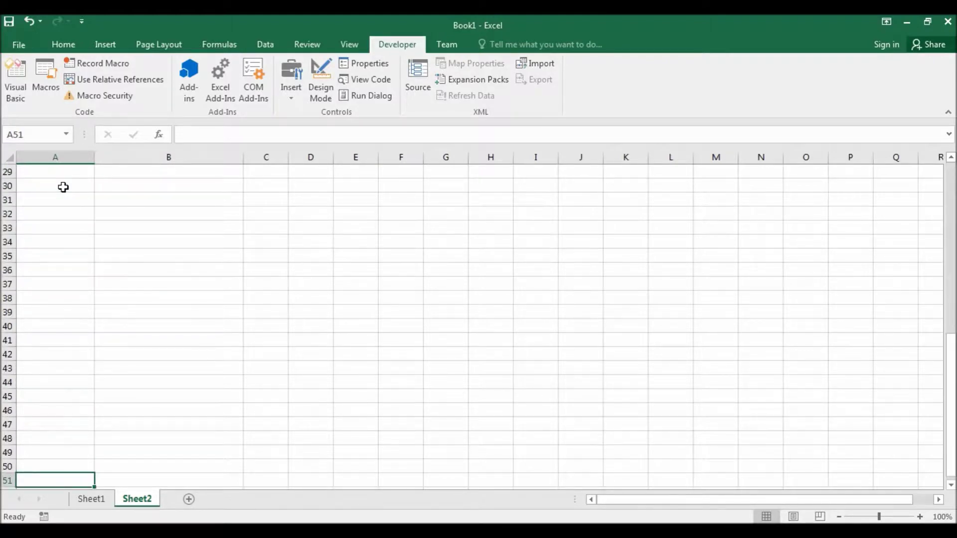
key(Down)
key(Down)
key(Down)
key(Down)
key(Down)
key(Down)
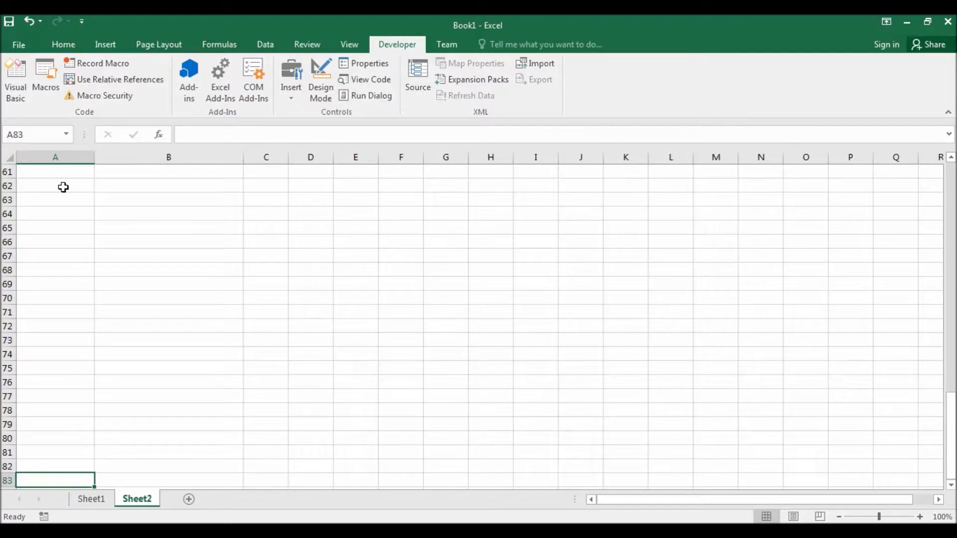
key(ctrl+Home)
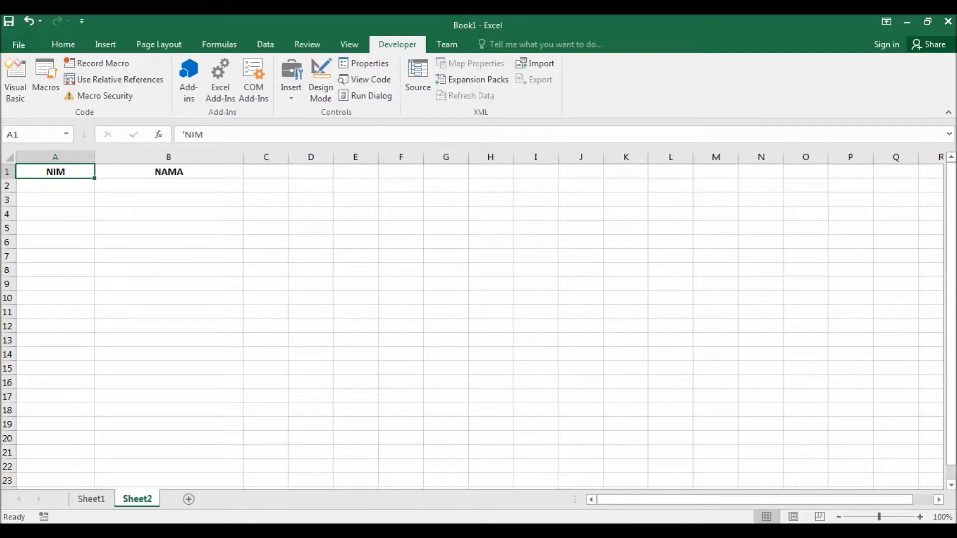
key(alt+F11)
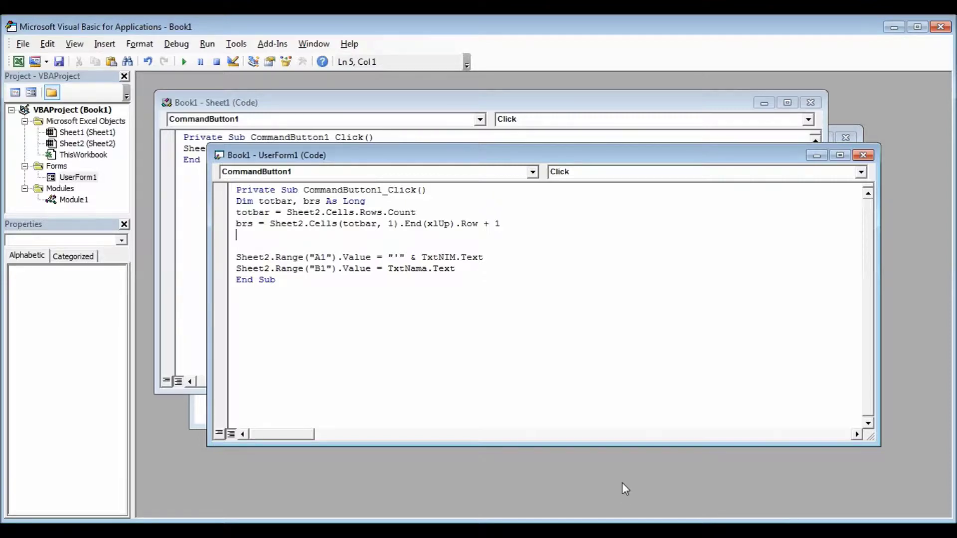
key(alt+F11)
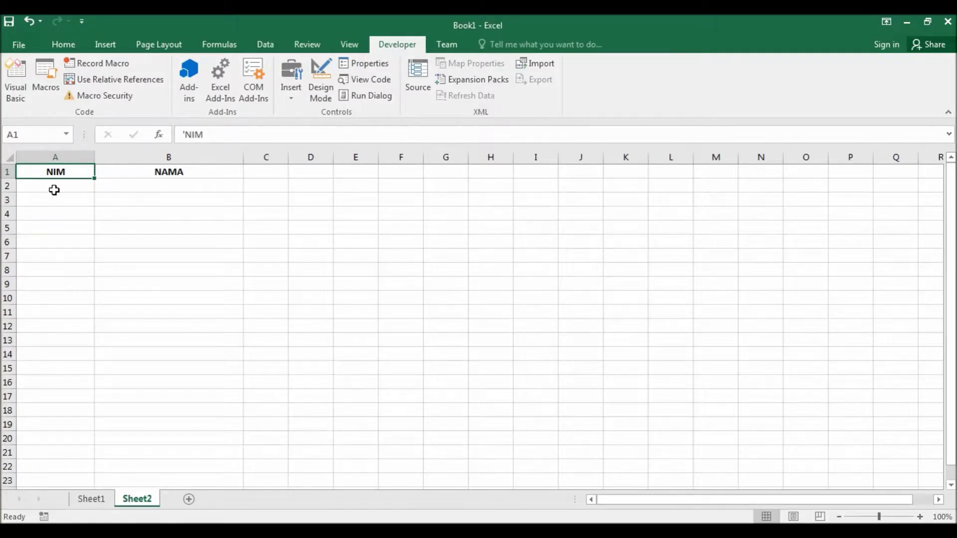
Enter test values 'hhskj' in A2 and 'kslljl' in B2, then check that Ctrl+Up jumps to A2.
click(54, 190)
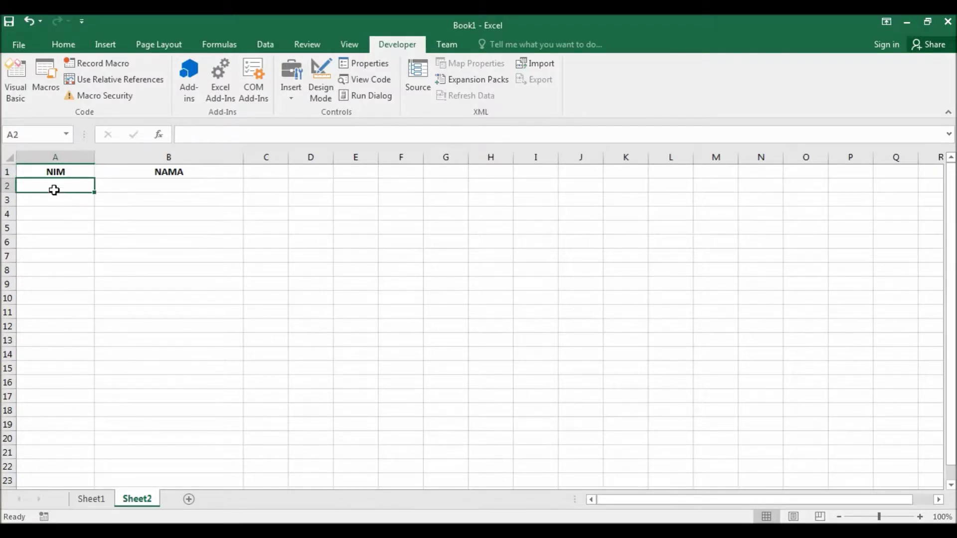
text(hhskj)
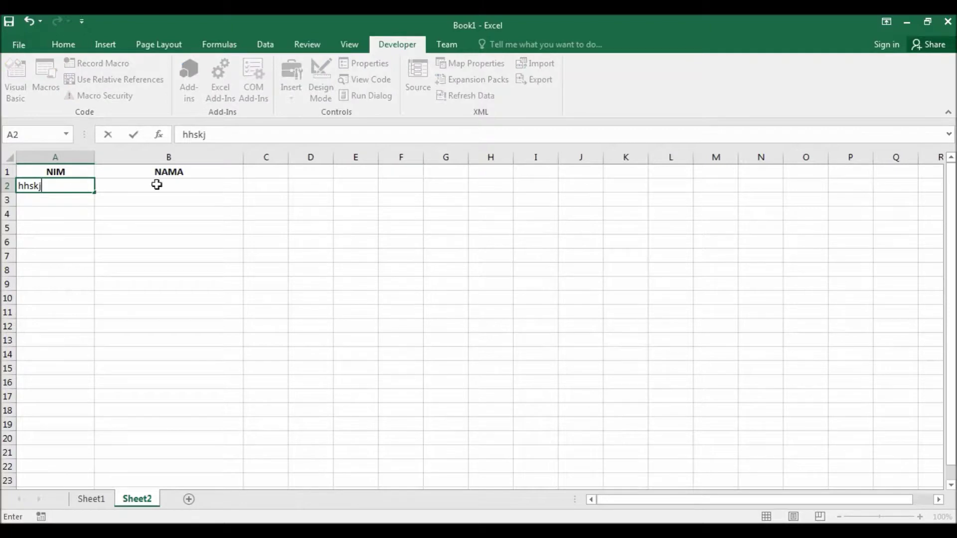
click(157, 185)
text(kslljl)
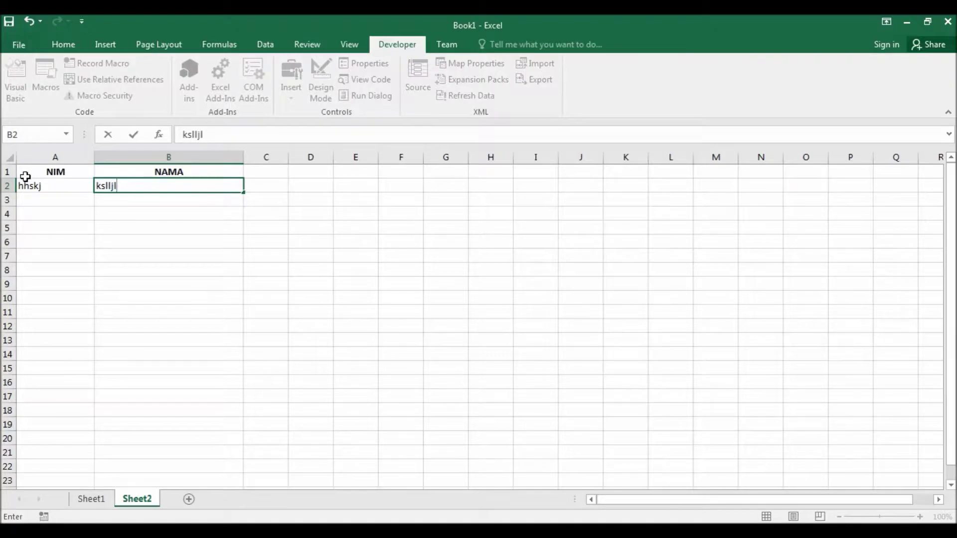
click(74, 225)
click(53, 203)
key(Down)
key(Down)
key(Down)
key(Down)
key(Down)
key(Down)
key(Down)
key(Down)
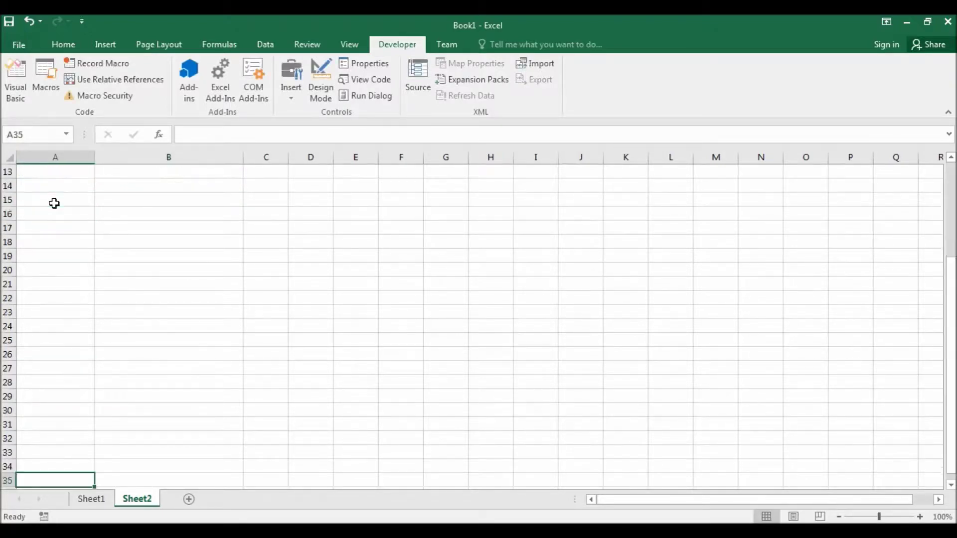
key(Down)
key(Down)
key(Down)
key(Down)
key(Down)
key(Down)
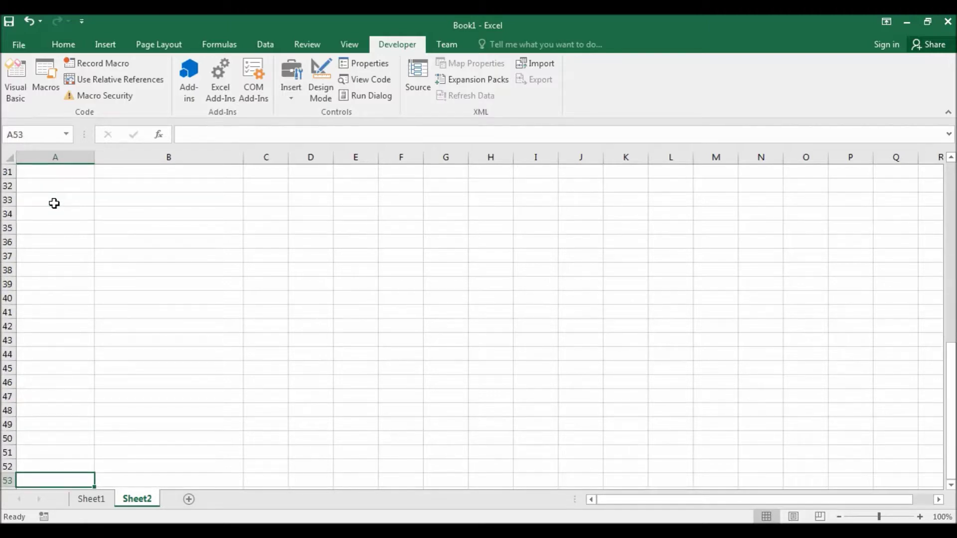
key(ctrl+Up)
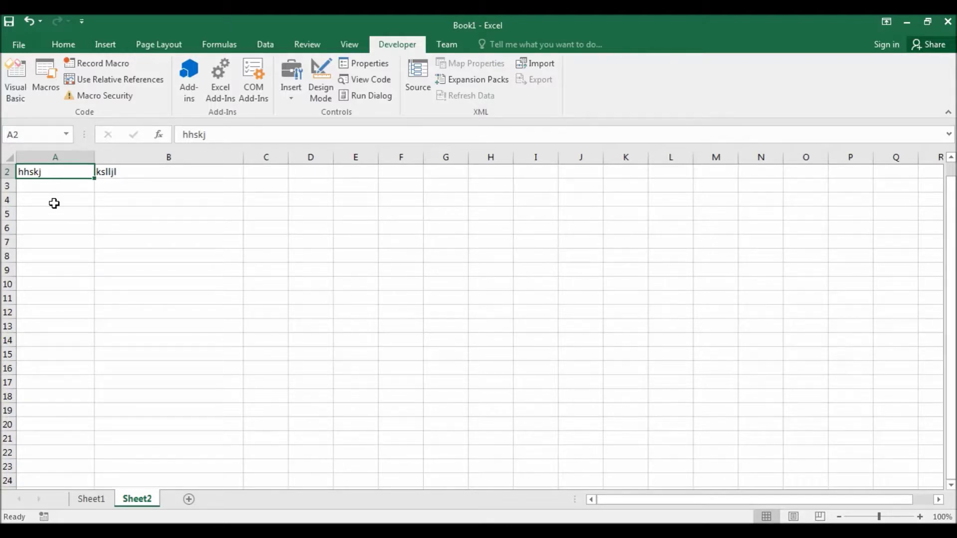
Clear the test values from A2 and B2 and return to the VBA editor with Alt+F11.
key(Delete)
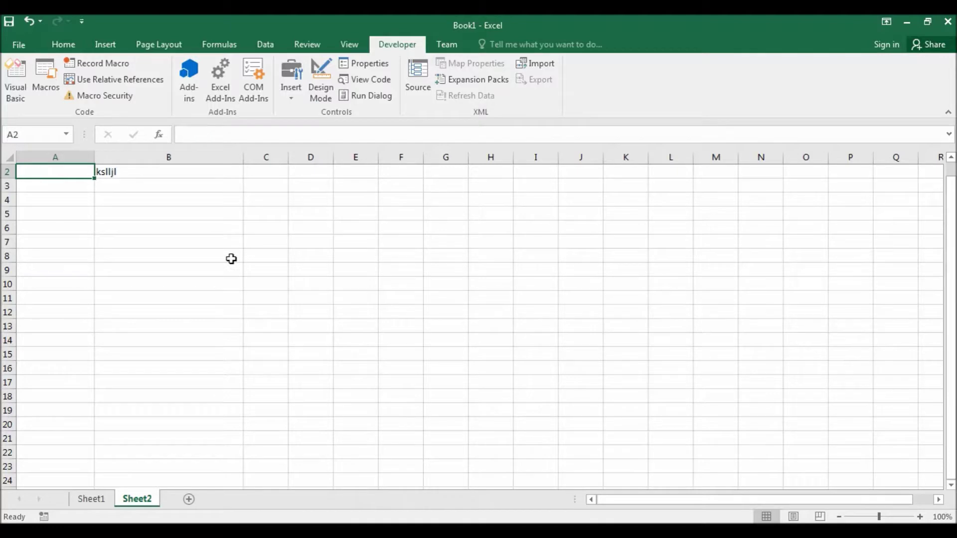
key(Right)
key(Delete)
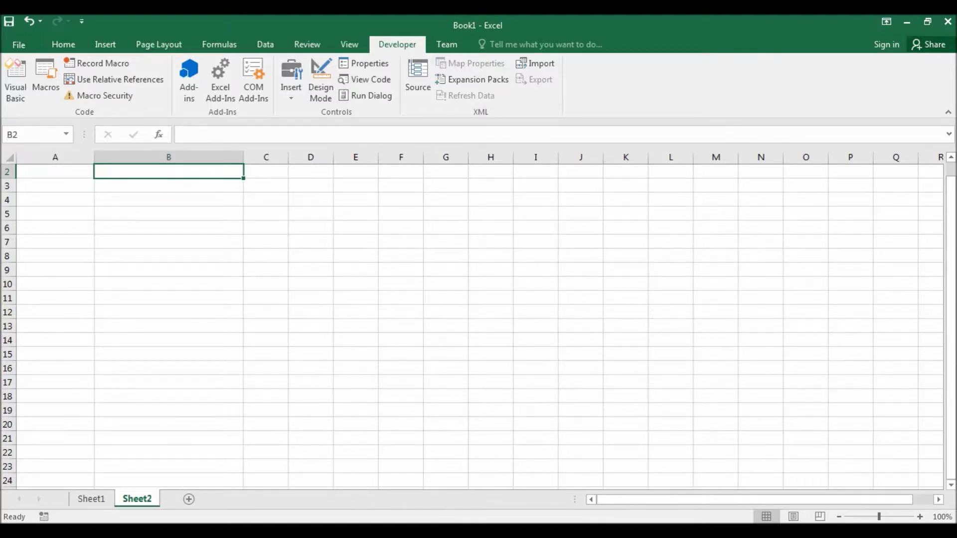
key(alt+F11)
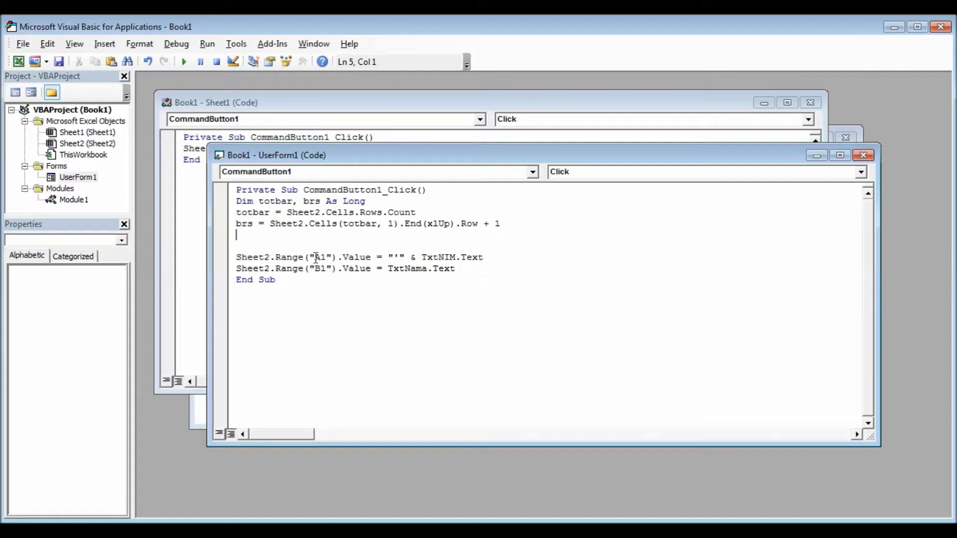
Remove the extra blank line and change line 6's Range("A1") to Range("A" & brs).
click(258, 246)
key(BackSpace)
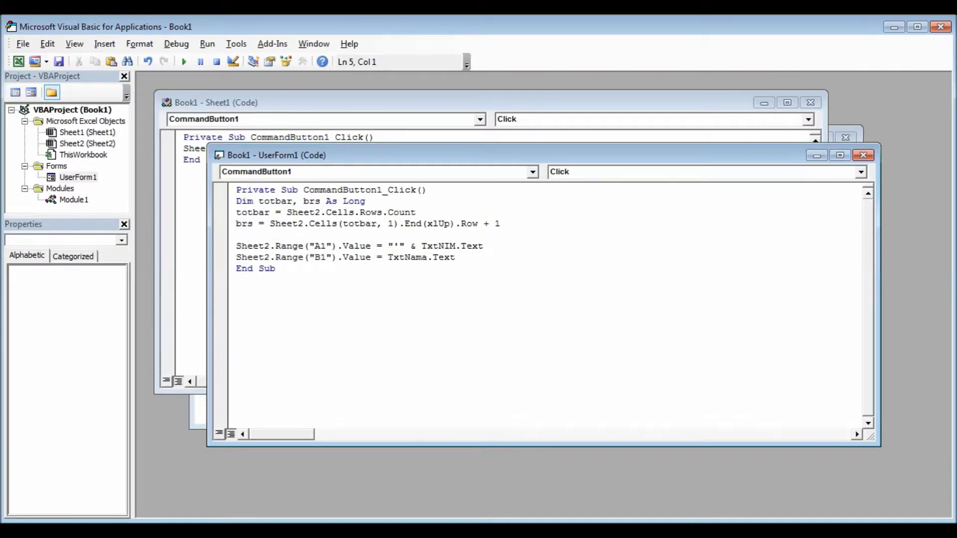
click(337, 246)
key(BackSpace)
key(BackSpace)
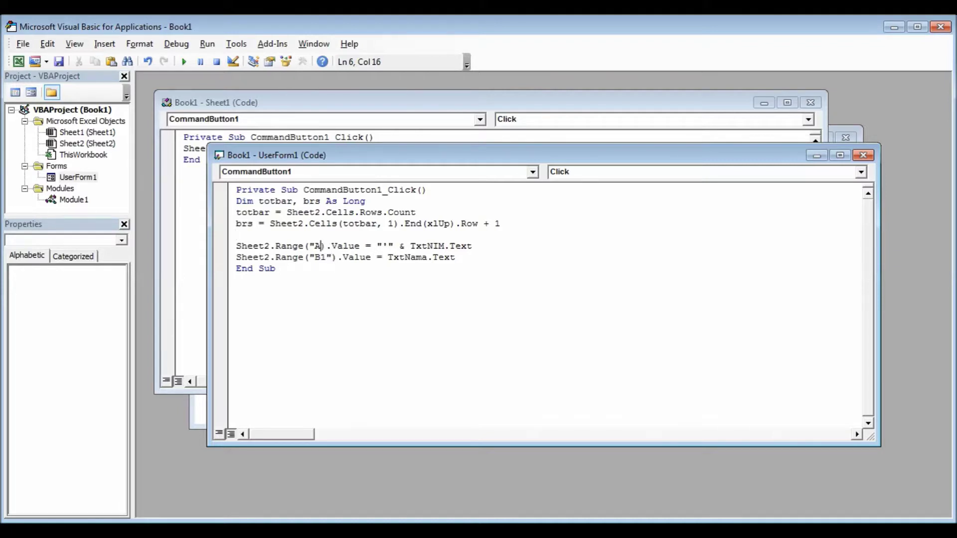
text(")
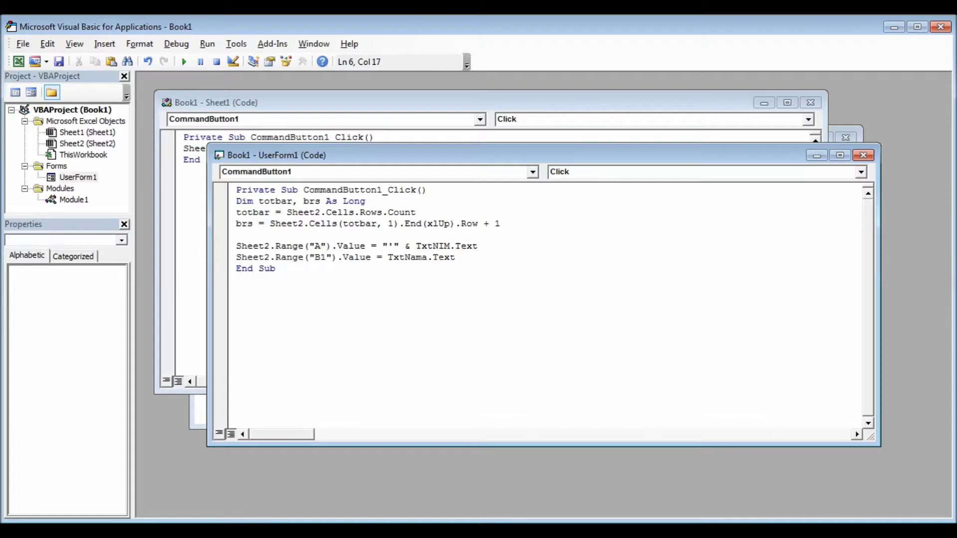
text(*)
key(BackSpace)
text(&)
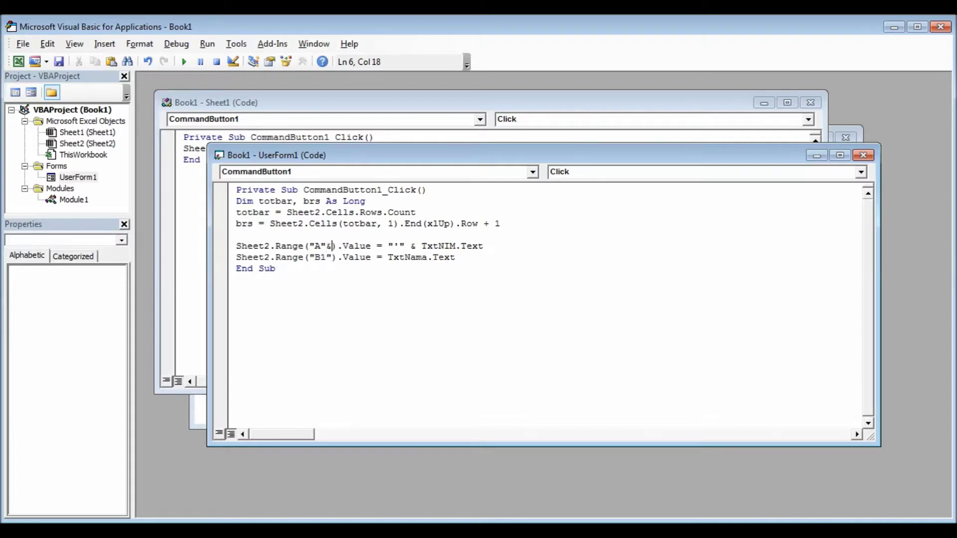
text(brs)
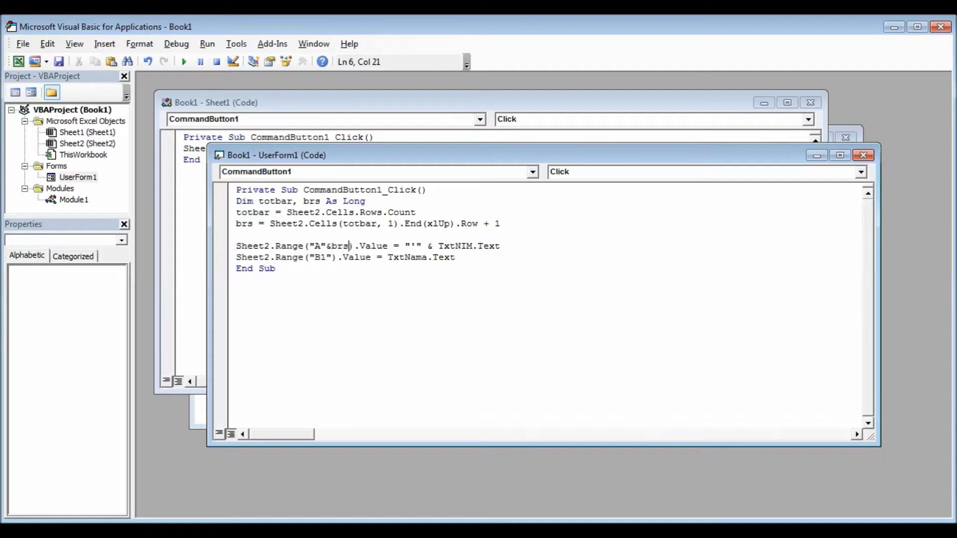
key(Down)
Change line 7's Range("B1") to Range("B" & brs) and run the form.
key(Left)
key(Left)
key(Left)
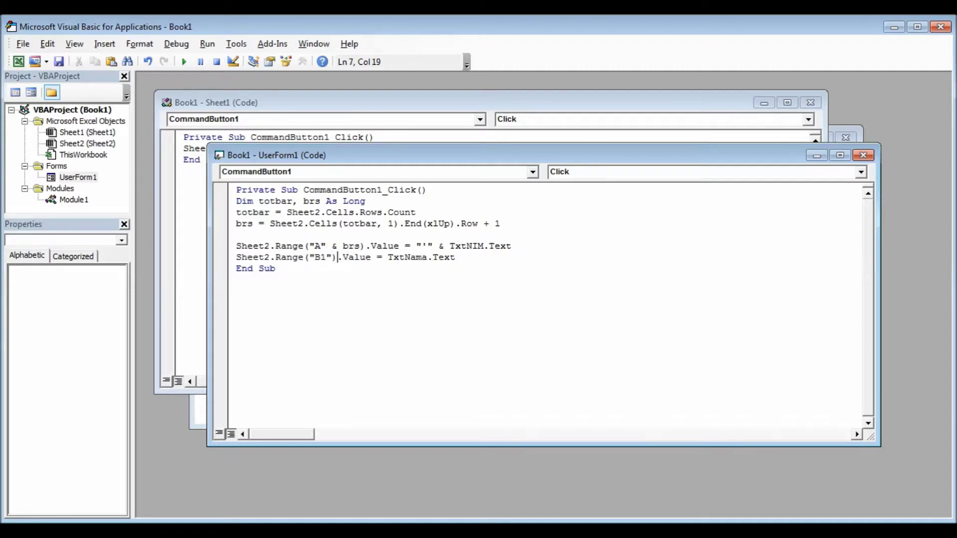
key(Left)
key(BackSpace)
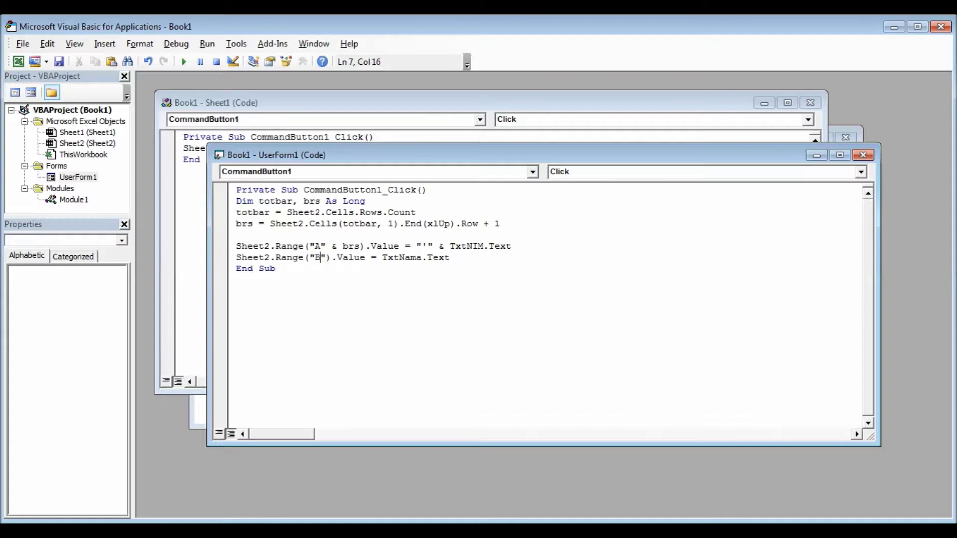
key(Right)
text(&)
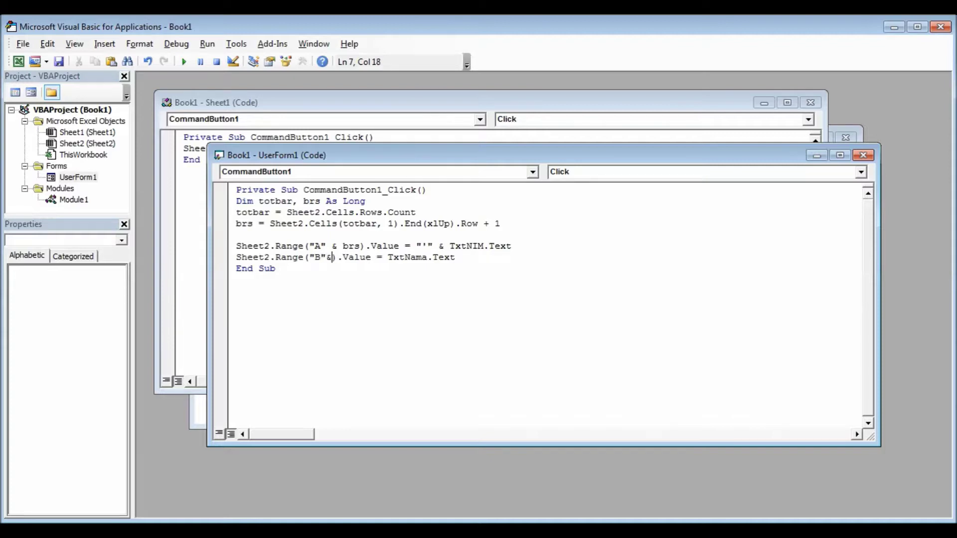
text(brs)
key(Down)
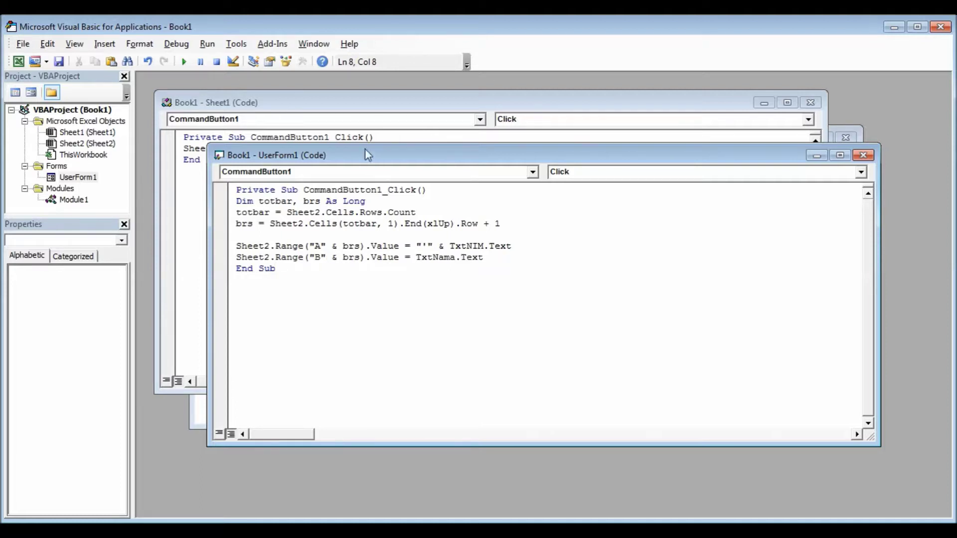
click(184, 61)
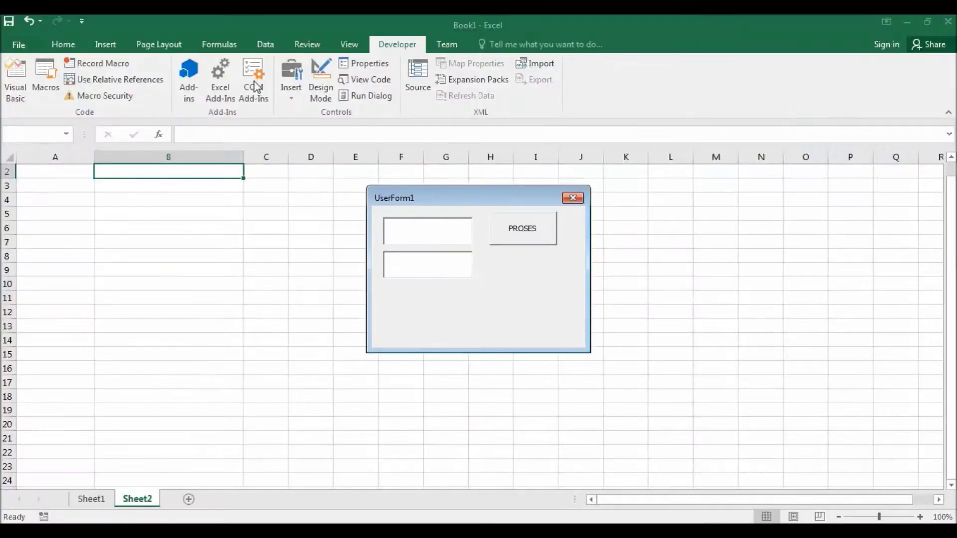
Close the running form, check Sheet2's NIM header and empty row 2, then return to the code.
click(573, 199)
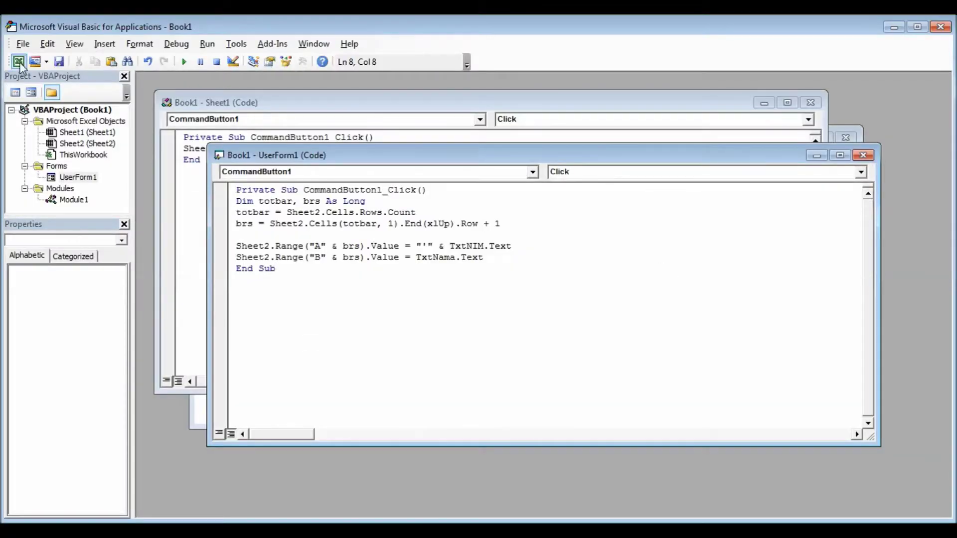
click(19, 61)
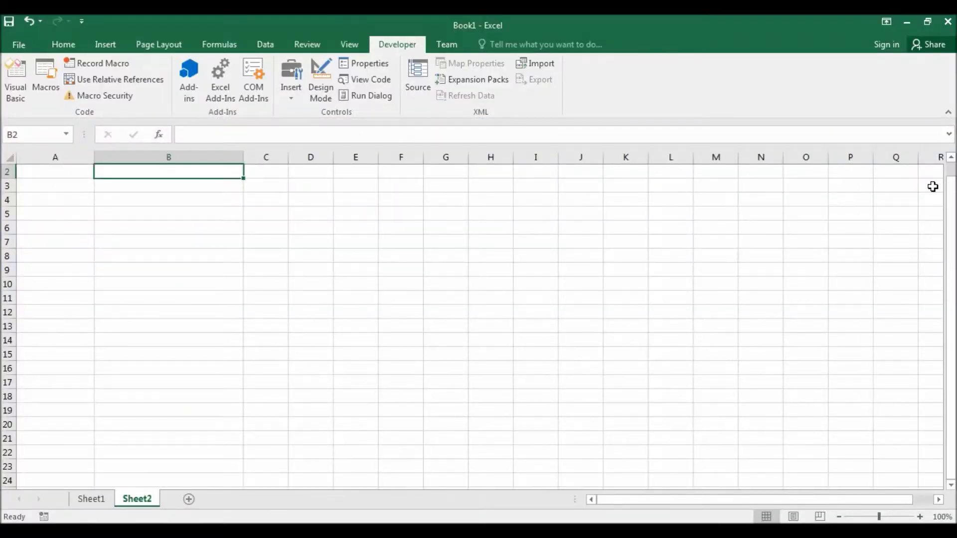
drag(950, 179, 950, 168)
click(50, 187)
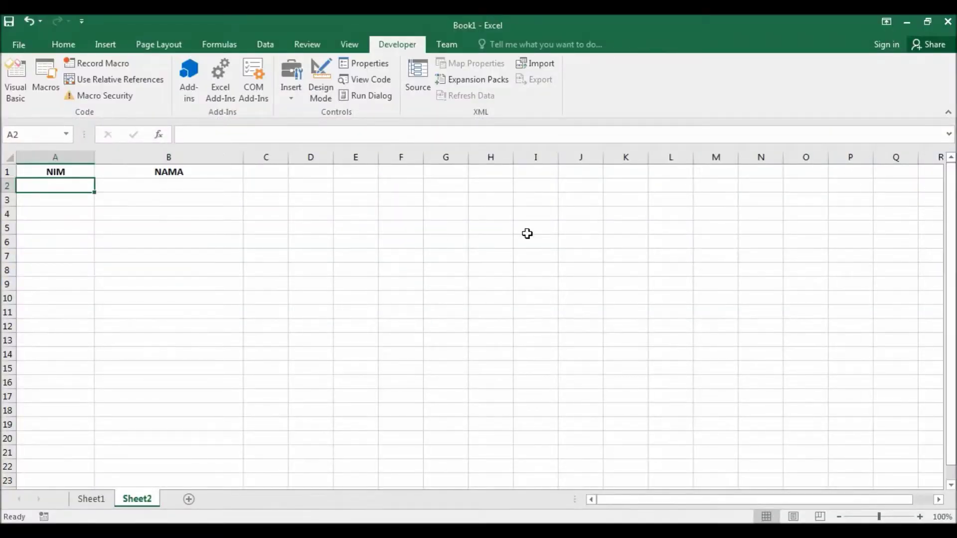
click(88, 171)
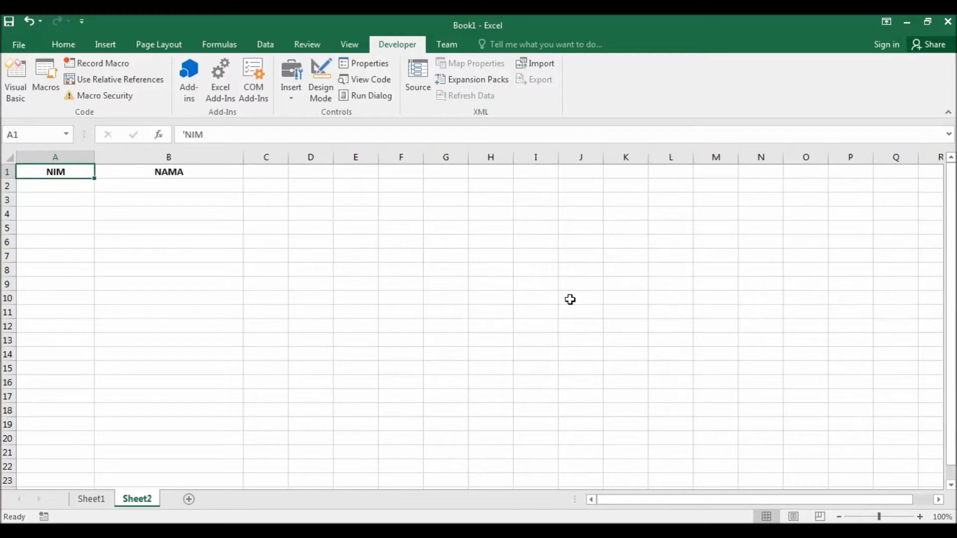
key(alt+F11)
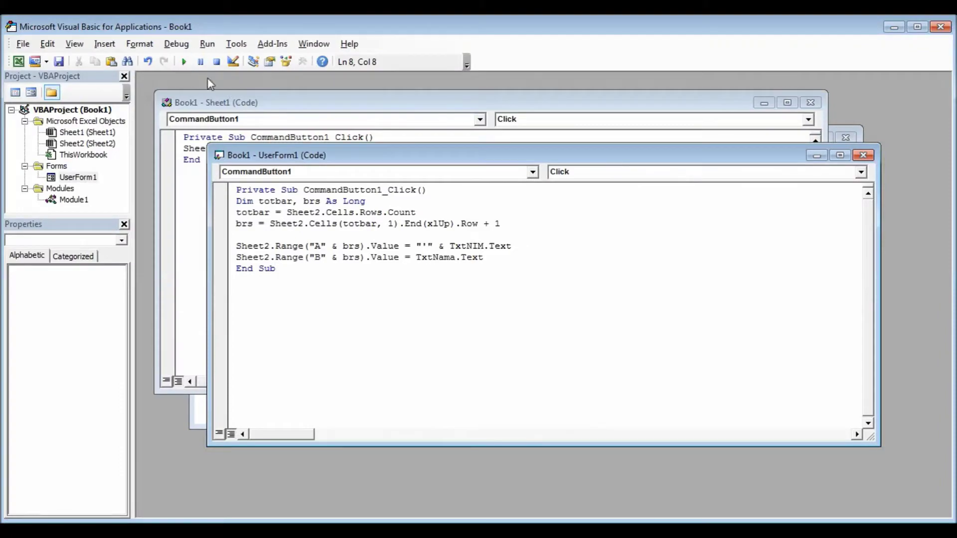
Run the form and add NIM 00001 with the first student's name to row 2.
click(184, 61)
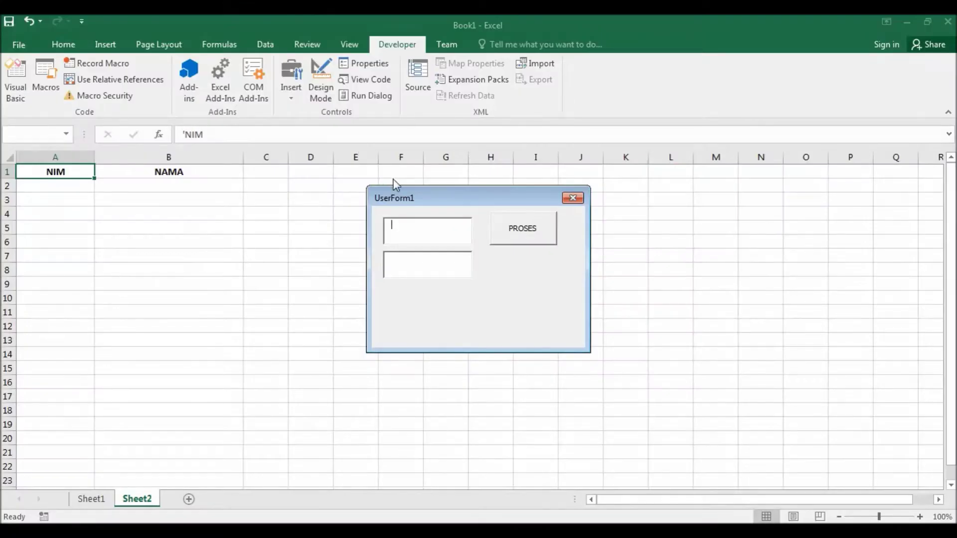
text(0000)
text(1)
key(Tab)
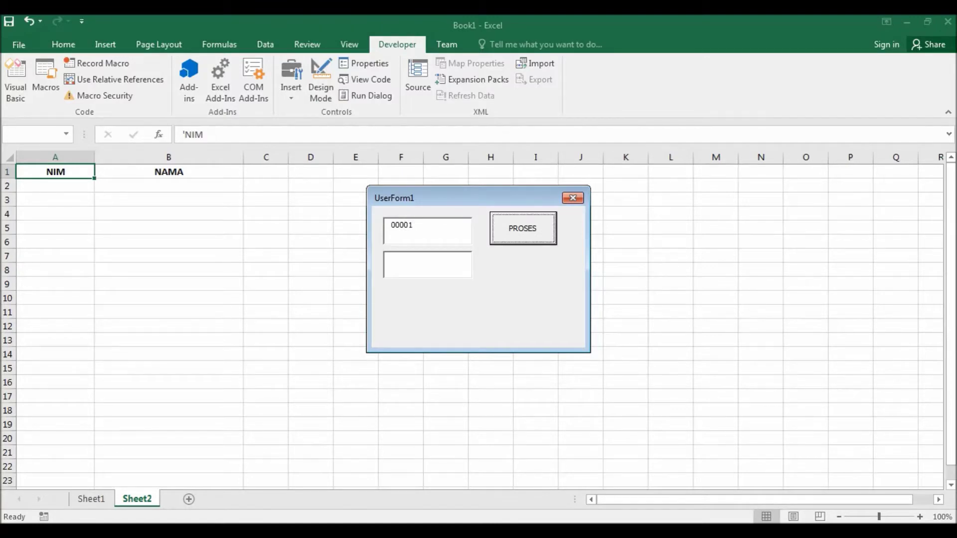
key(Tab)
text(Dedi Setiawan)
click(522, 237)
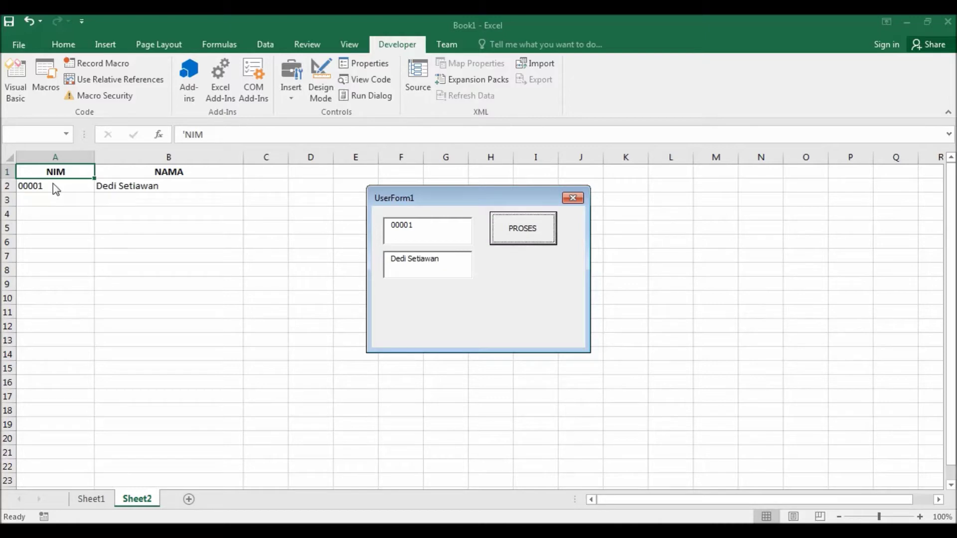
Fill the form with NIM 00002 and the second student's name.
key(Tab)
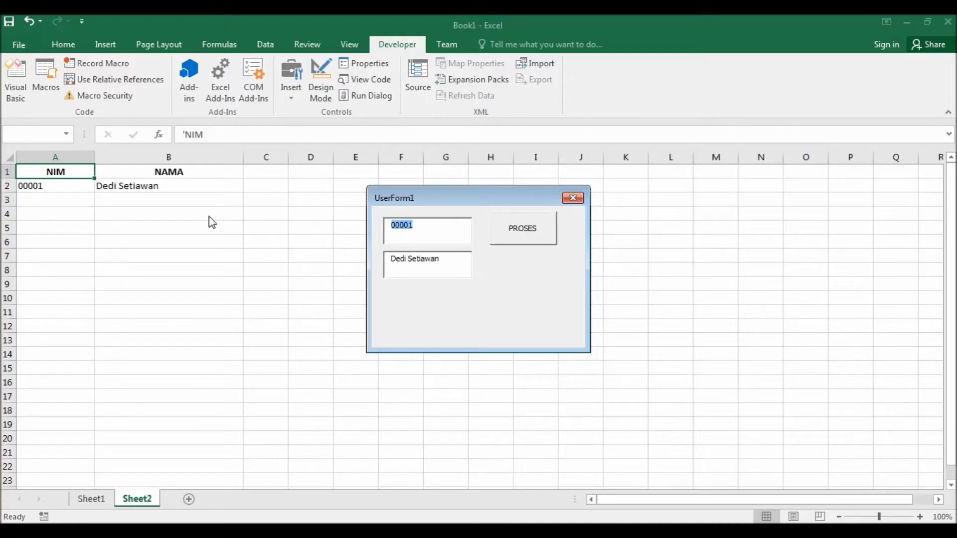
text(0000)
text(2)
drag(453, 263, 291, 264)
text(Agung Fe)
text(brianto)
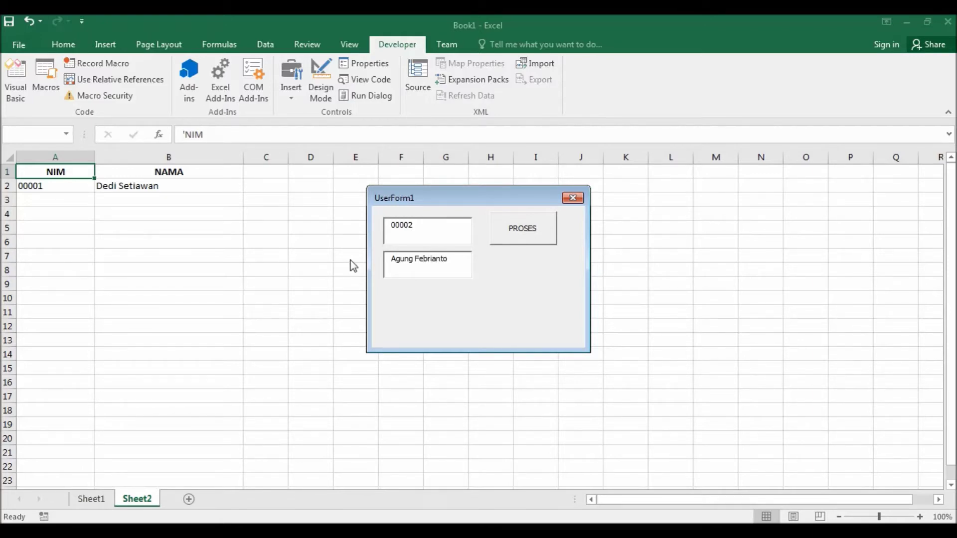
Add students 00002 and 00003 to rows 3 and 4 with PROSES, then close the form.
click(546, 230)
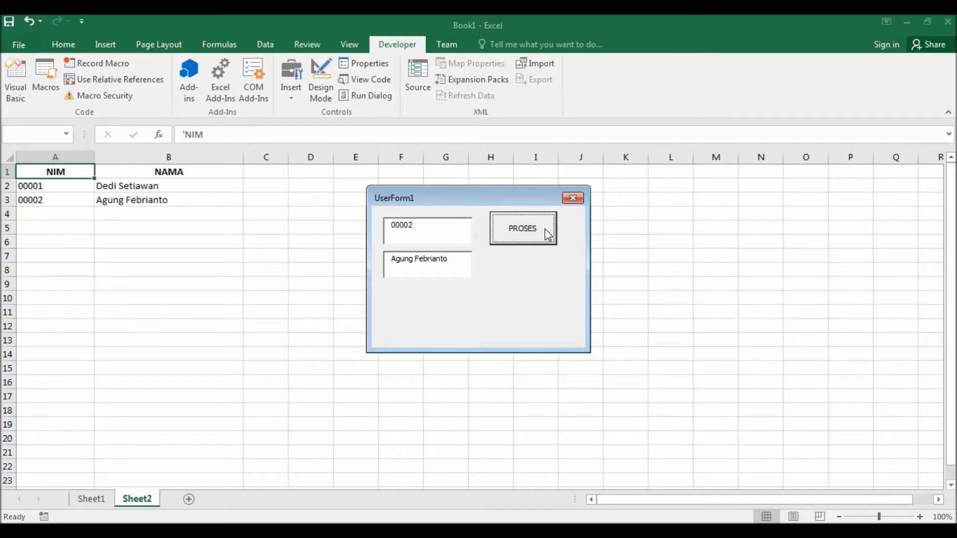
drag(443, 230, 391, 225)
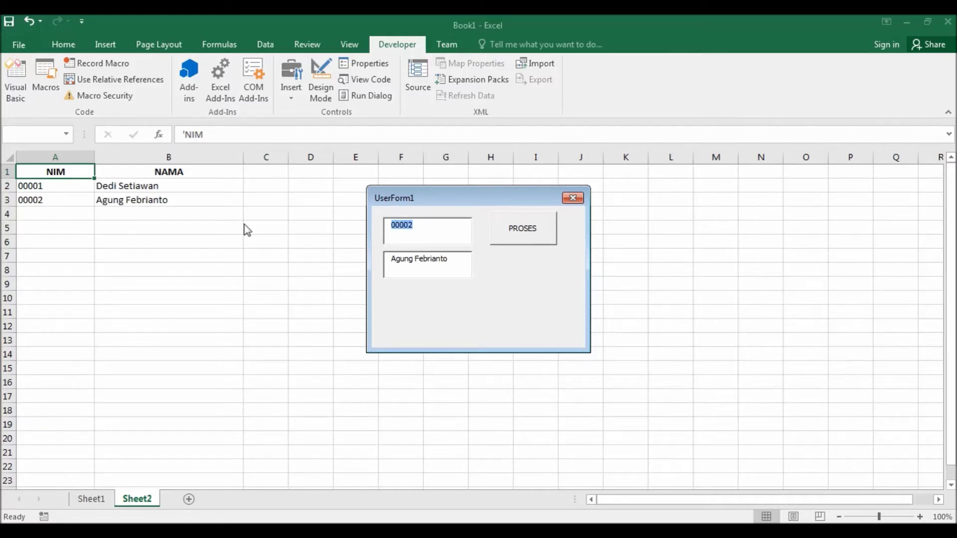
text(00003)
key(Tab)
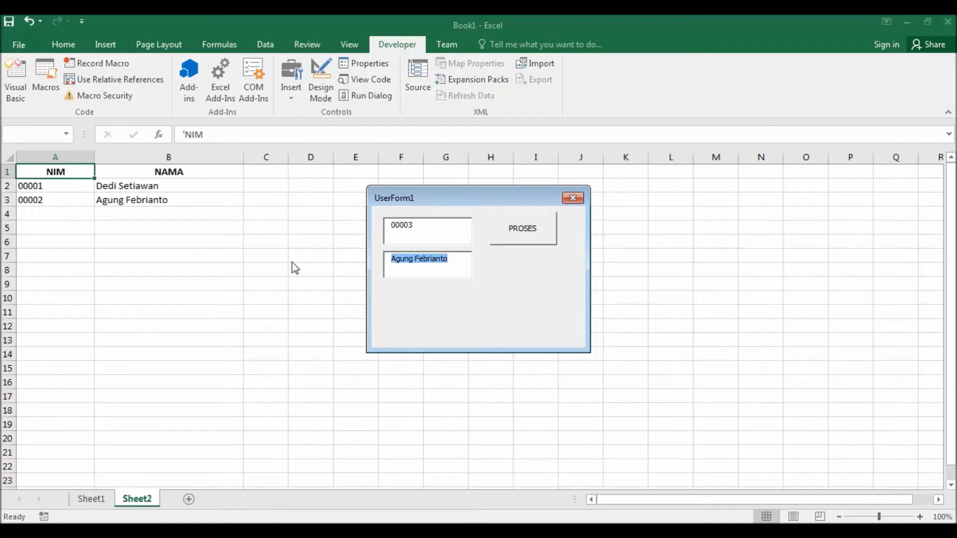
text(Linda Herawati)
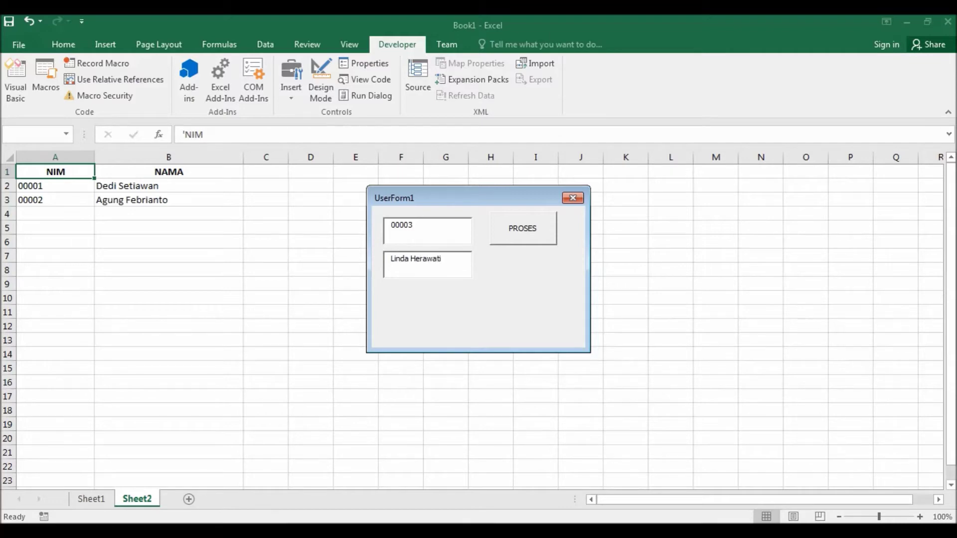
click(527, 234)
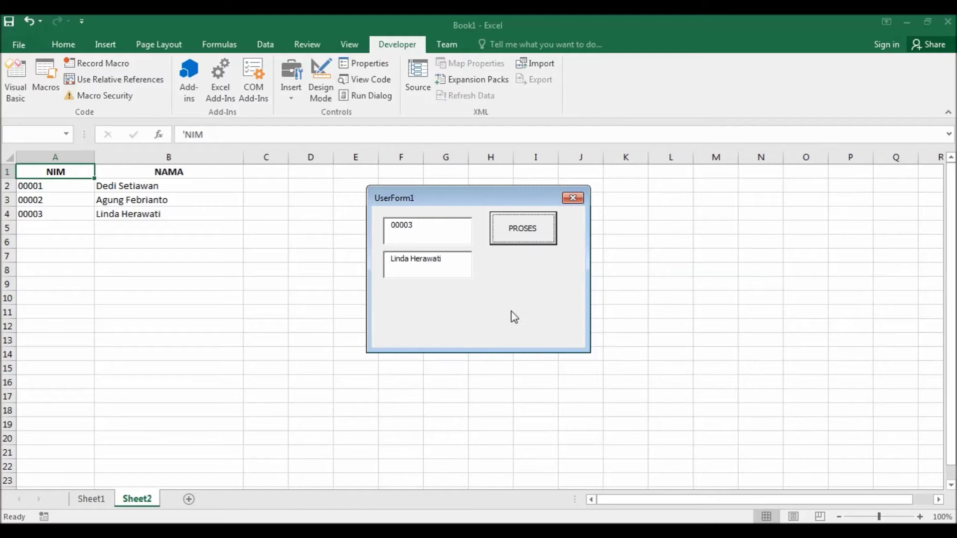
click(573, 199)
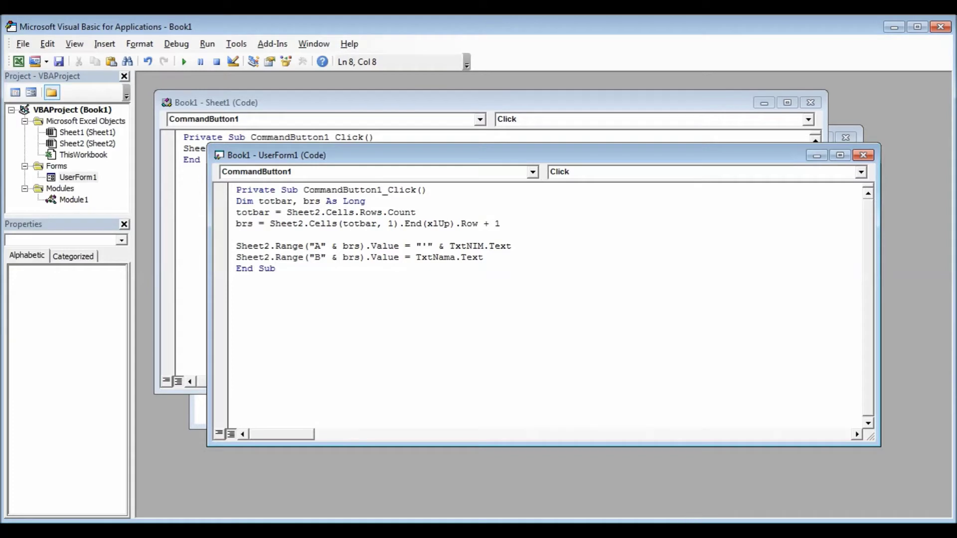
key(alt+Tab)
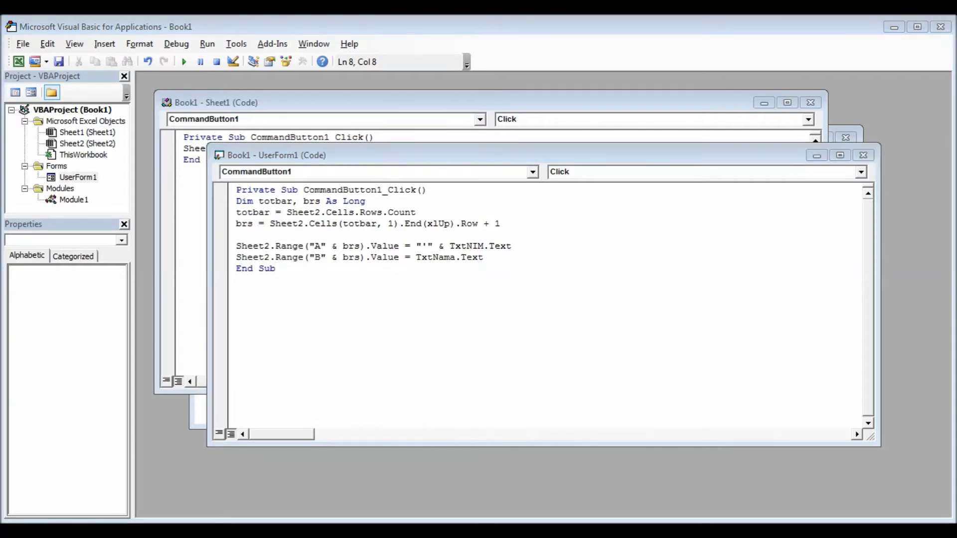